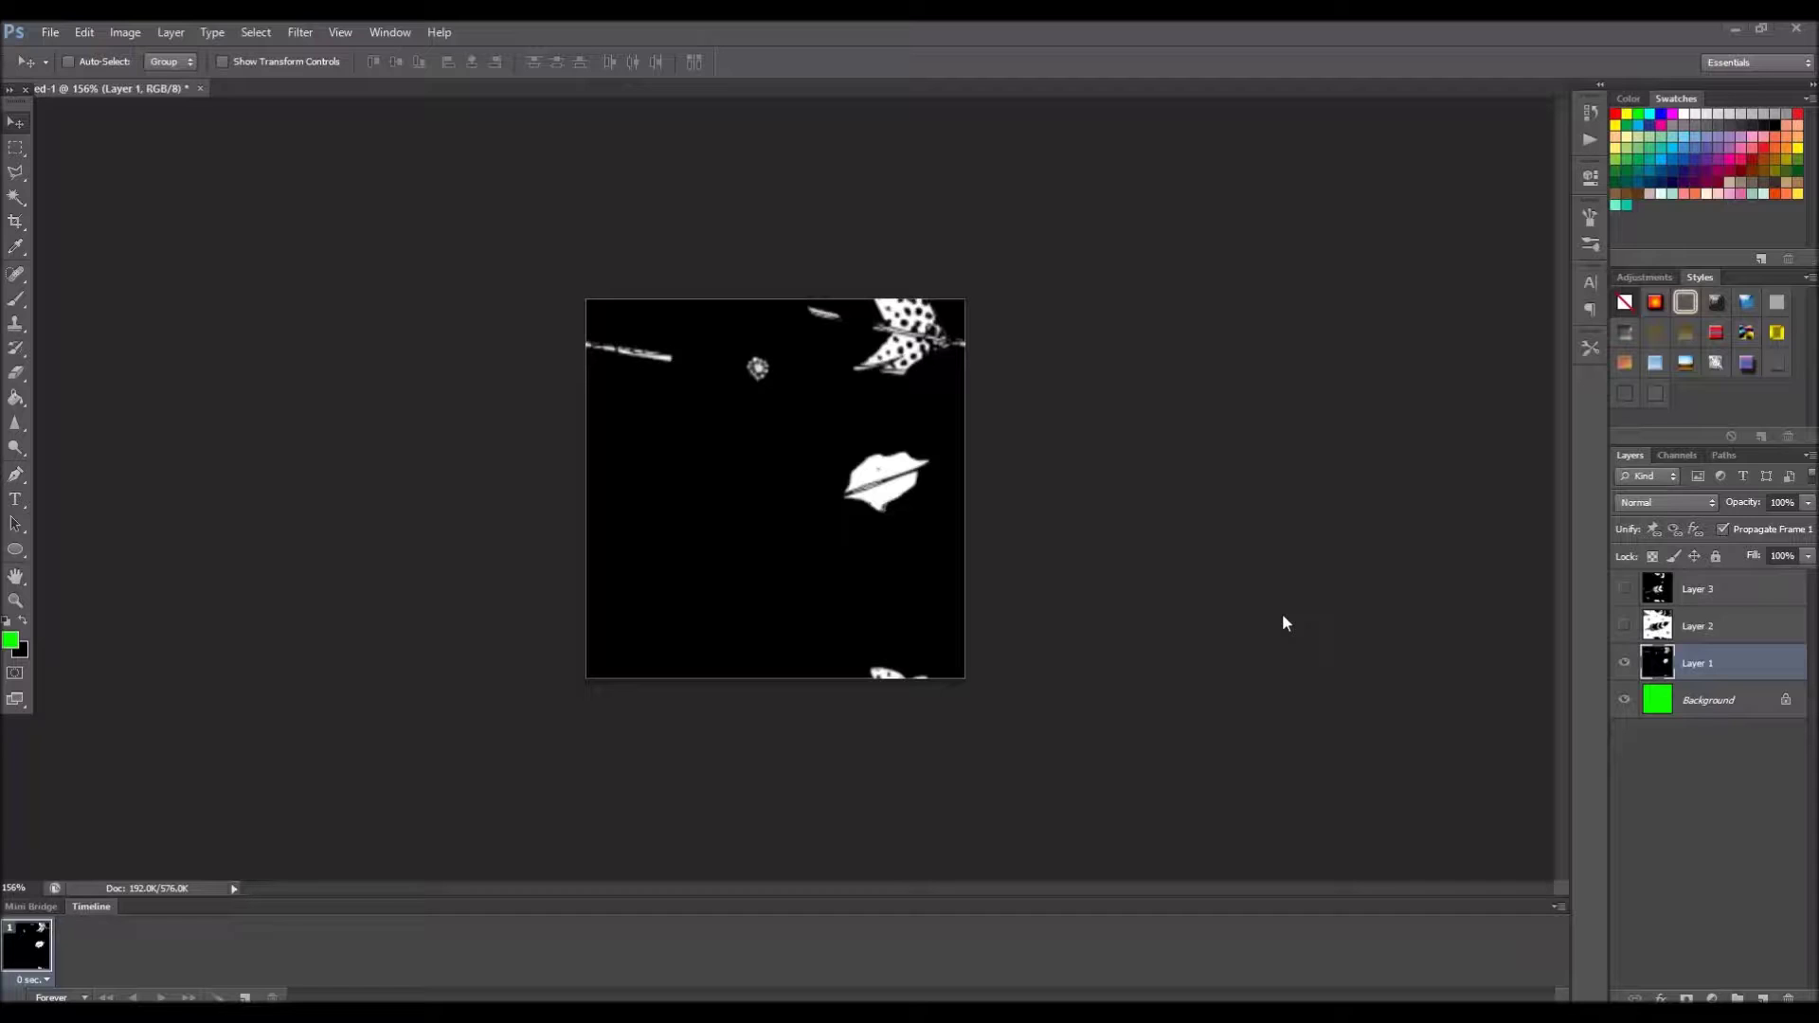
Turn on the visibility of Layer 2 and Layer 3 above Layer 1.
click(1623, 625)
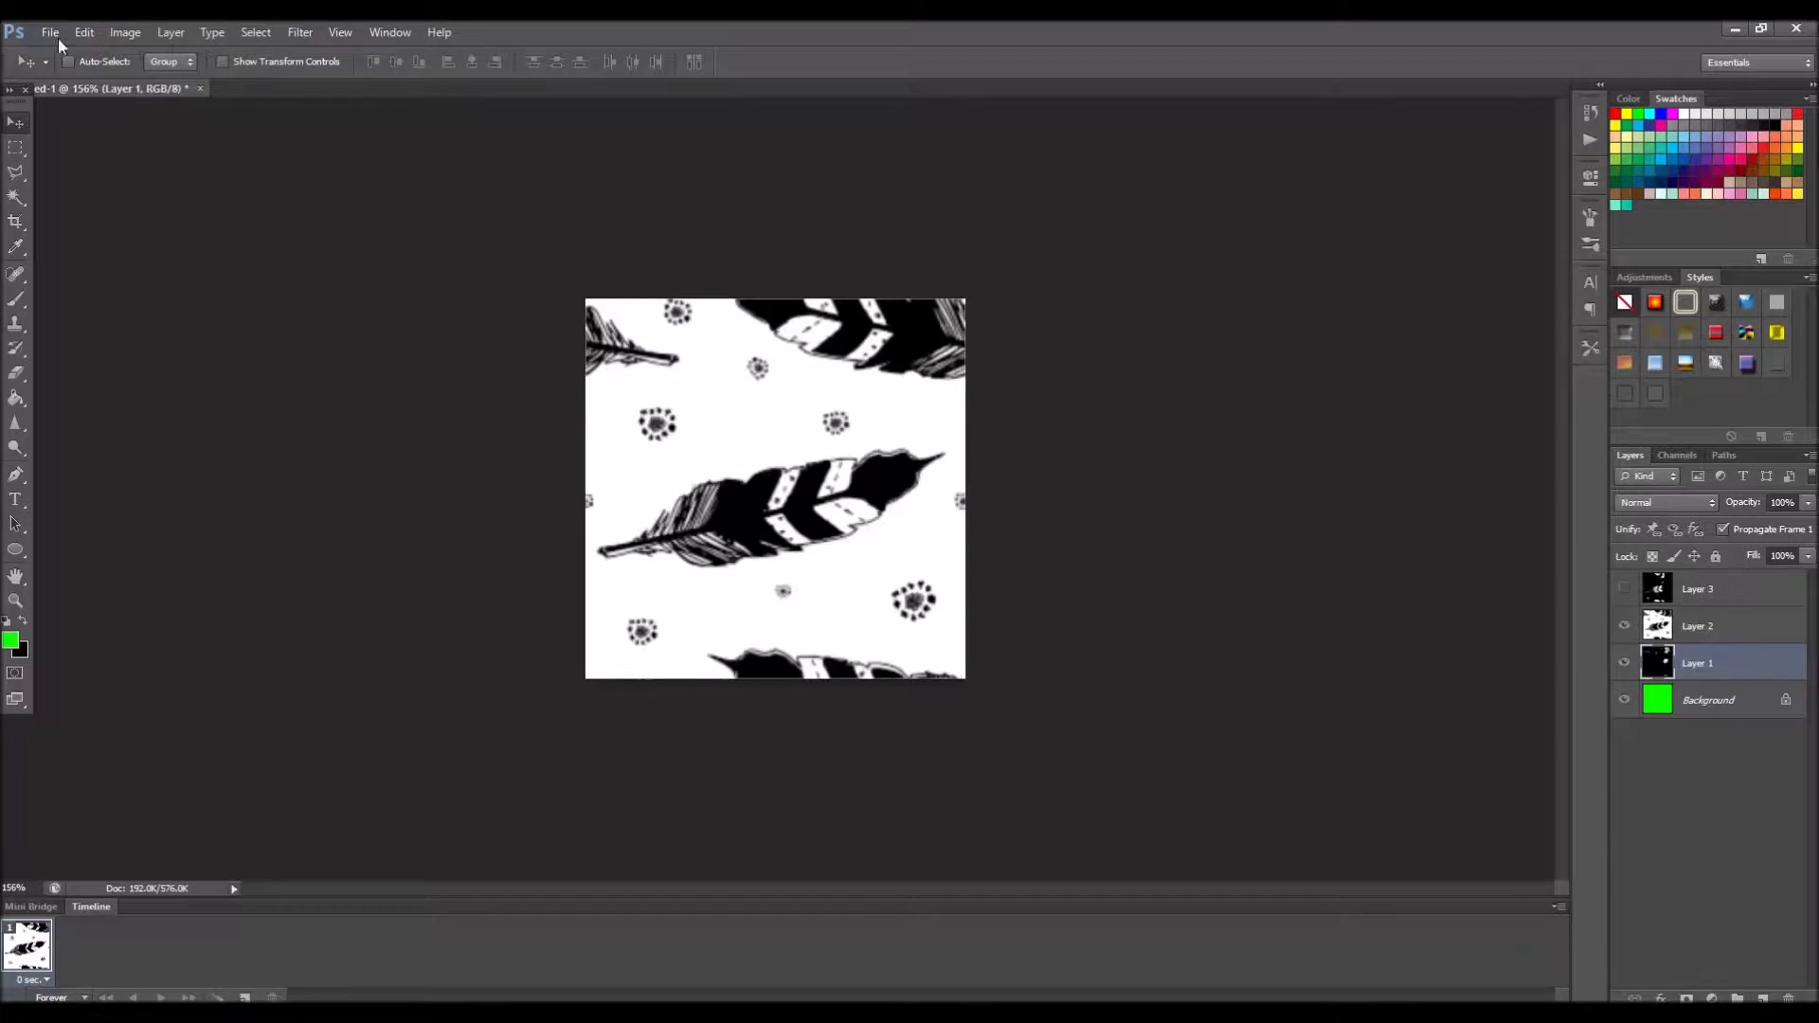
click(1625, 626)
click(1625, 627)
click(1626, 628)
click(1625, 626)
click(1624, 589)
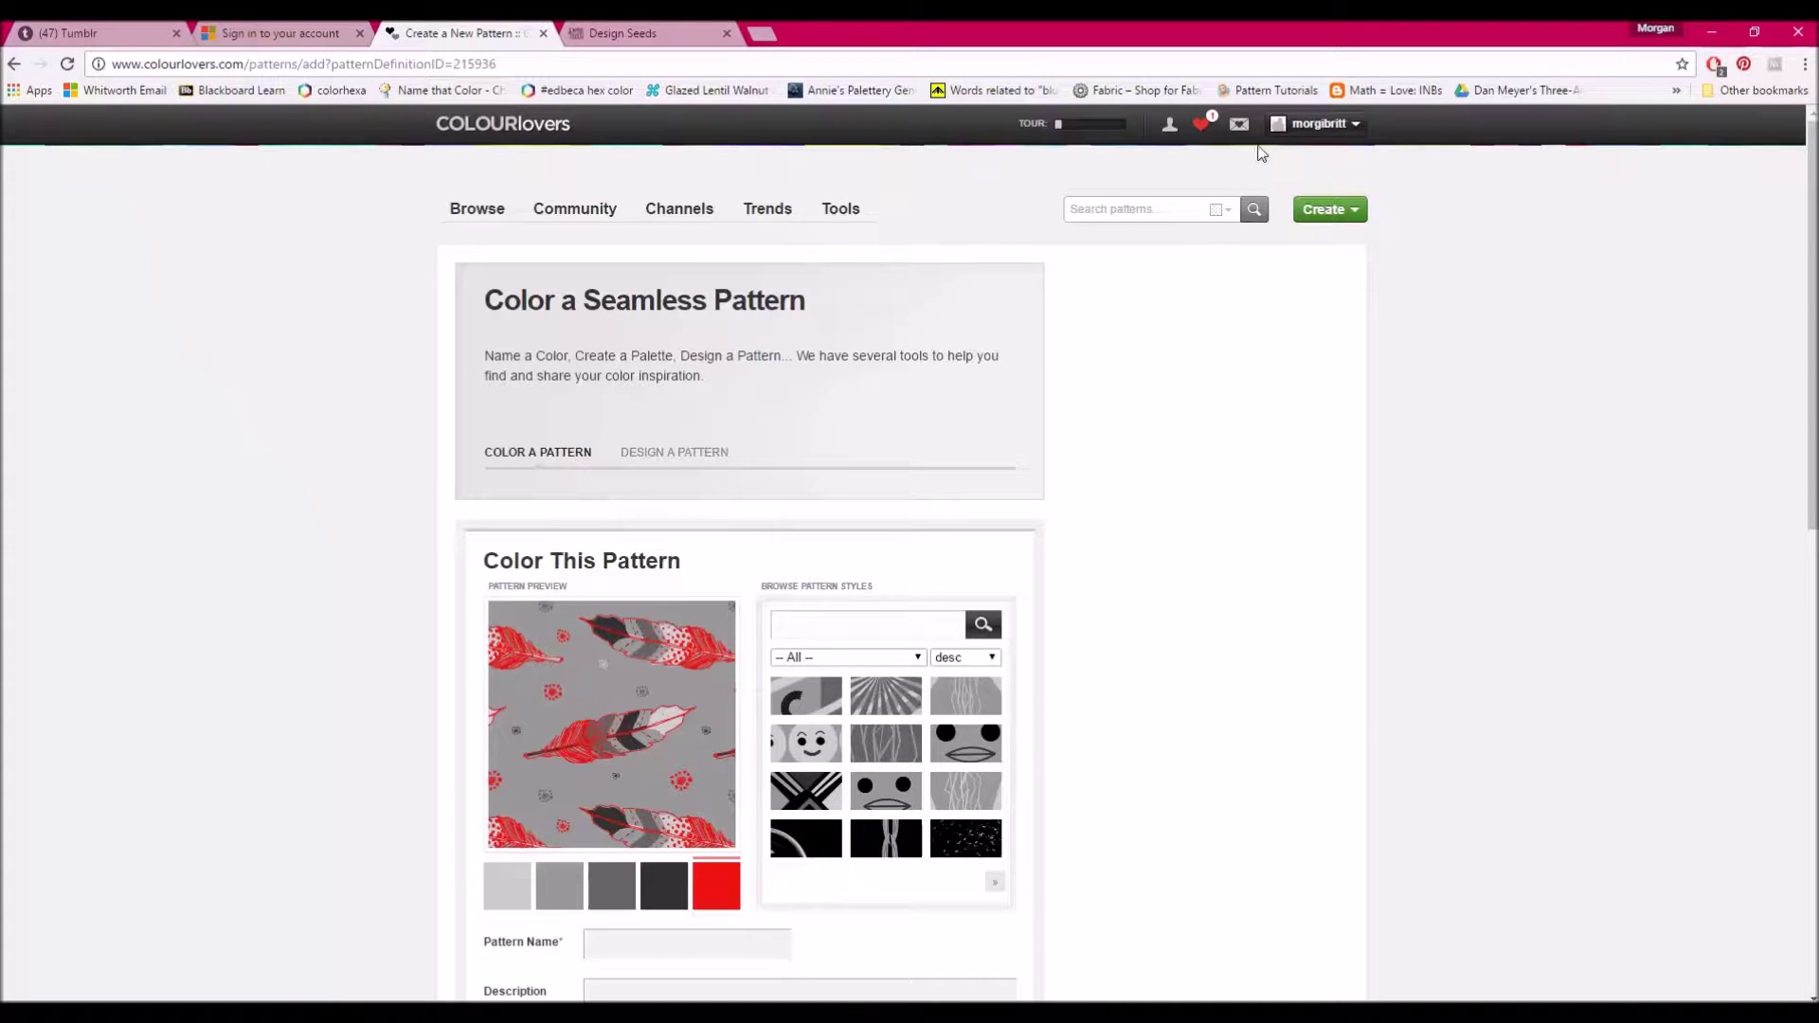
Switch to COLOURlovers in the web browser and open the Feather1 pattern from the profile's full pattern list.
mouse_move(1312, 131)
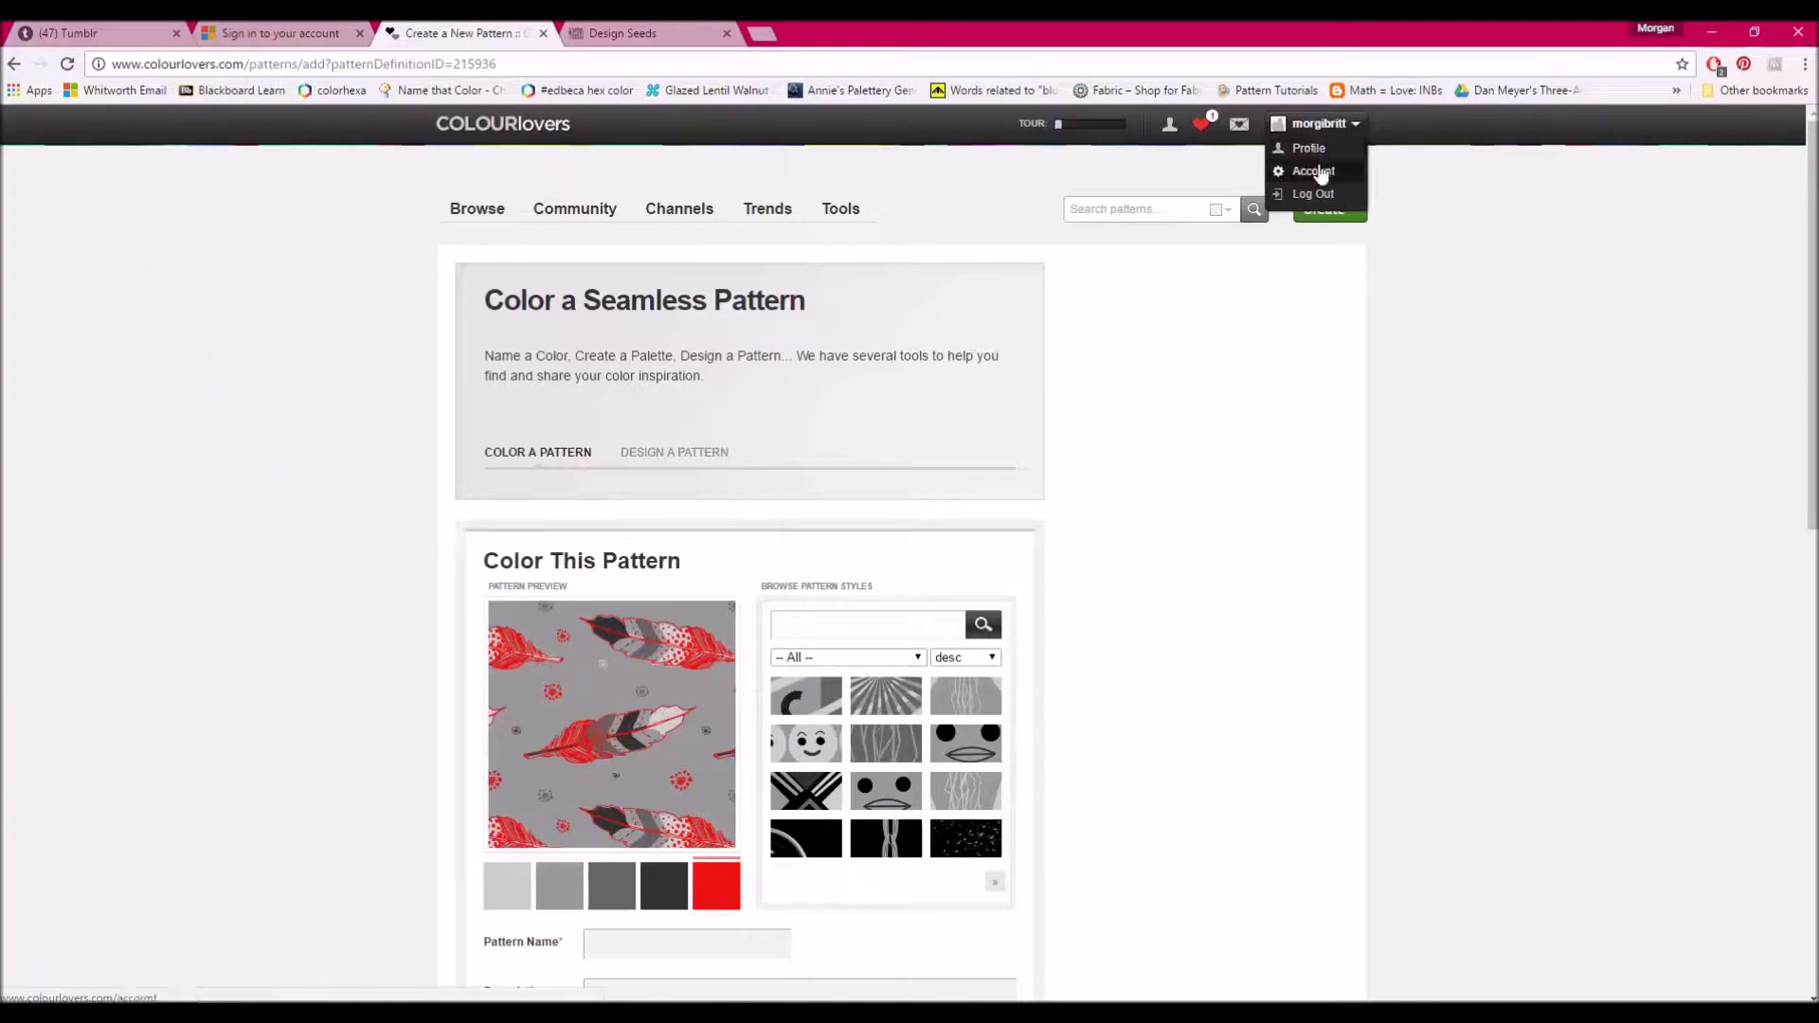
click(1314, 149)
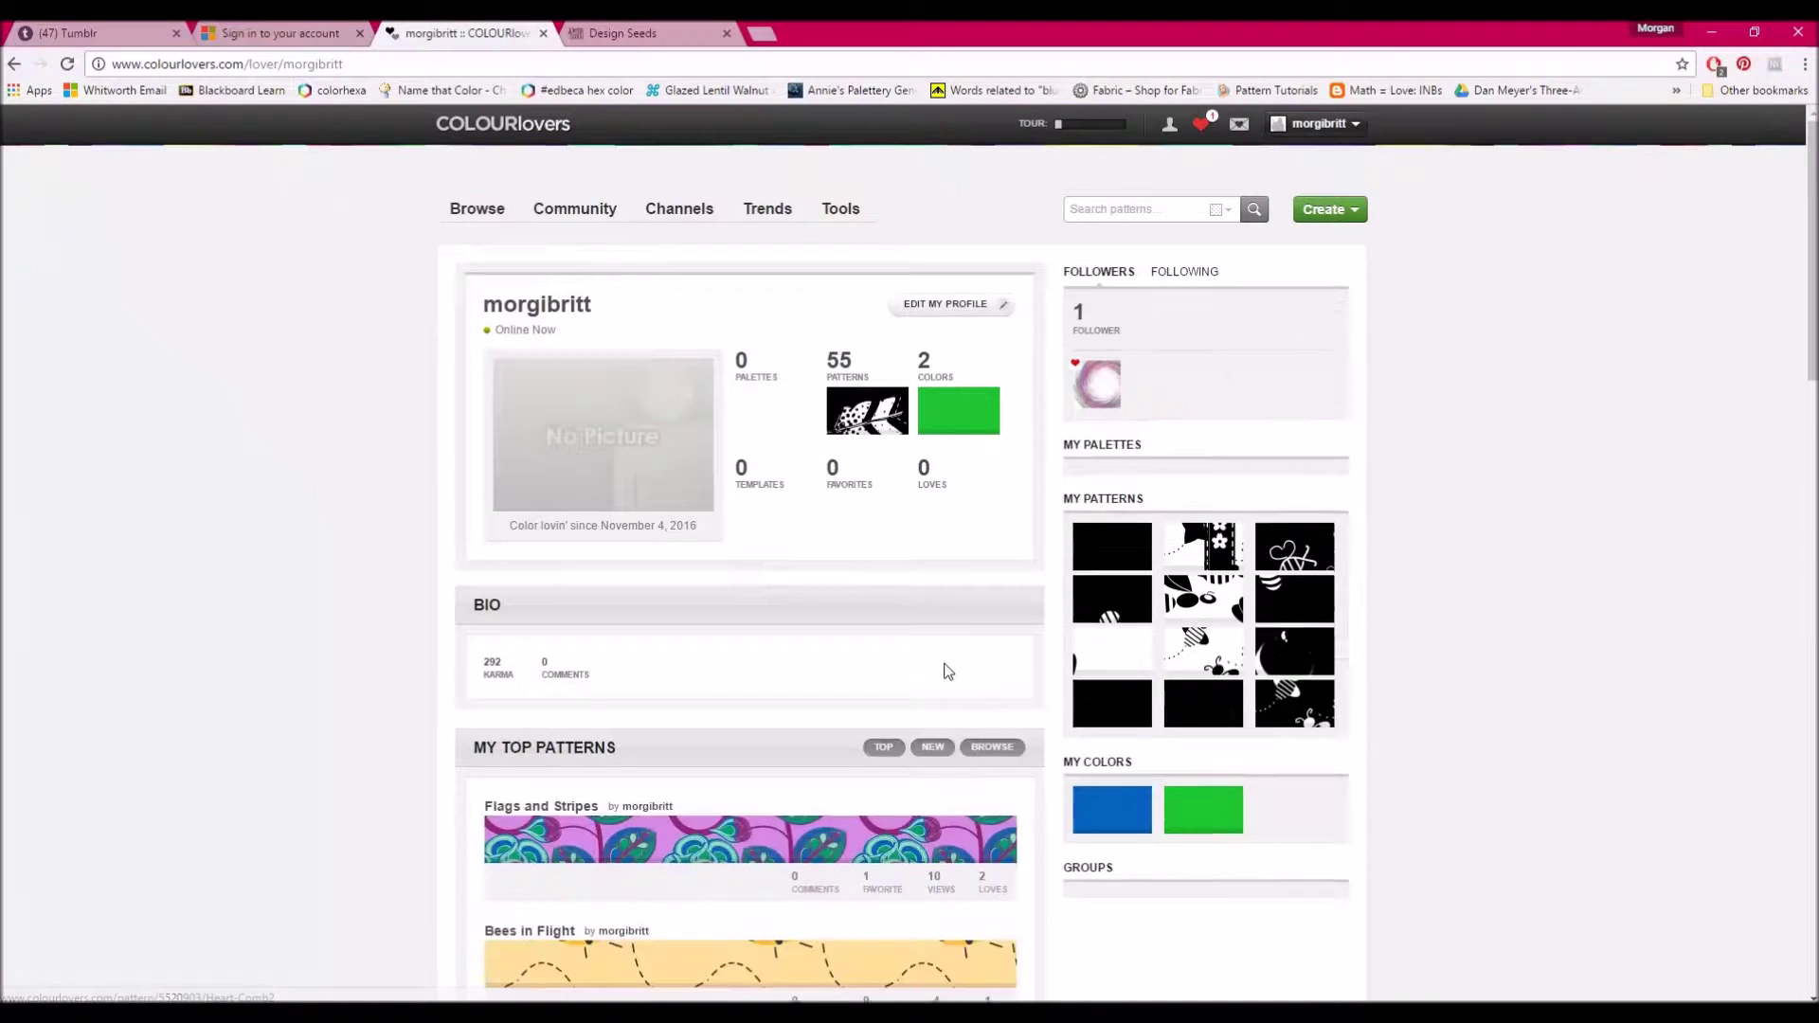
scroll(934, 668, down, 1)
click(919, 651)
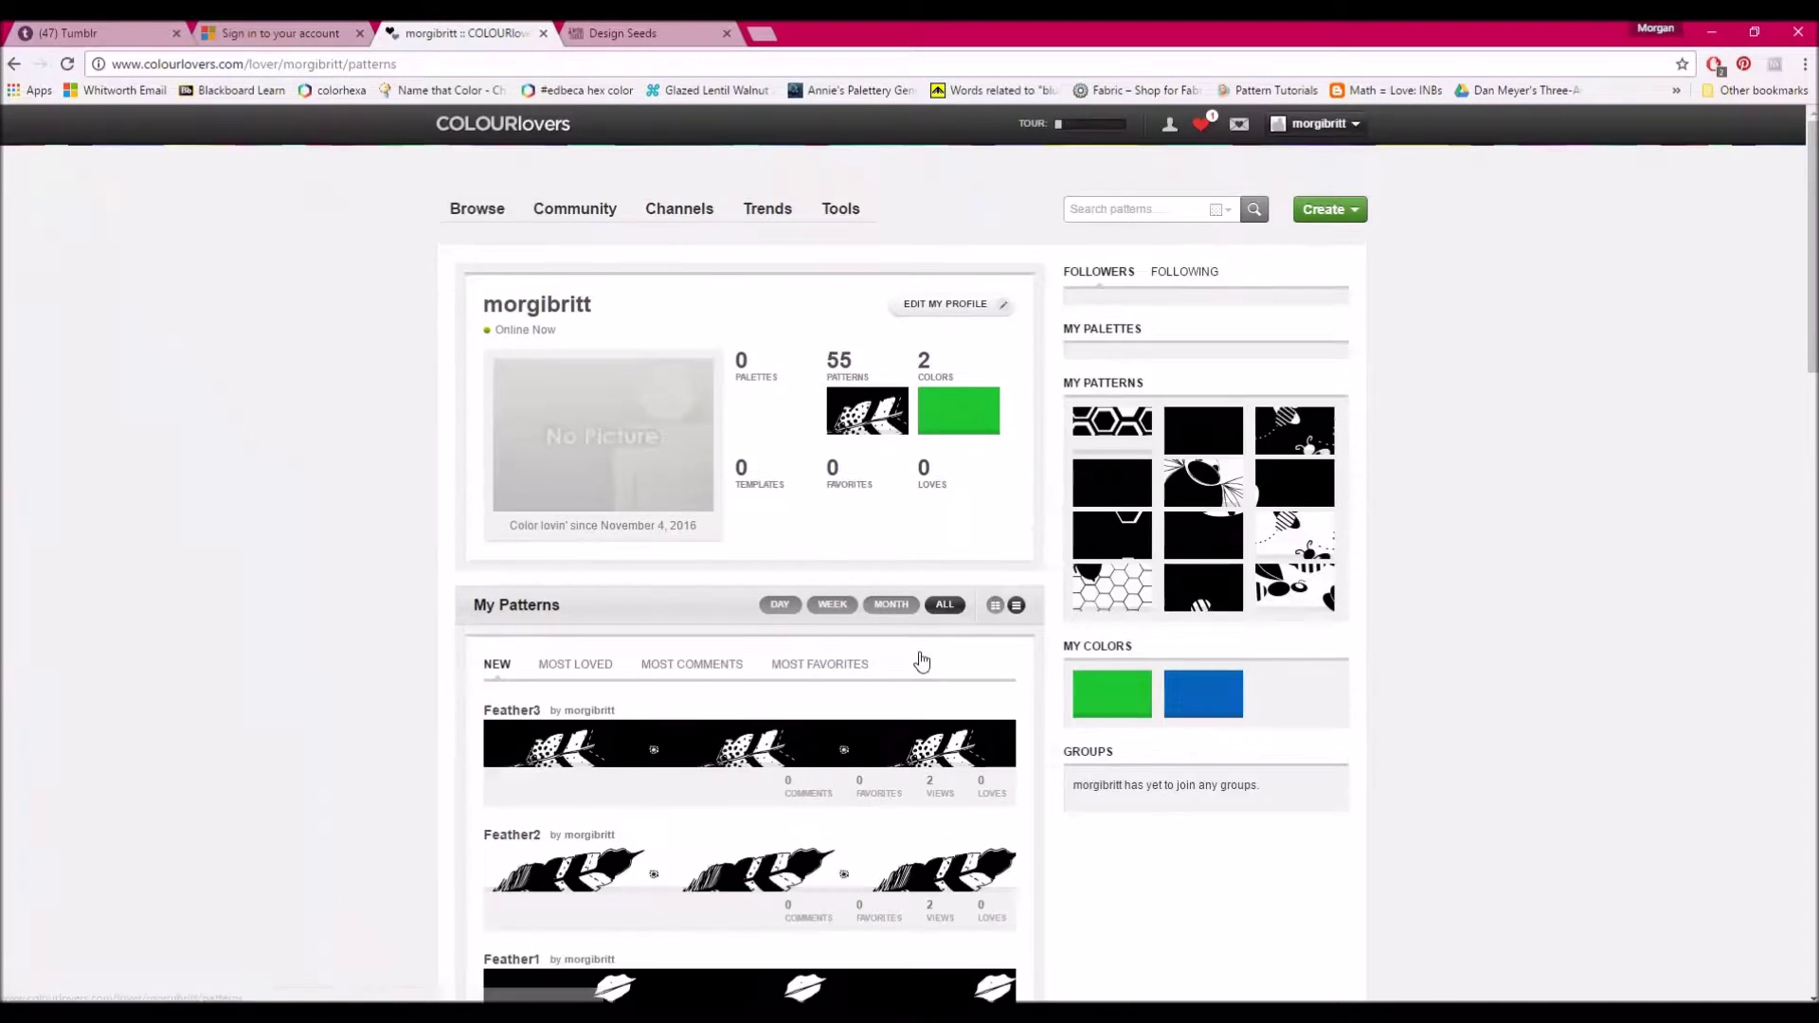
scroll(921, 663, down, 4)
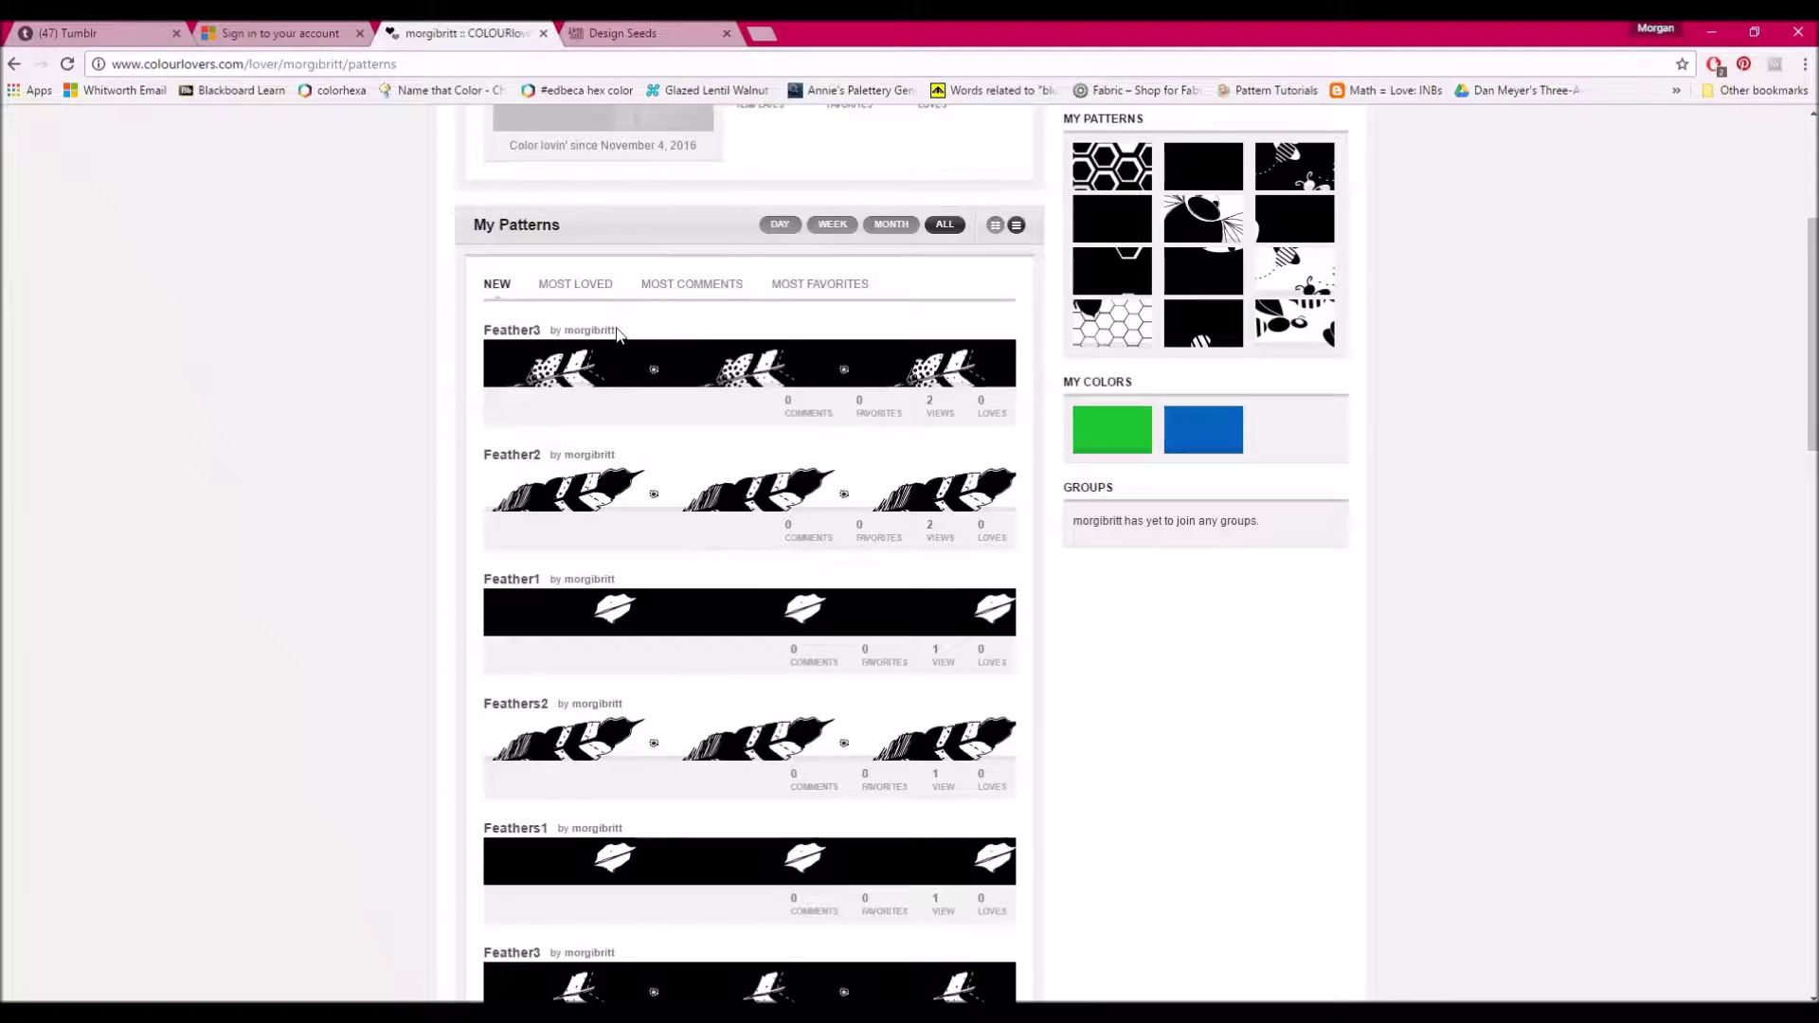
click(730, 633)
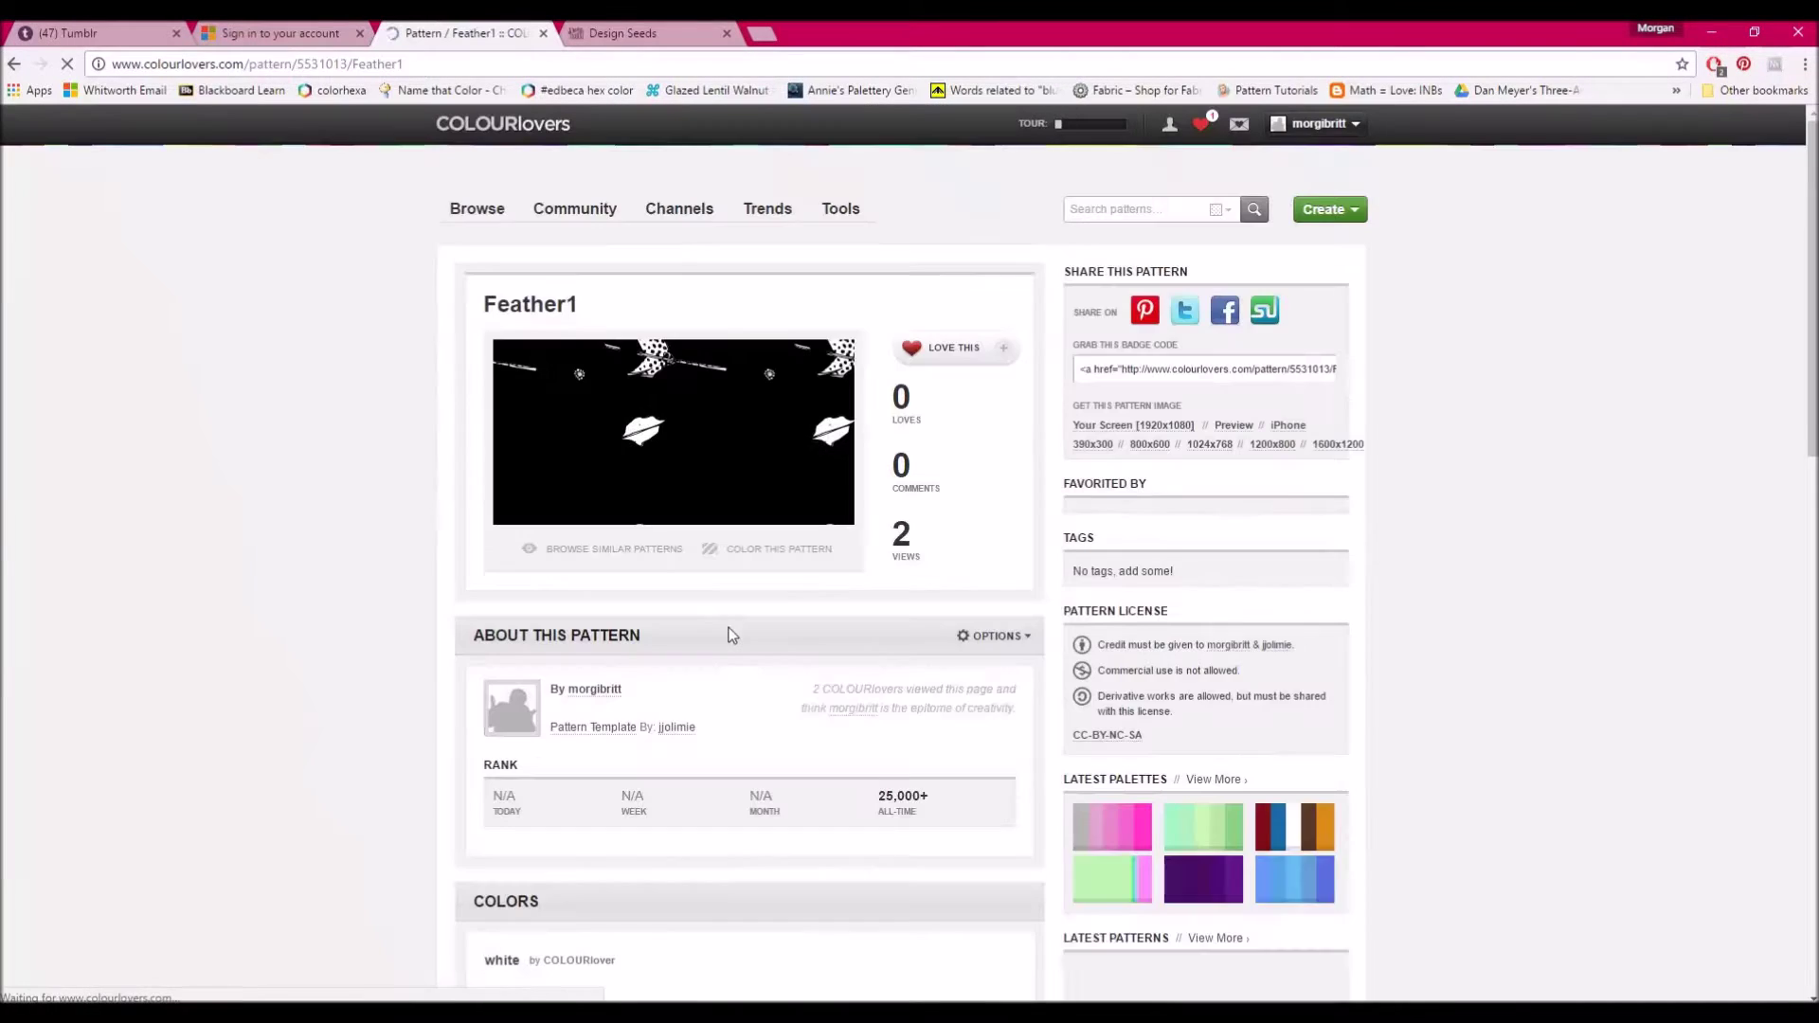
View a downloadable image of the Feather1 pattern, close it and switch back to Photoshop.
click(1248, 446)
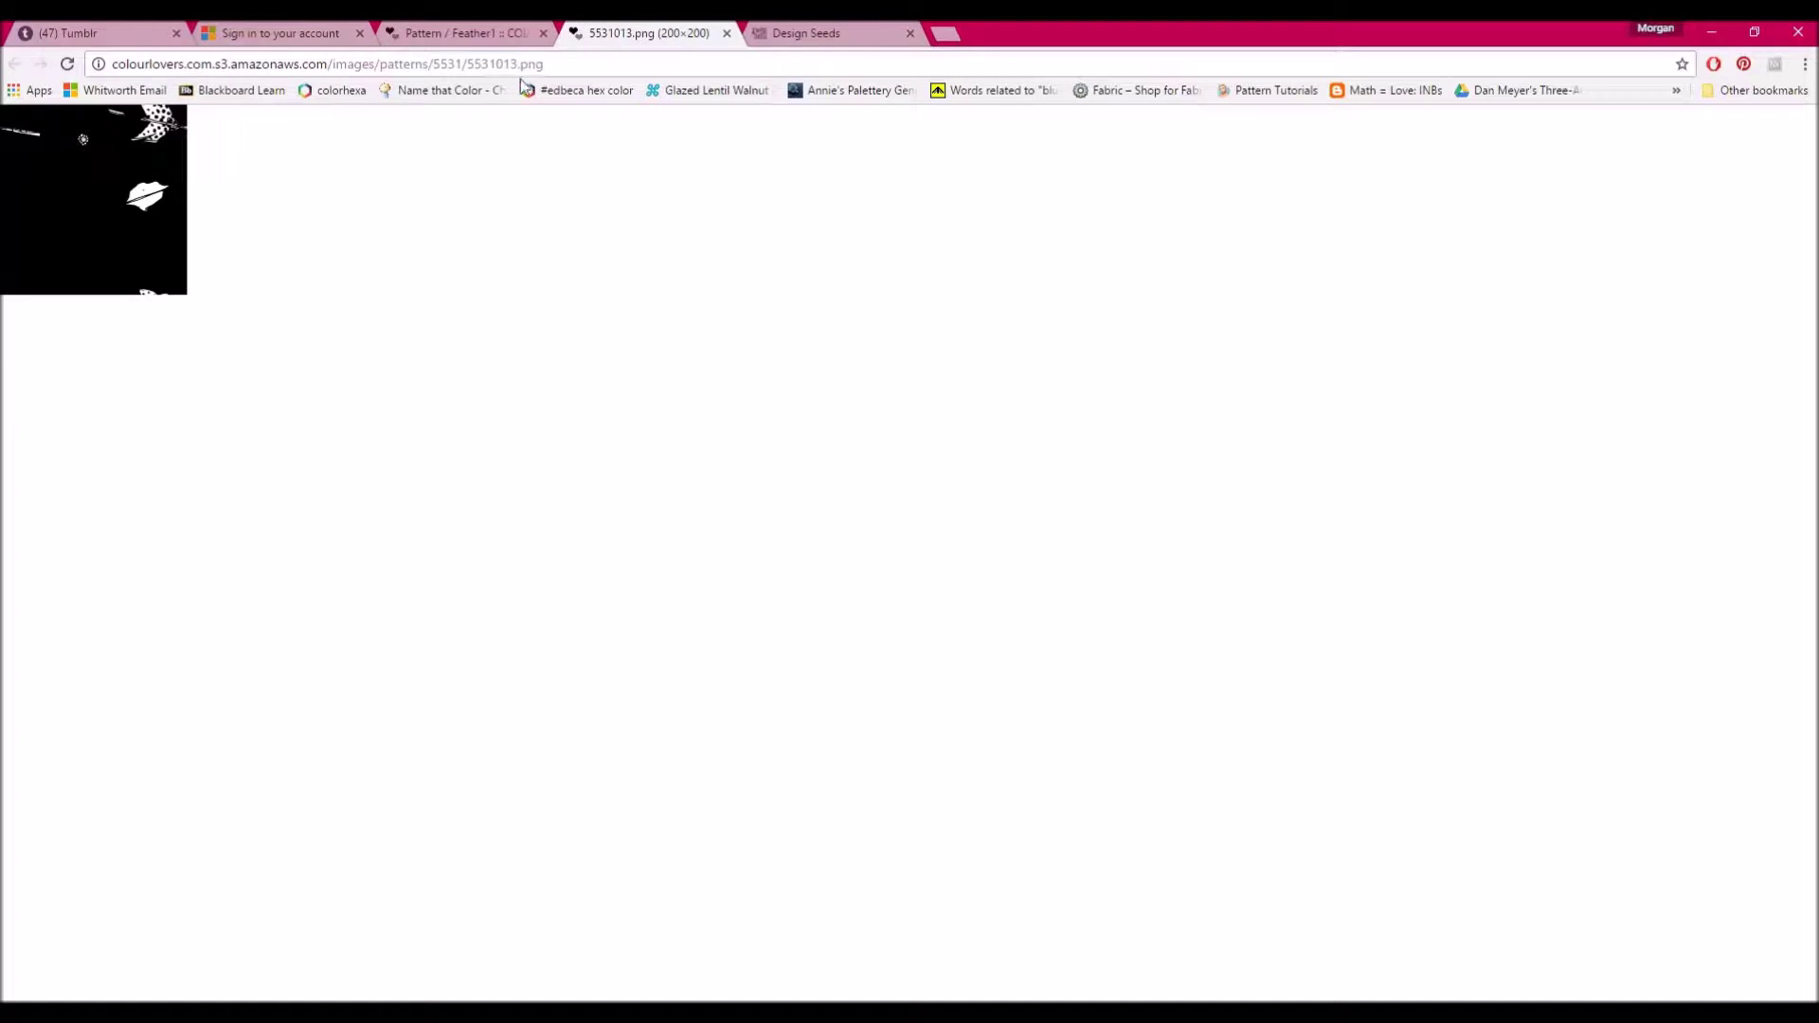
click(727, 33)
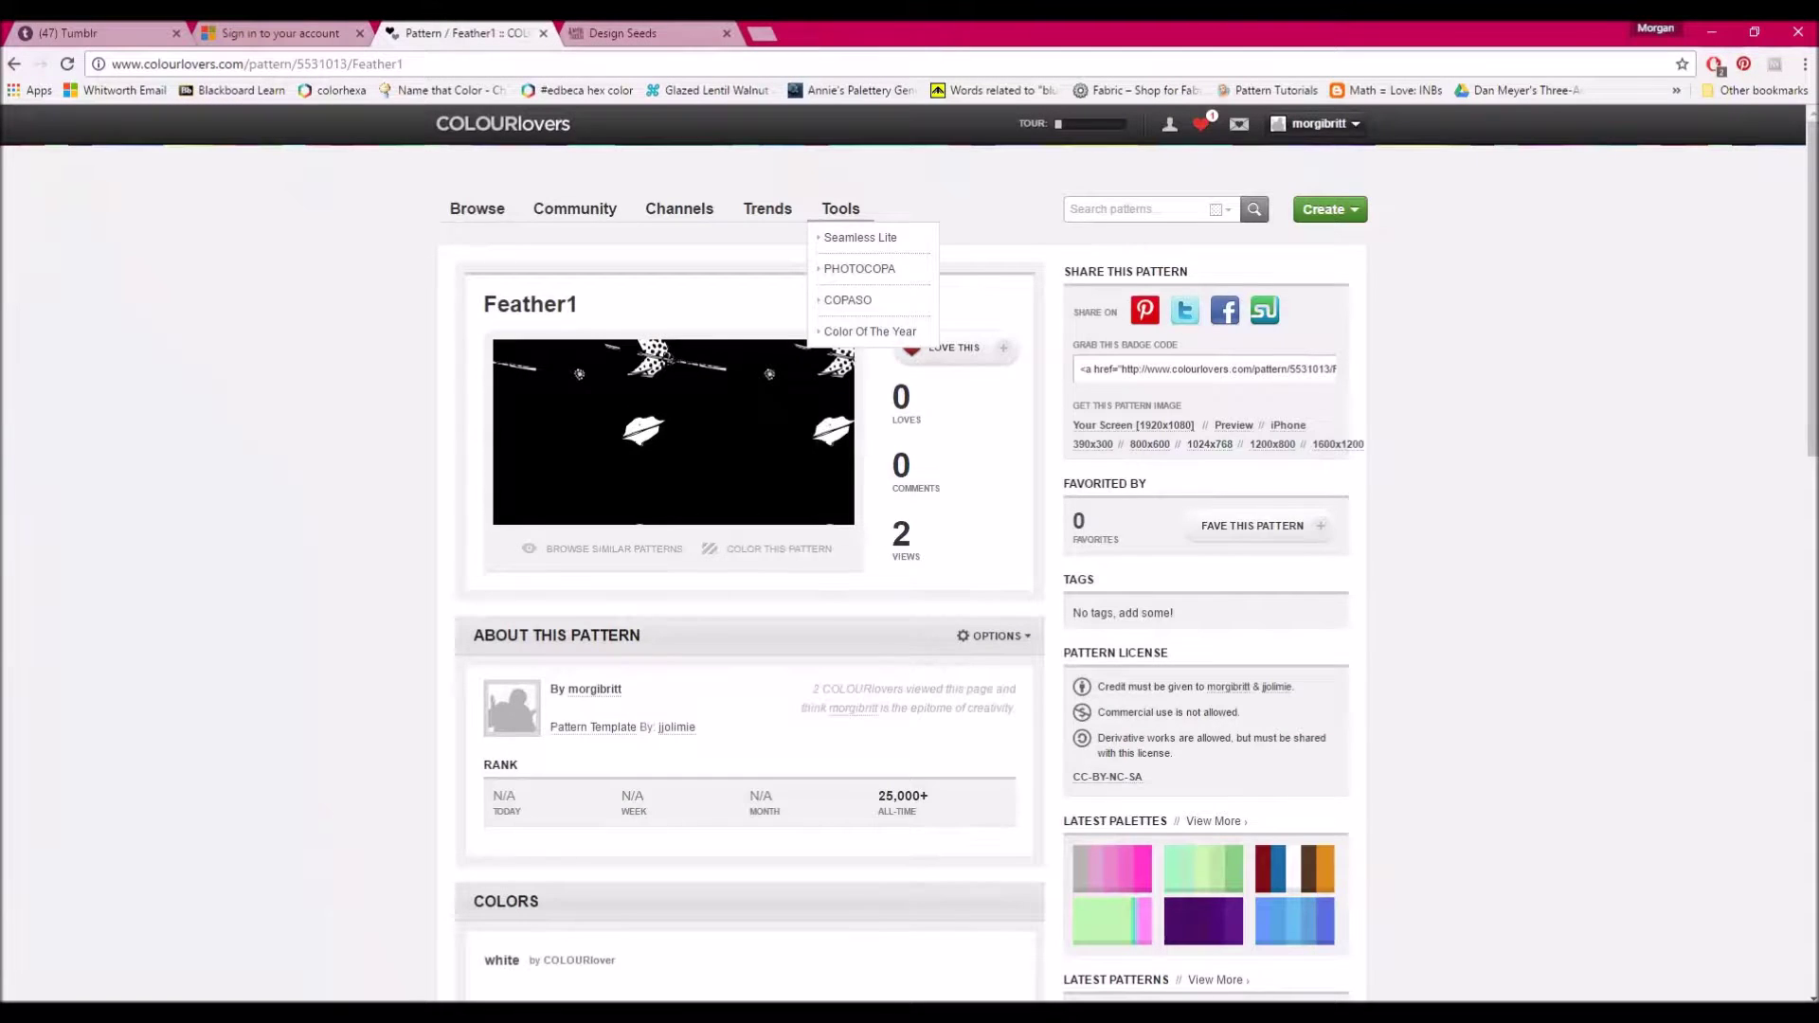
click(1417, 995)
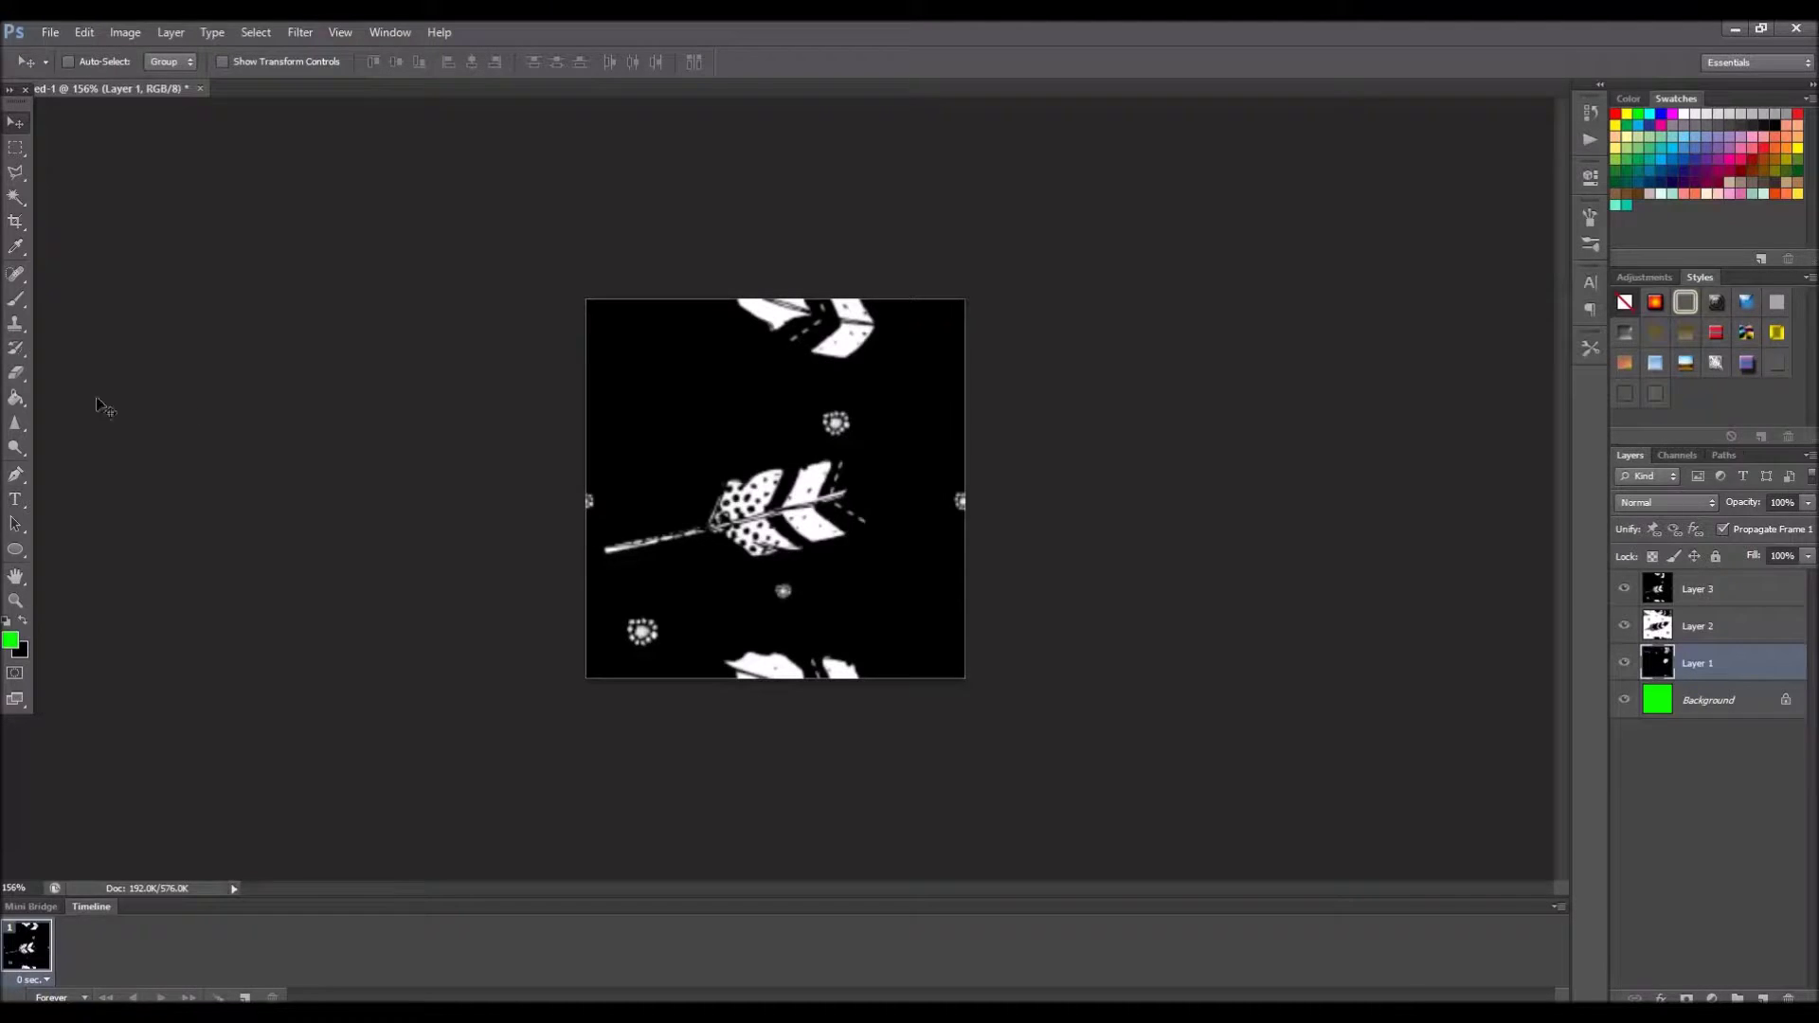
click(50, 32)
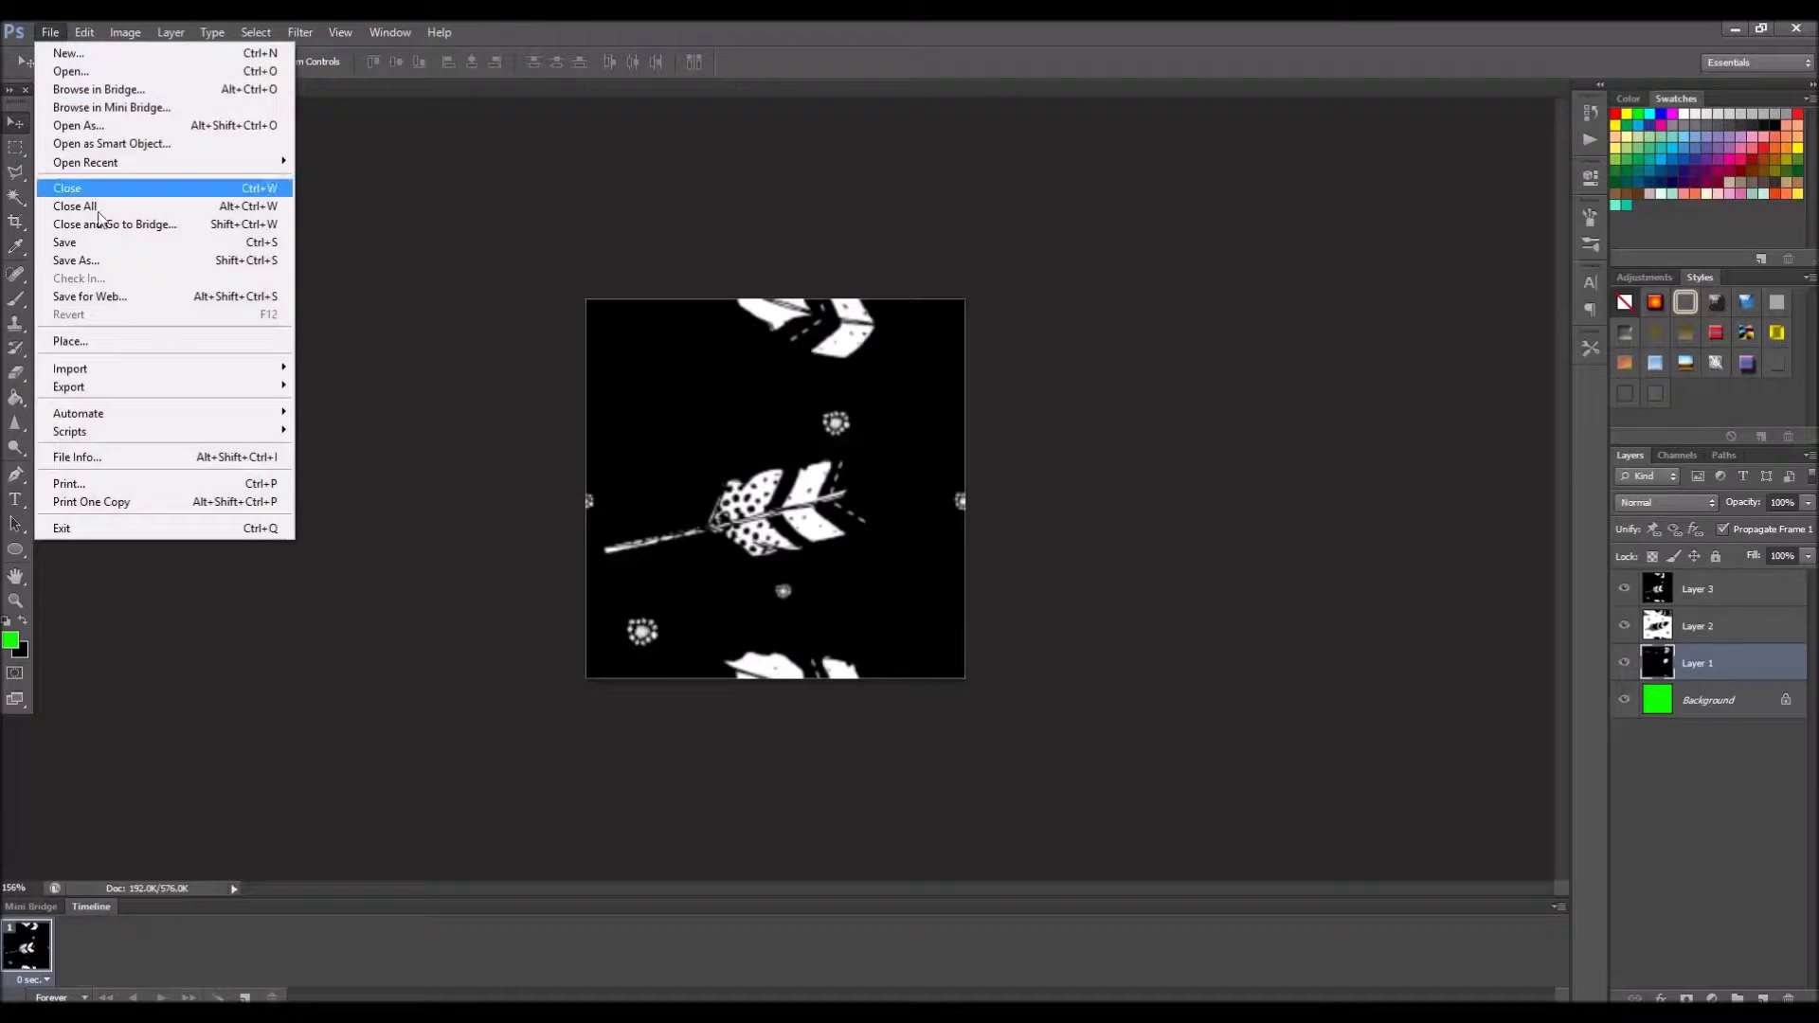
click(95, 260)
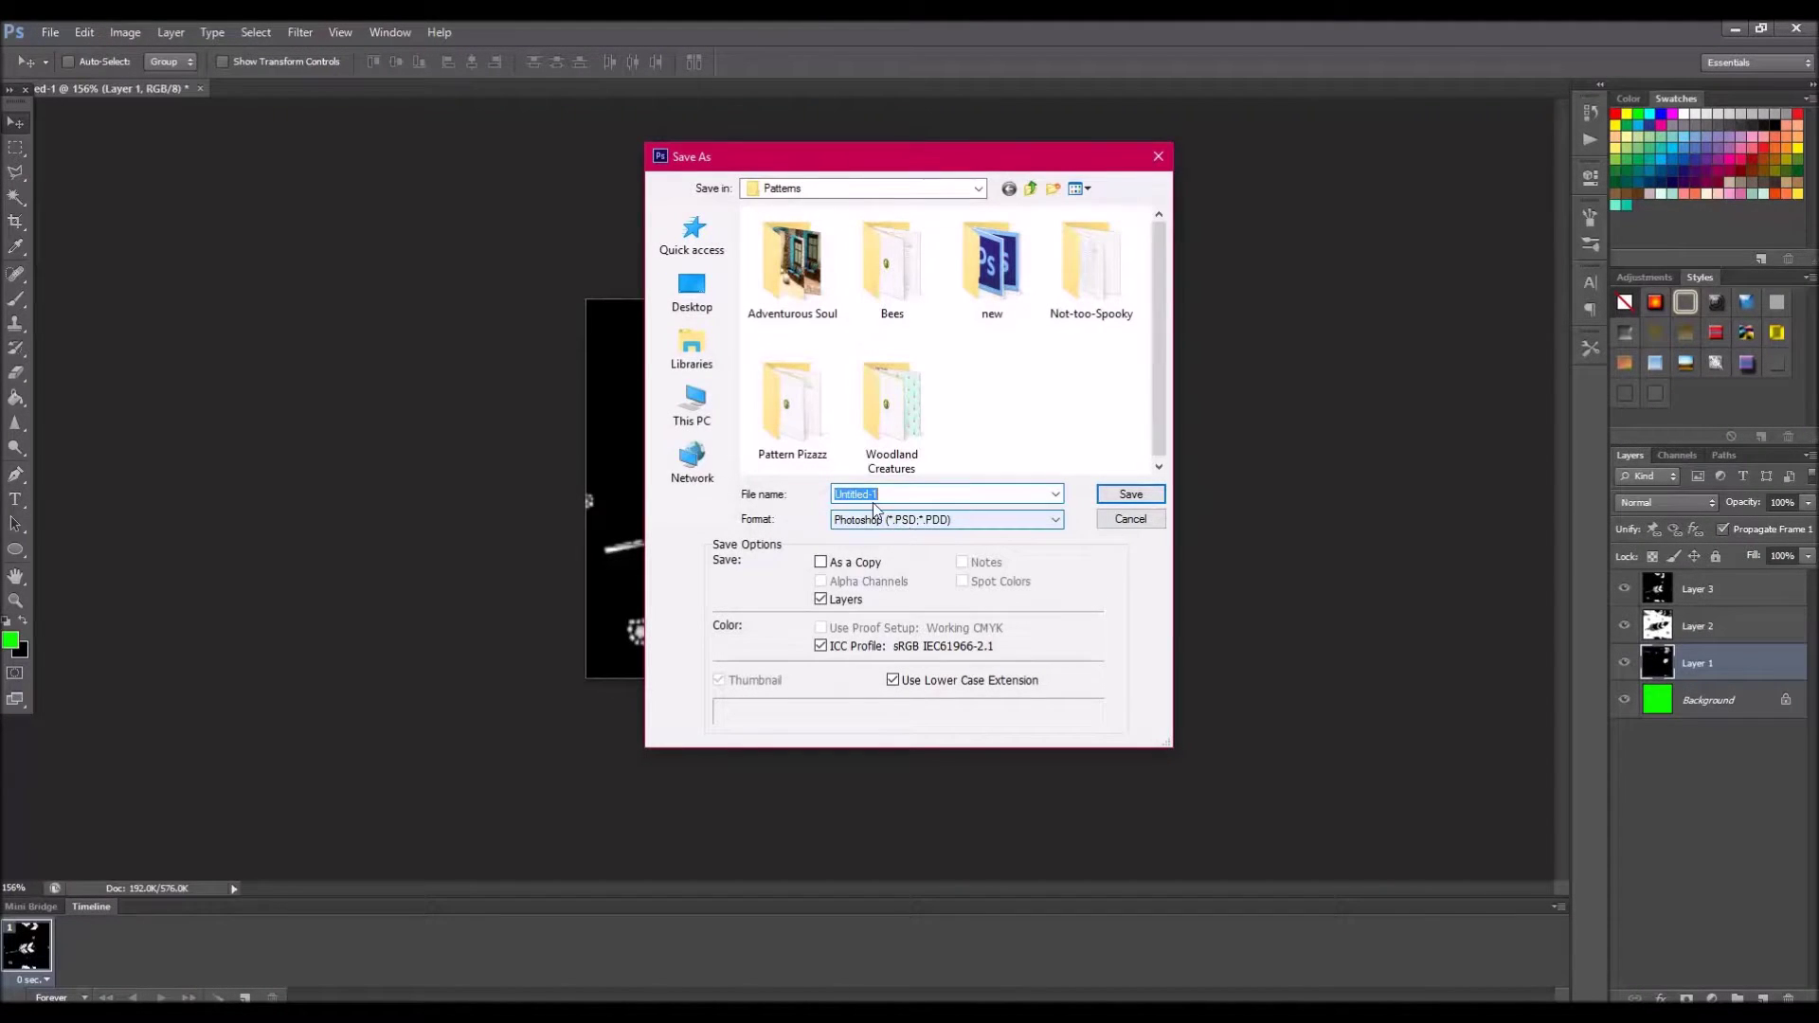
click(1113, 519)
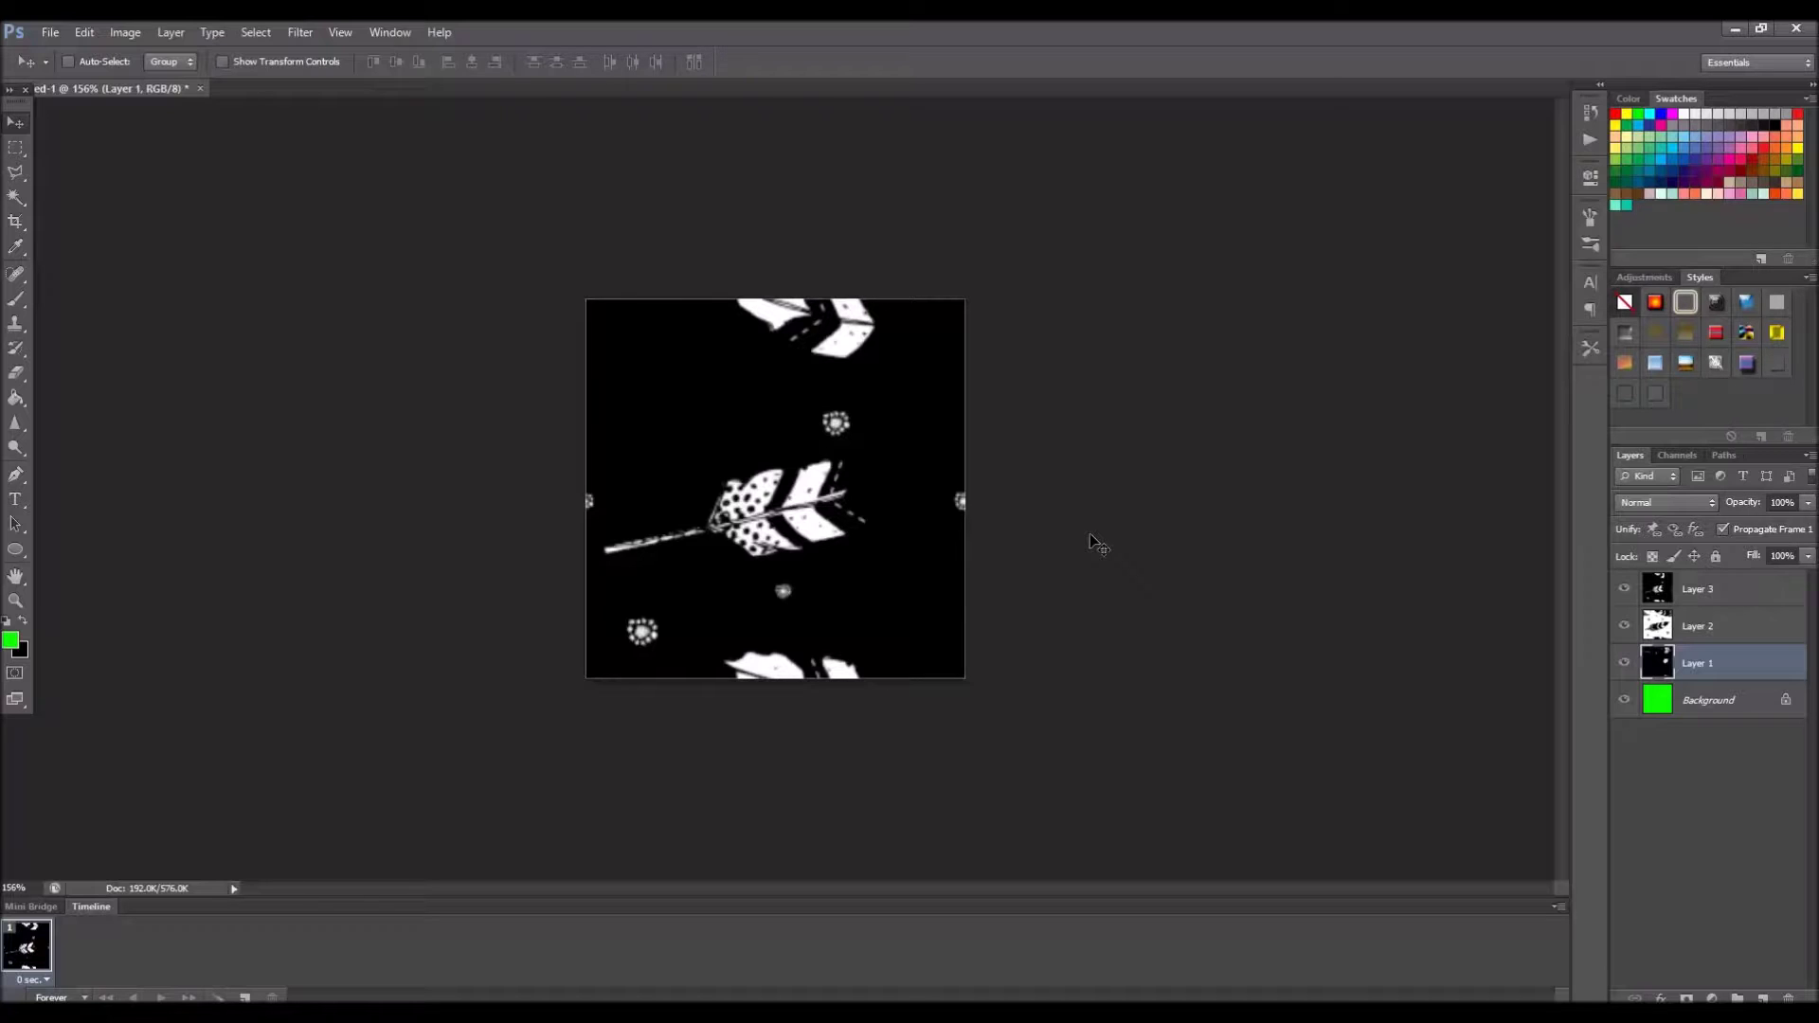
Hide Layer 3 and Layer 1, select Layer 2, and check the image's pixel dimensions.
click(1623, 589)
click(1624, 662)
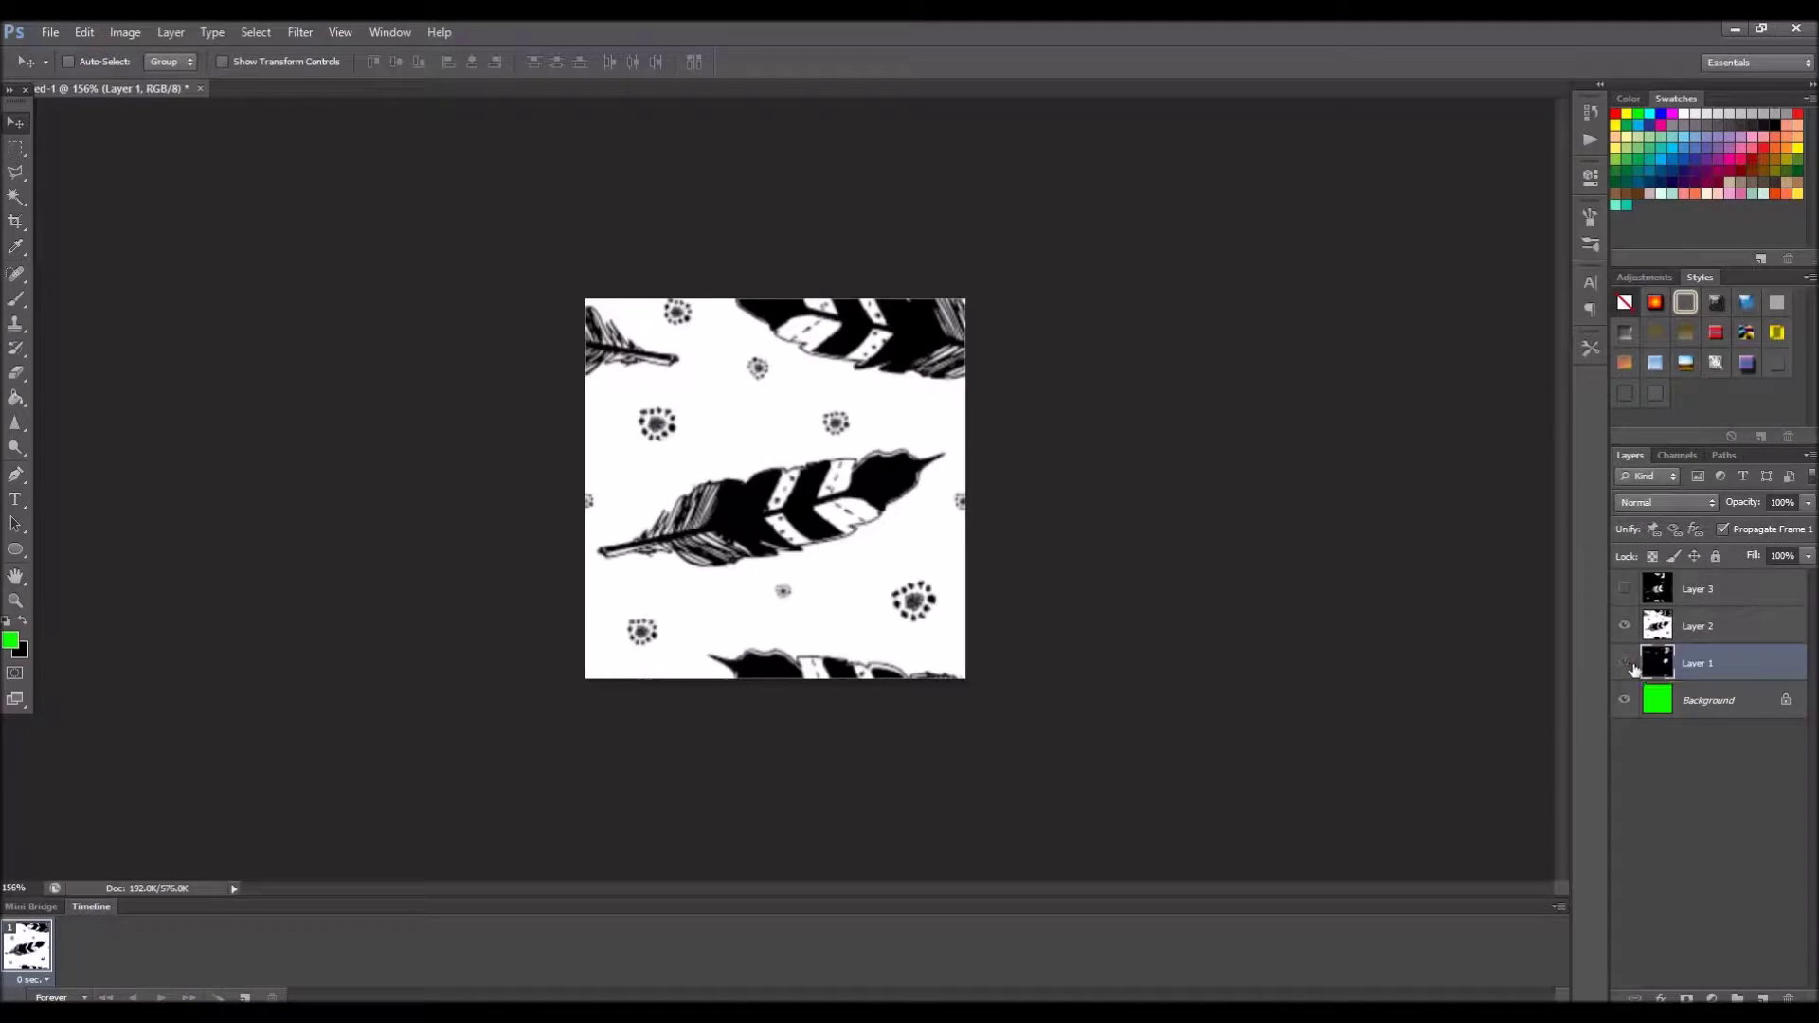
click(1695, 627)
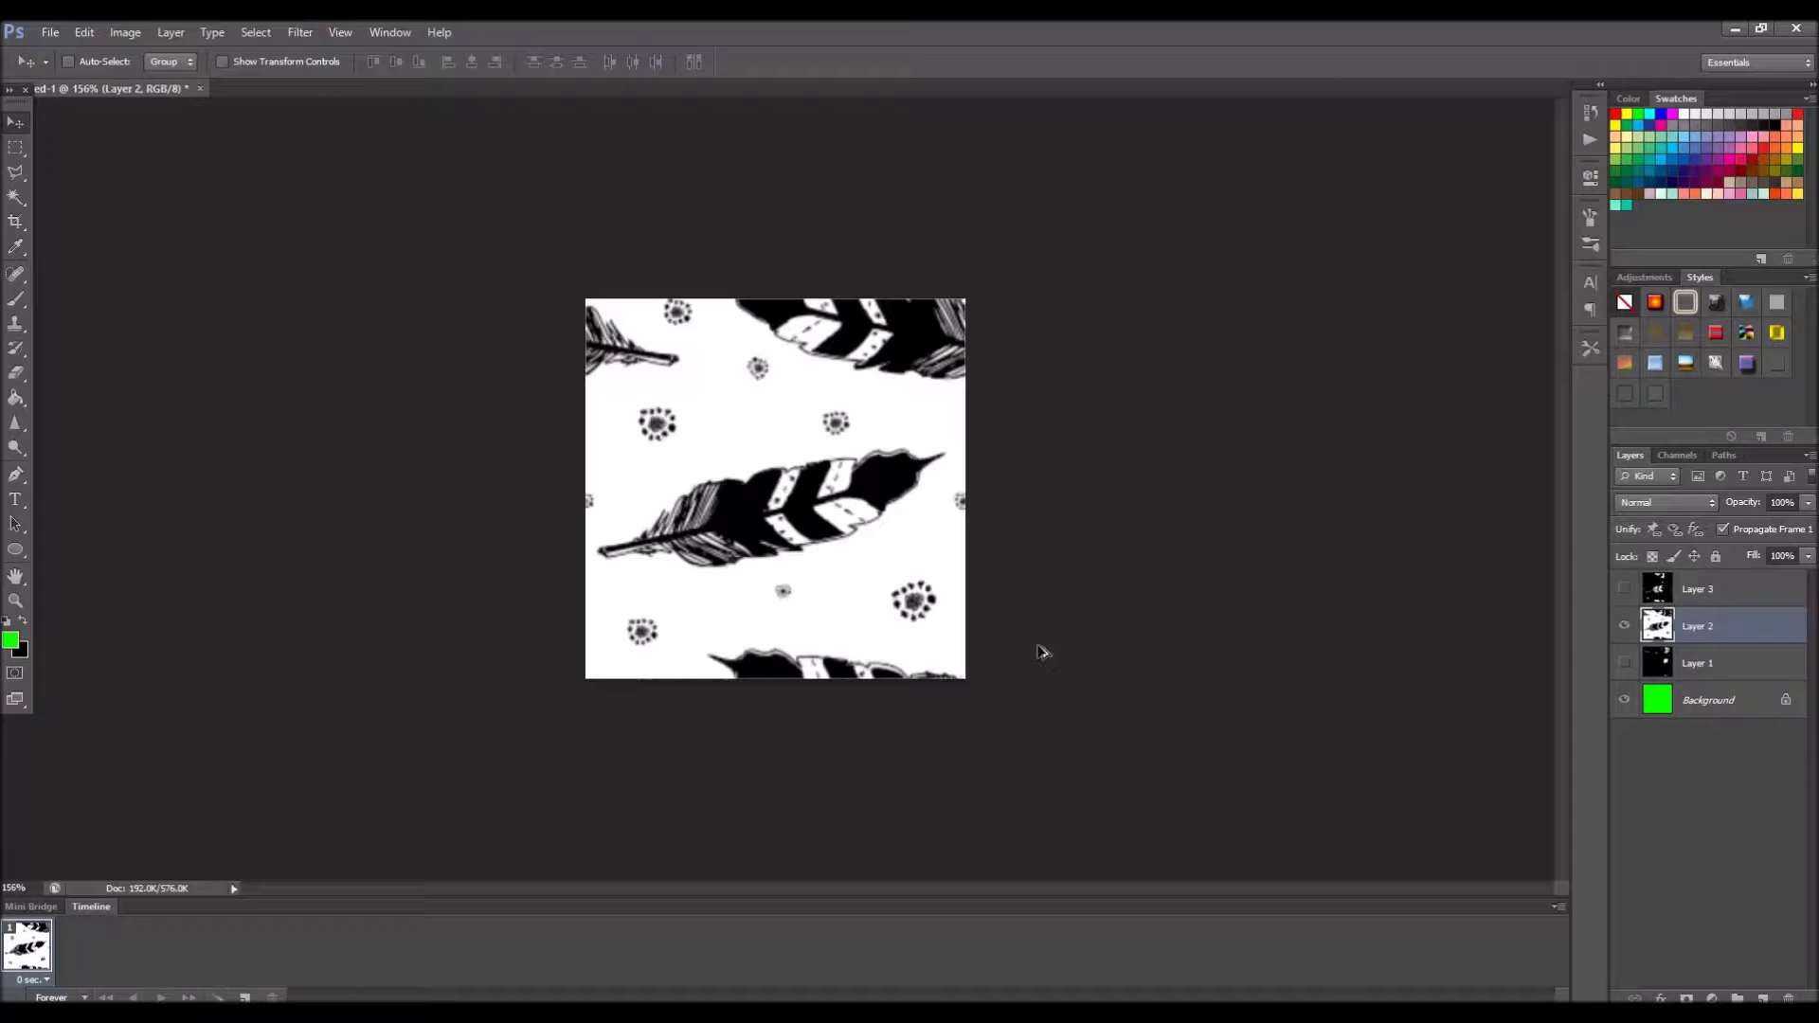
key(ctrl+alt+i)
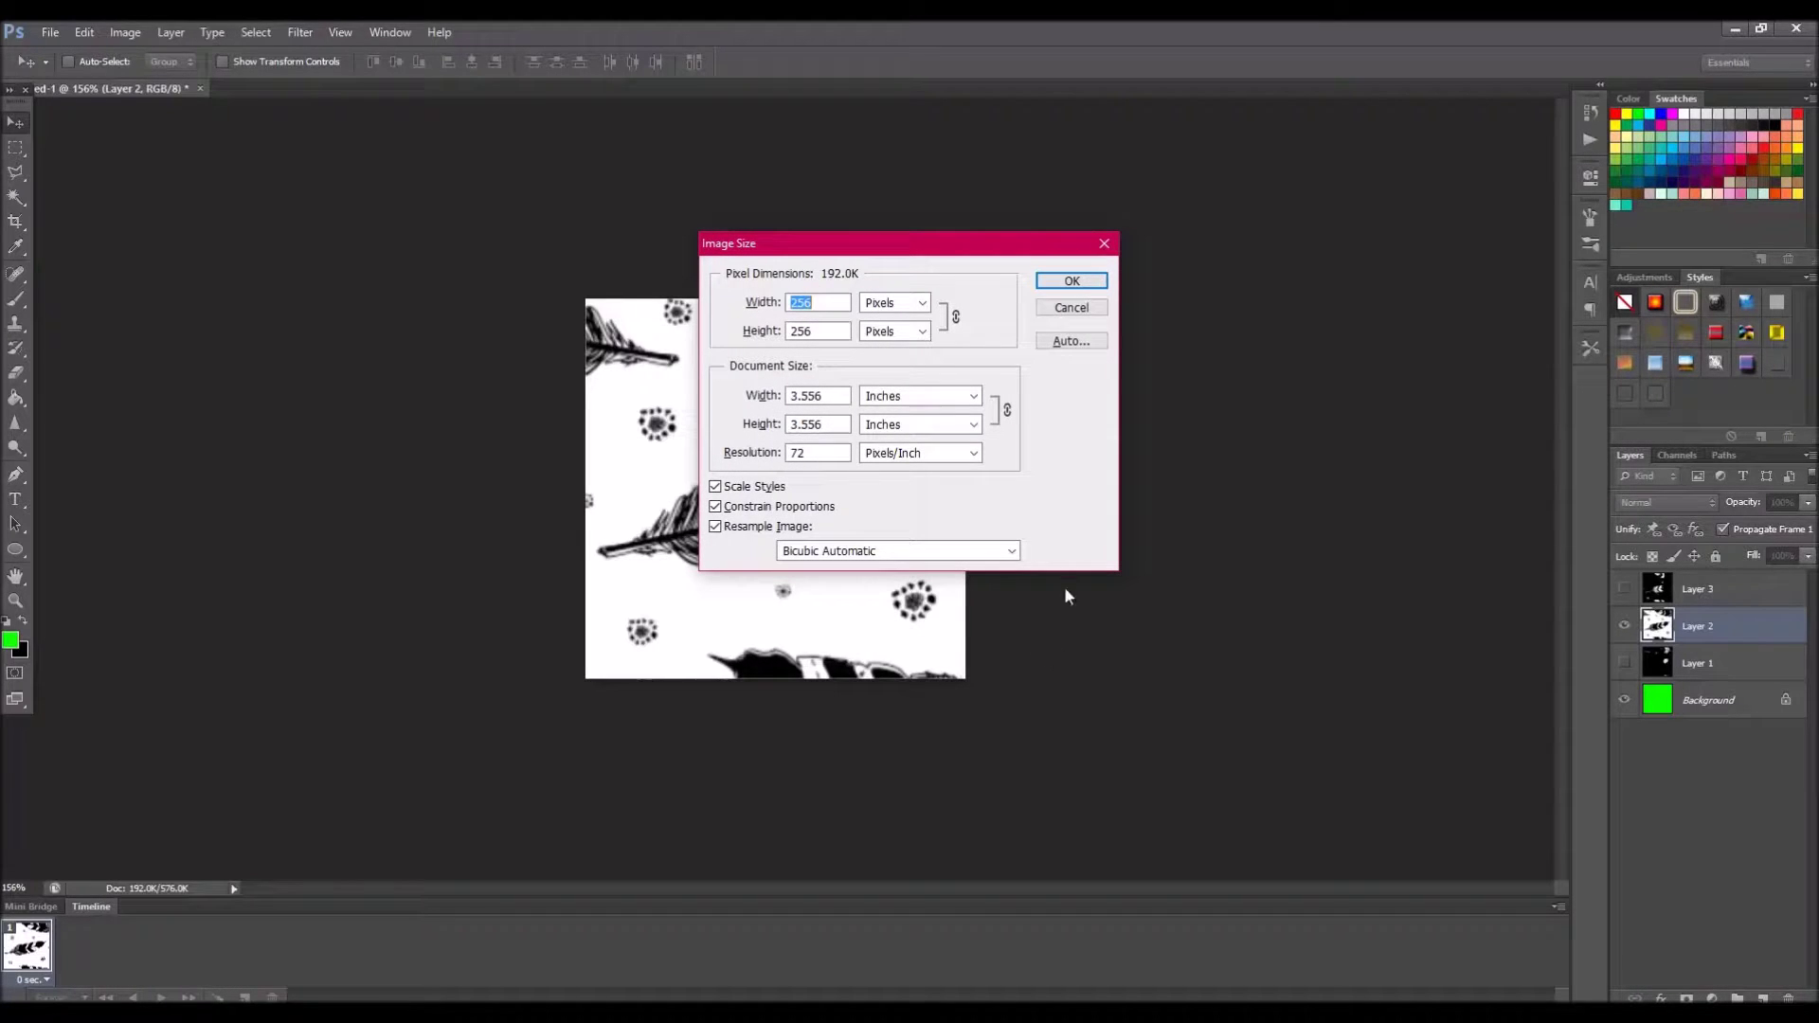
click(1067, 313)
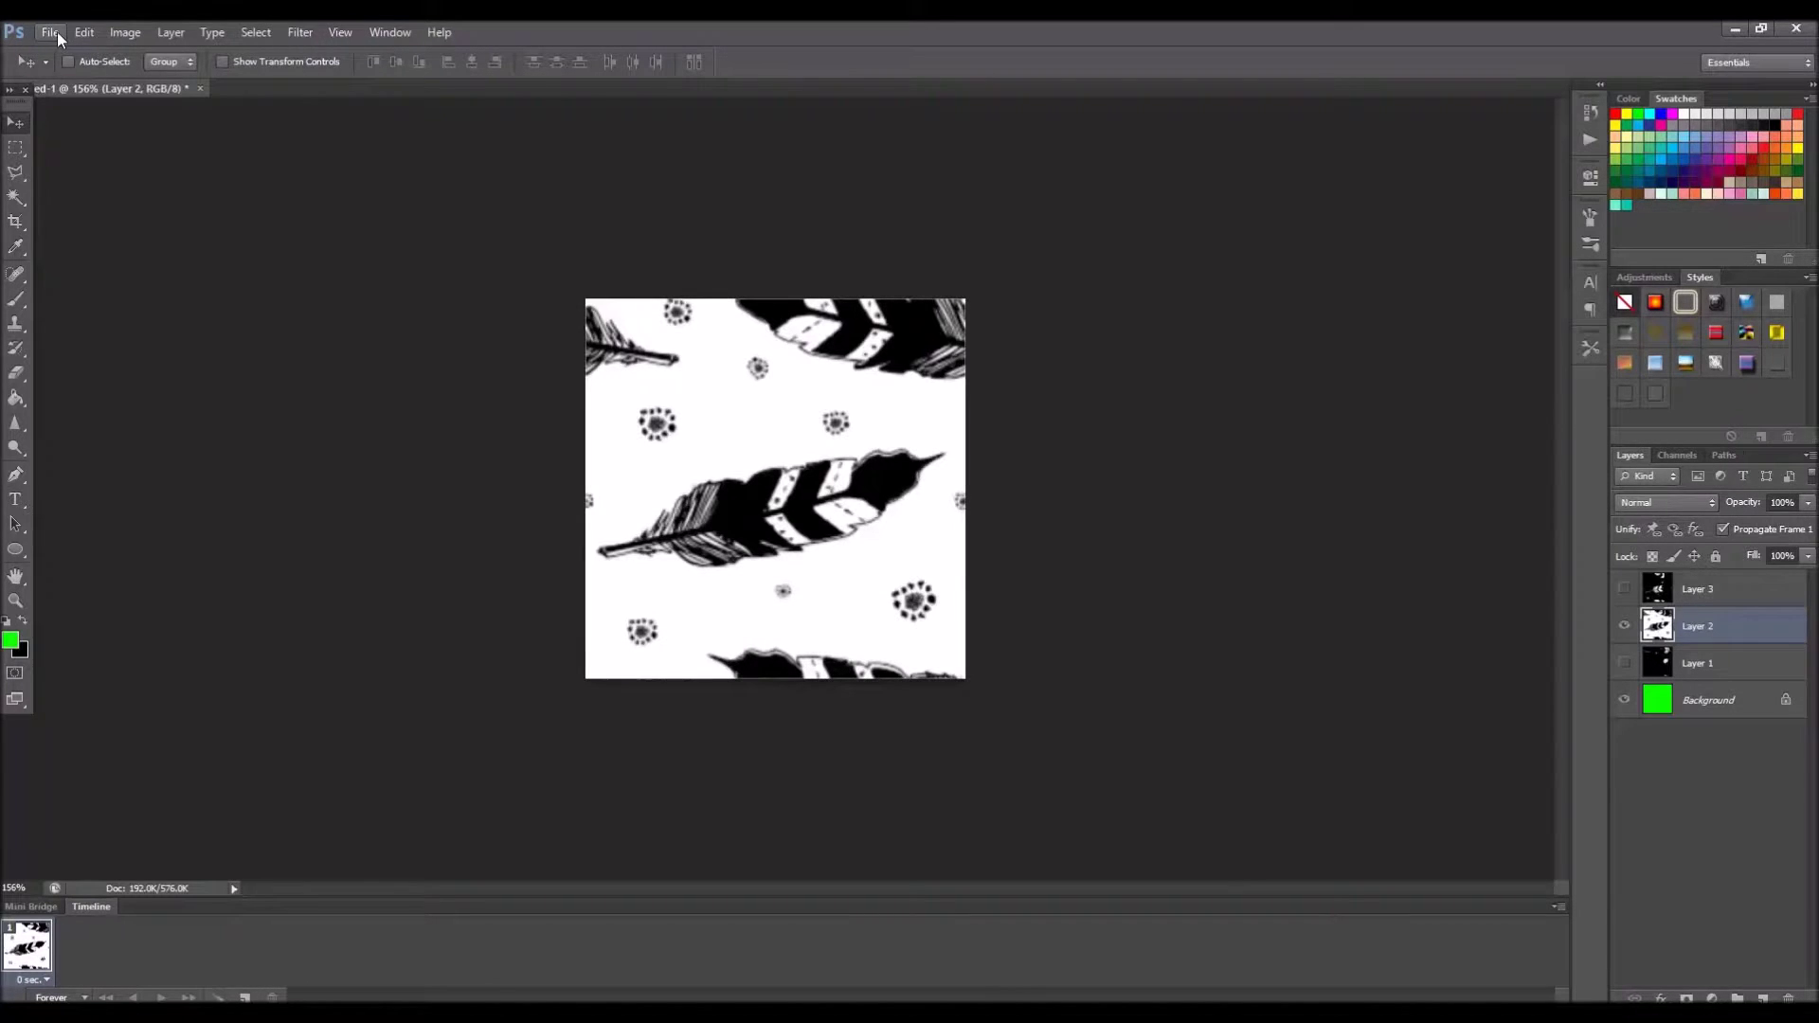
Create a new 512 × 512 pixel document and fill its background with the green foreground color.
click(57, 31)
click(59, 53)
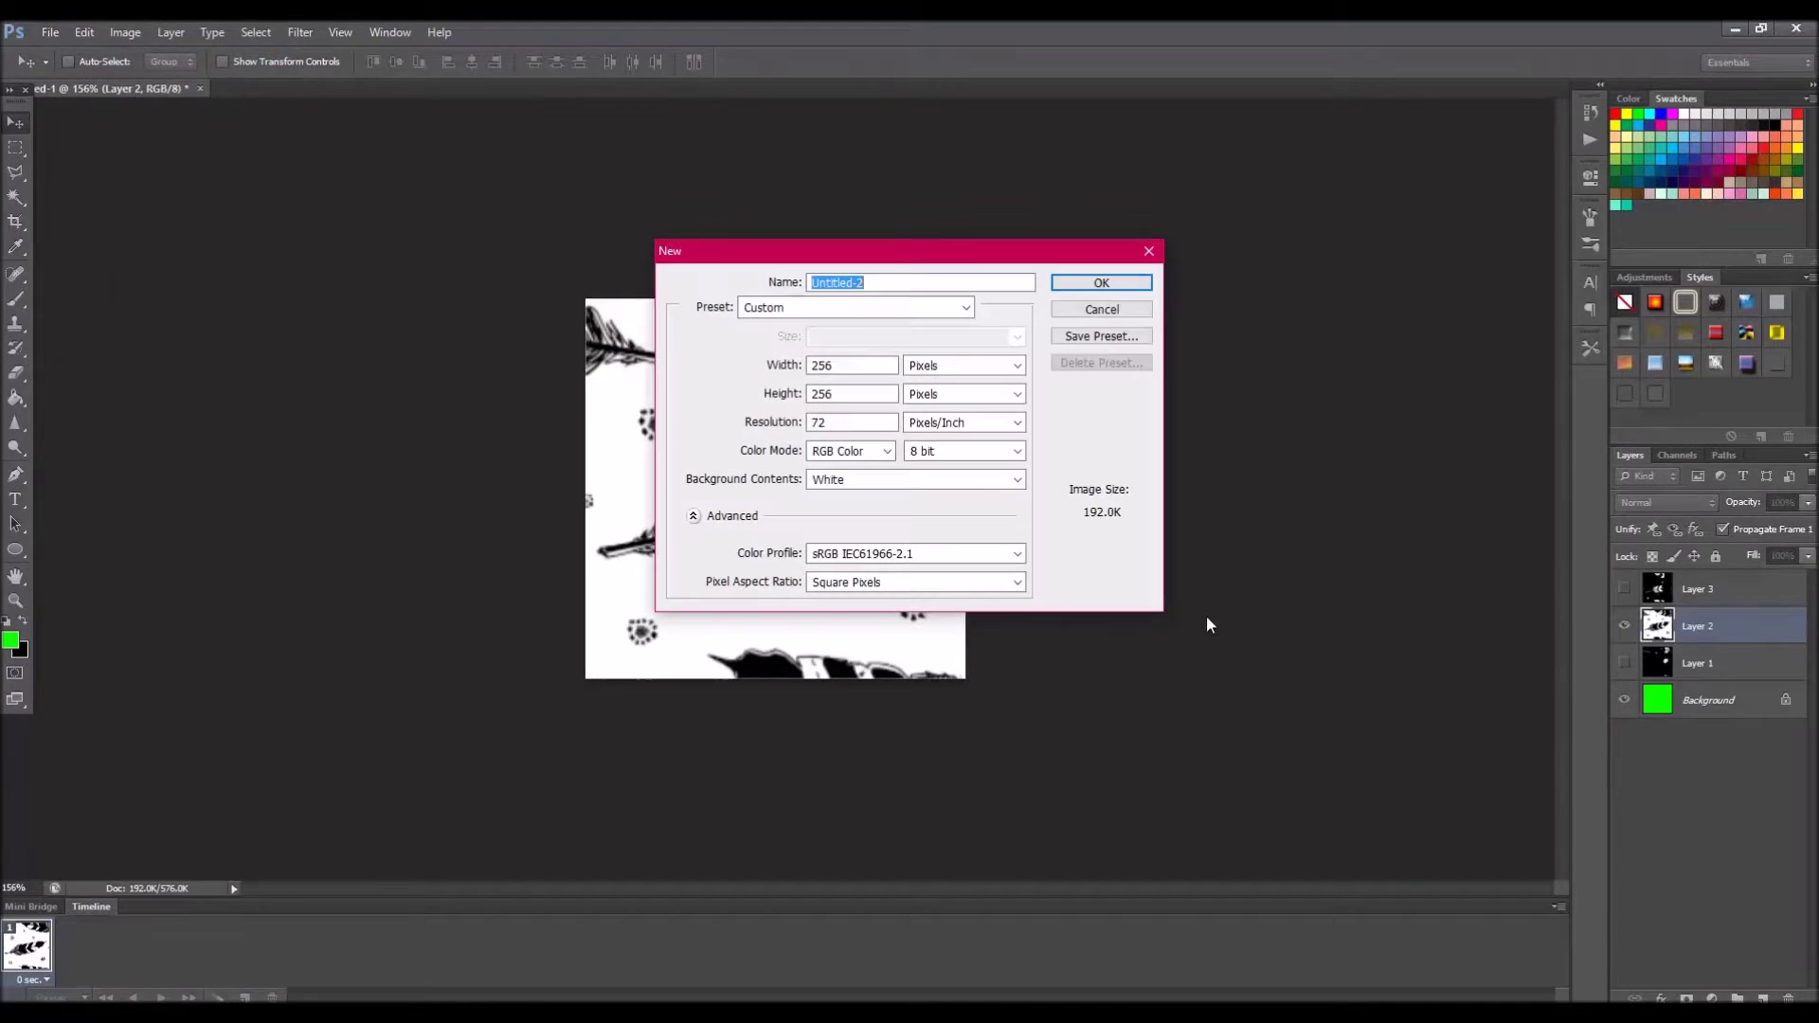
click(768, 372)
click(853, 372)
text(5)
key(BackSpace)
key(BackSpace)
key(BackSpace)
key(BackSpace)
text(512)
key(Tab)
text(512)
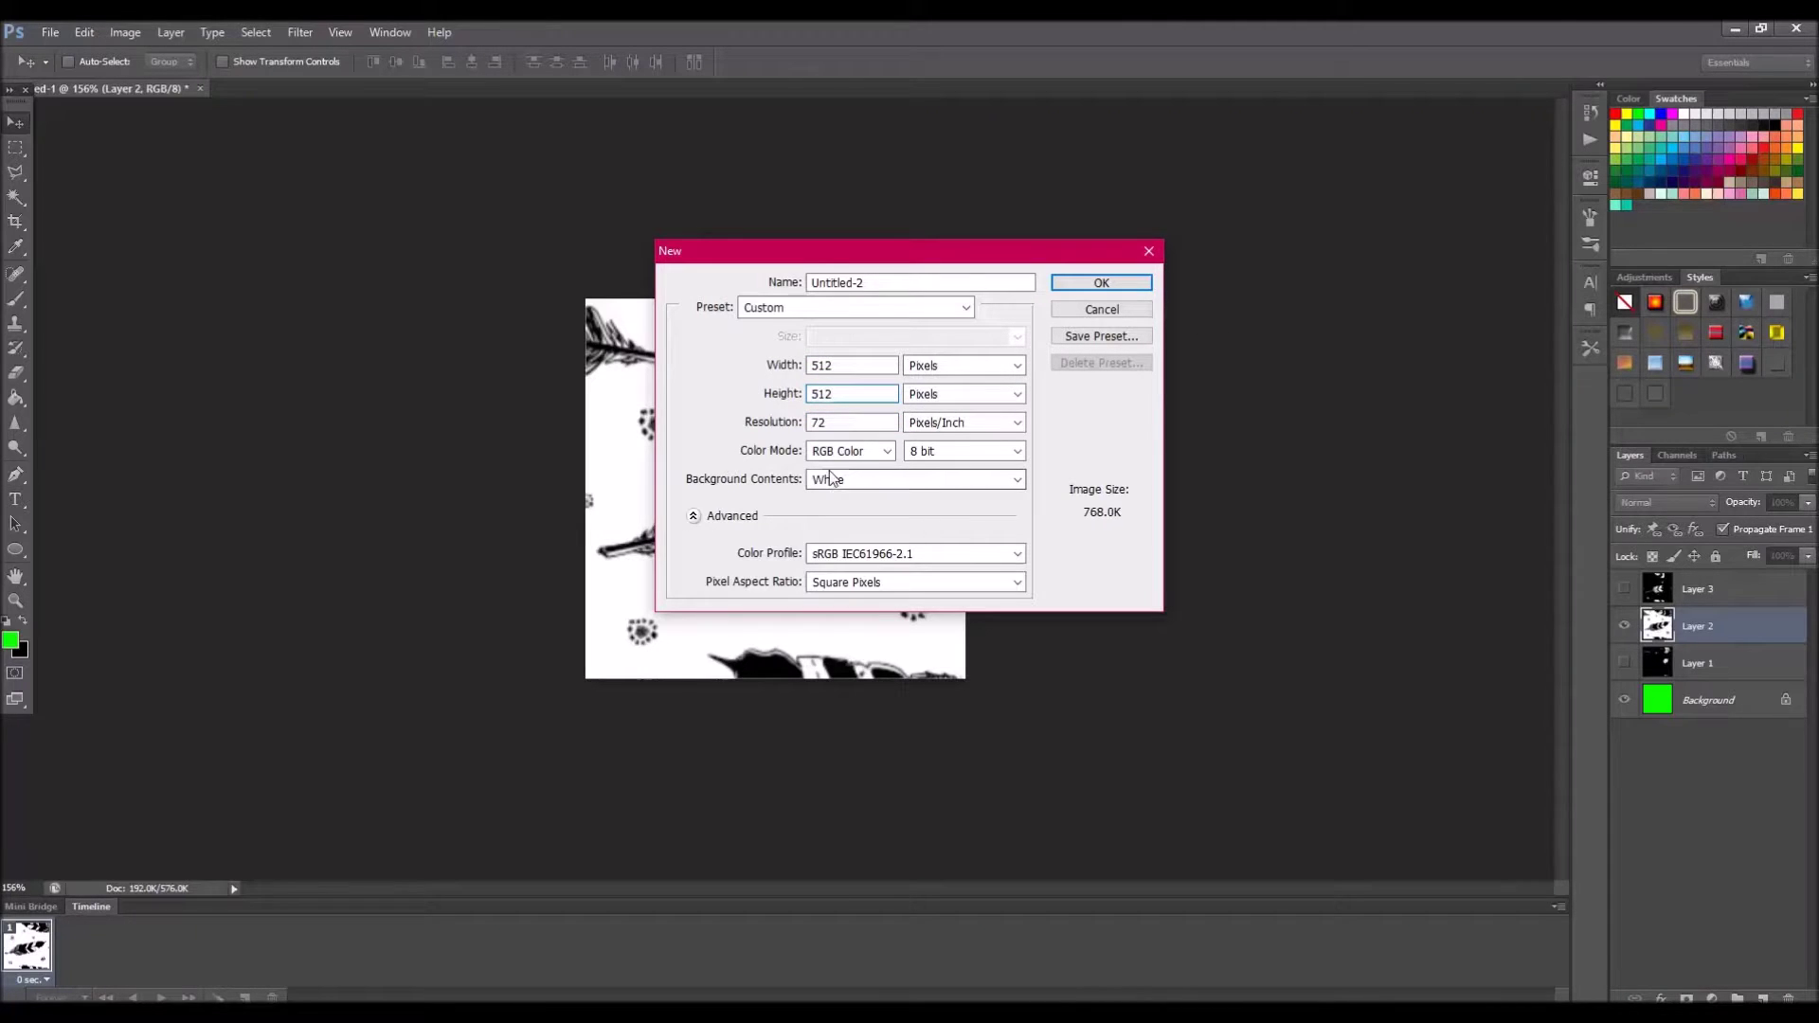
click(1104, 283)
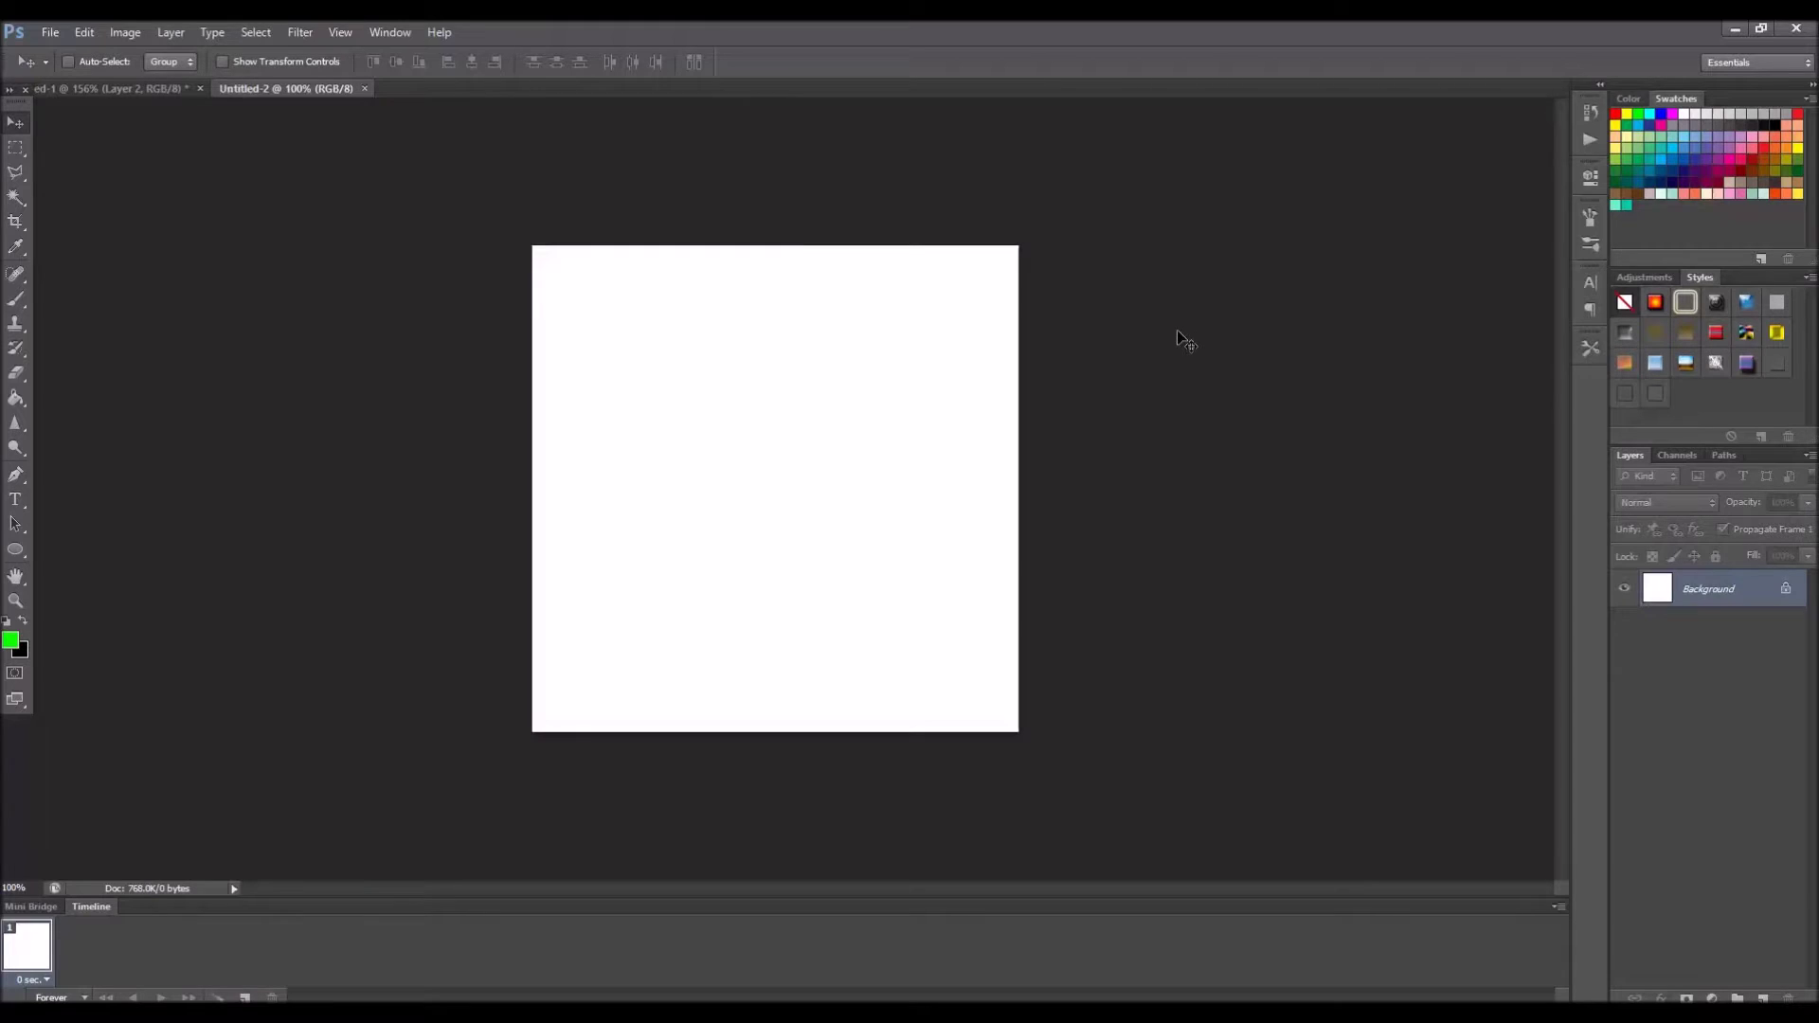
key(alt+BackSpace)
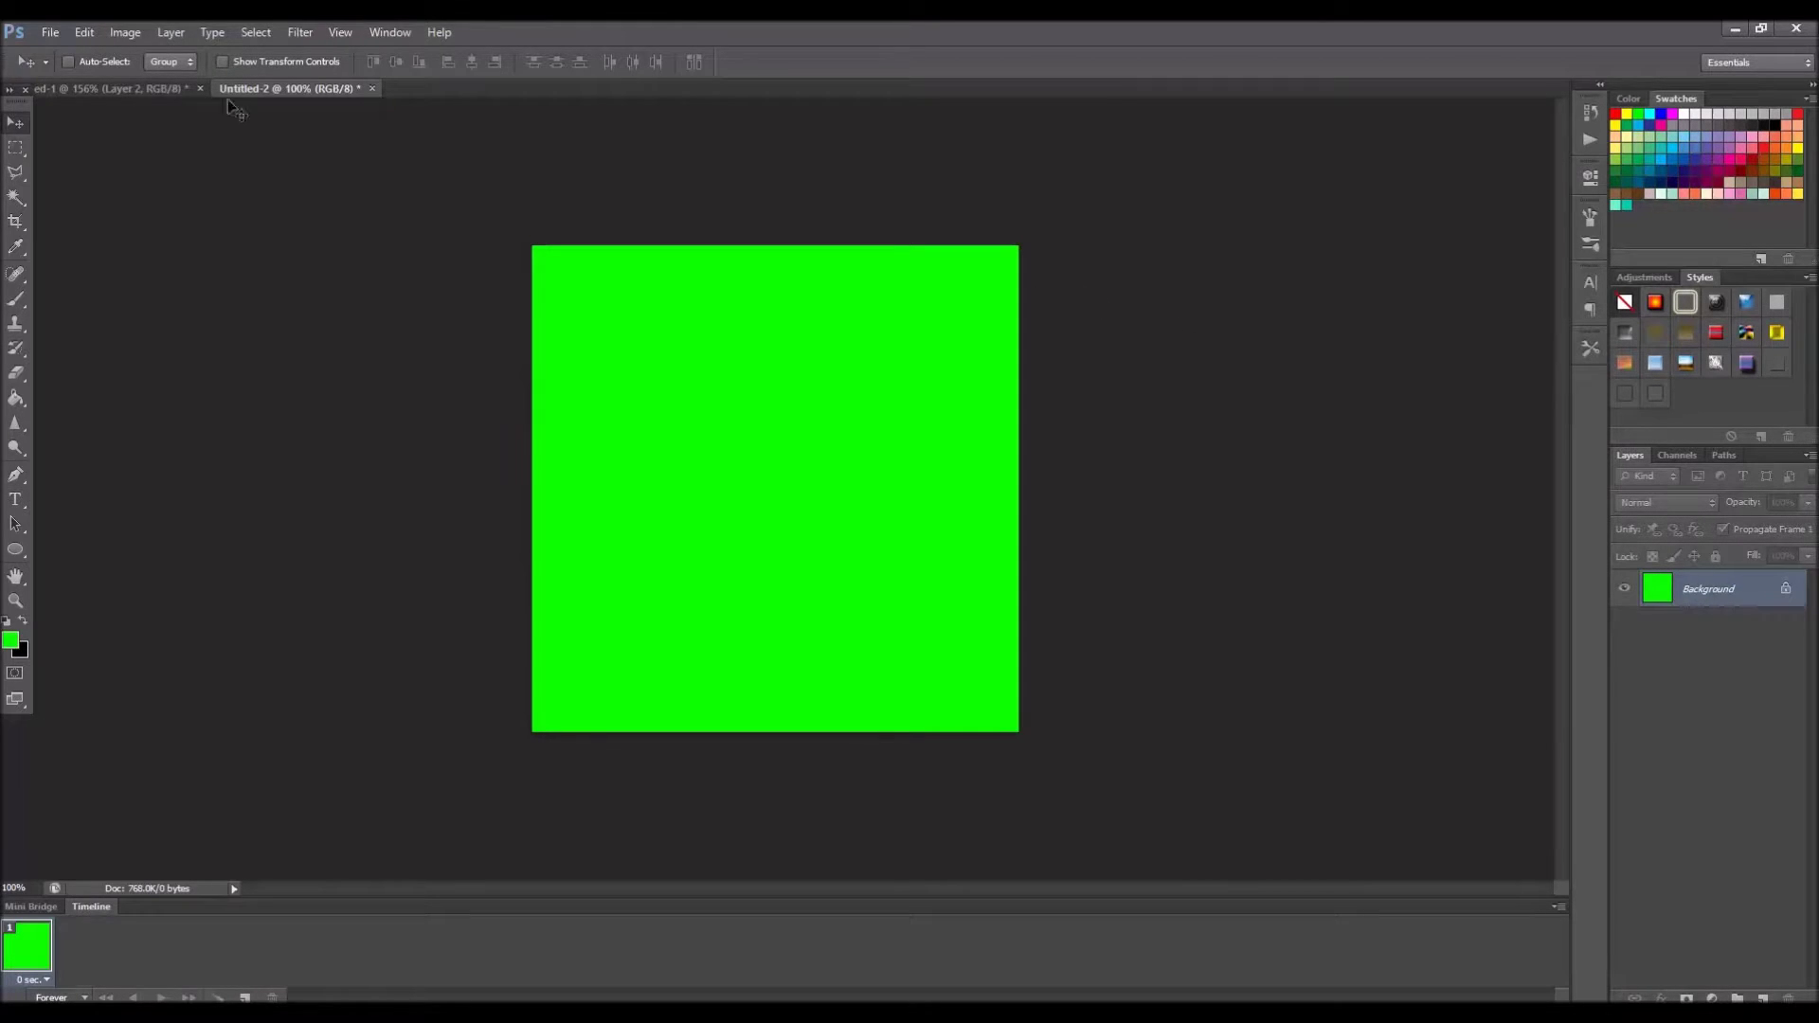
Copy the feather tile on Layer 2 into the new document and align it to the canvas's upper-left corner.
click(162, 88)
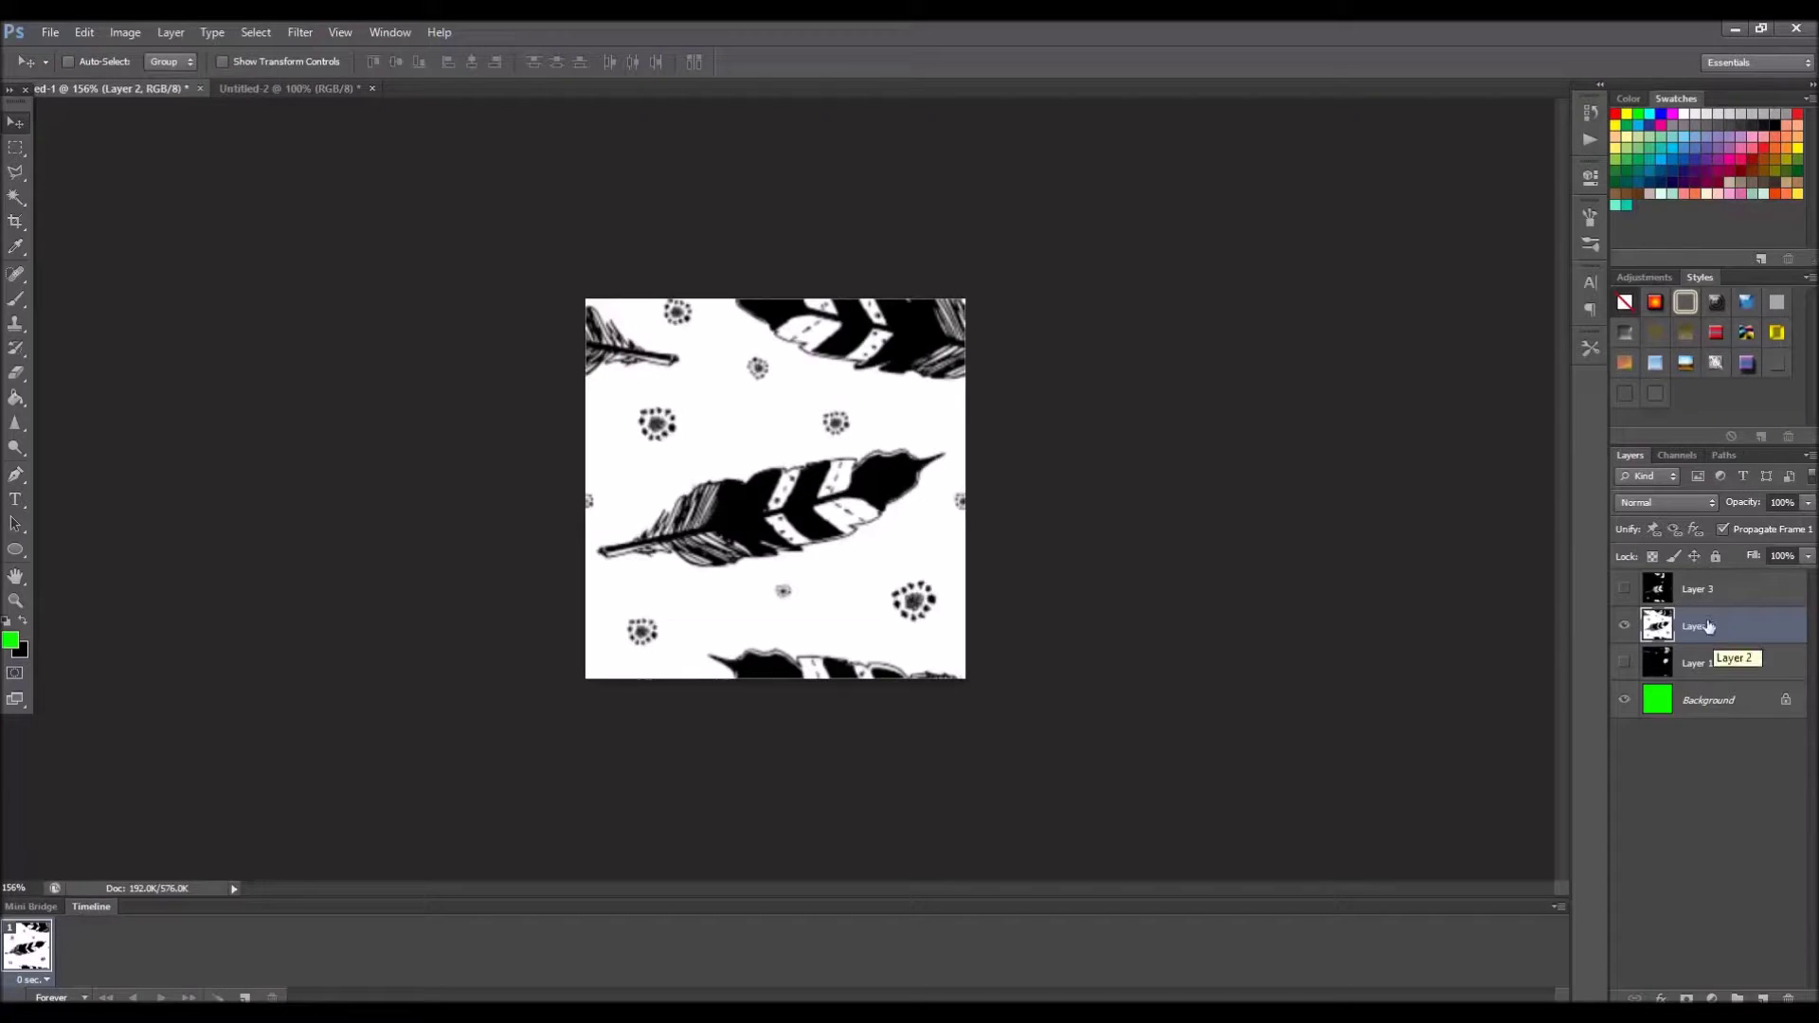
drag(801, 458, 747, 389)
drag(766, 473, 686, 428)
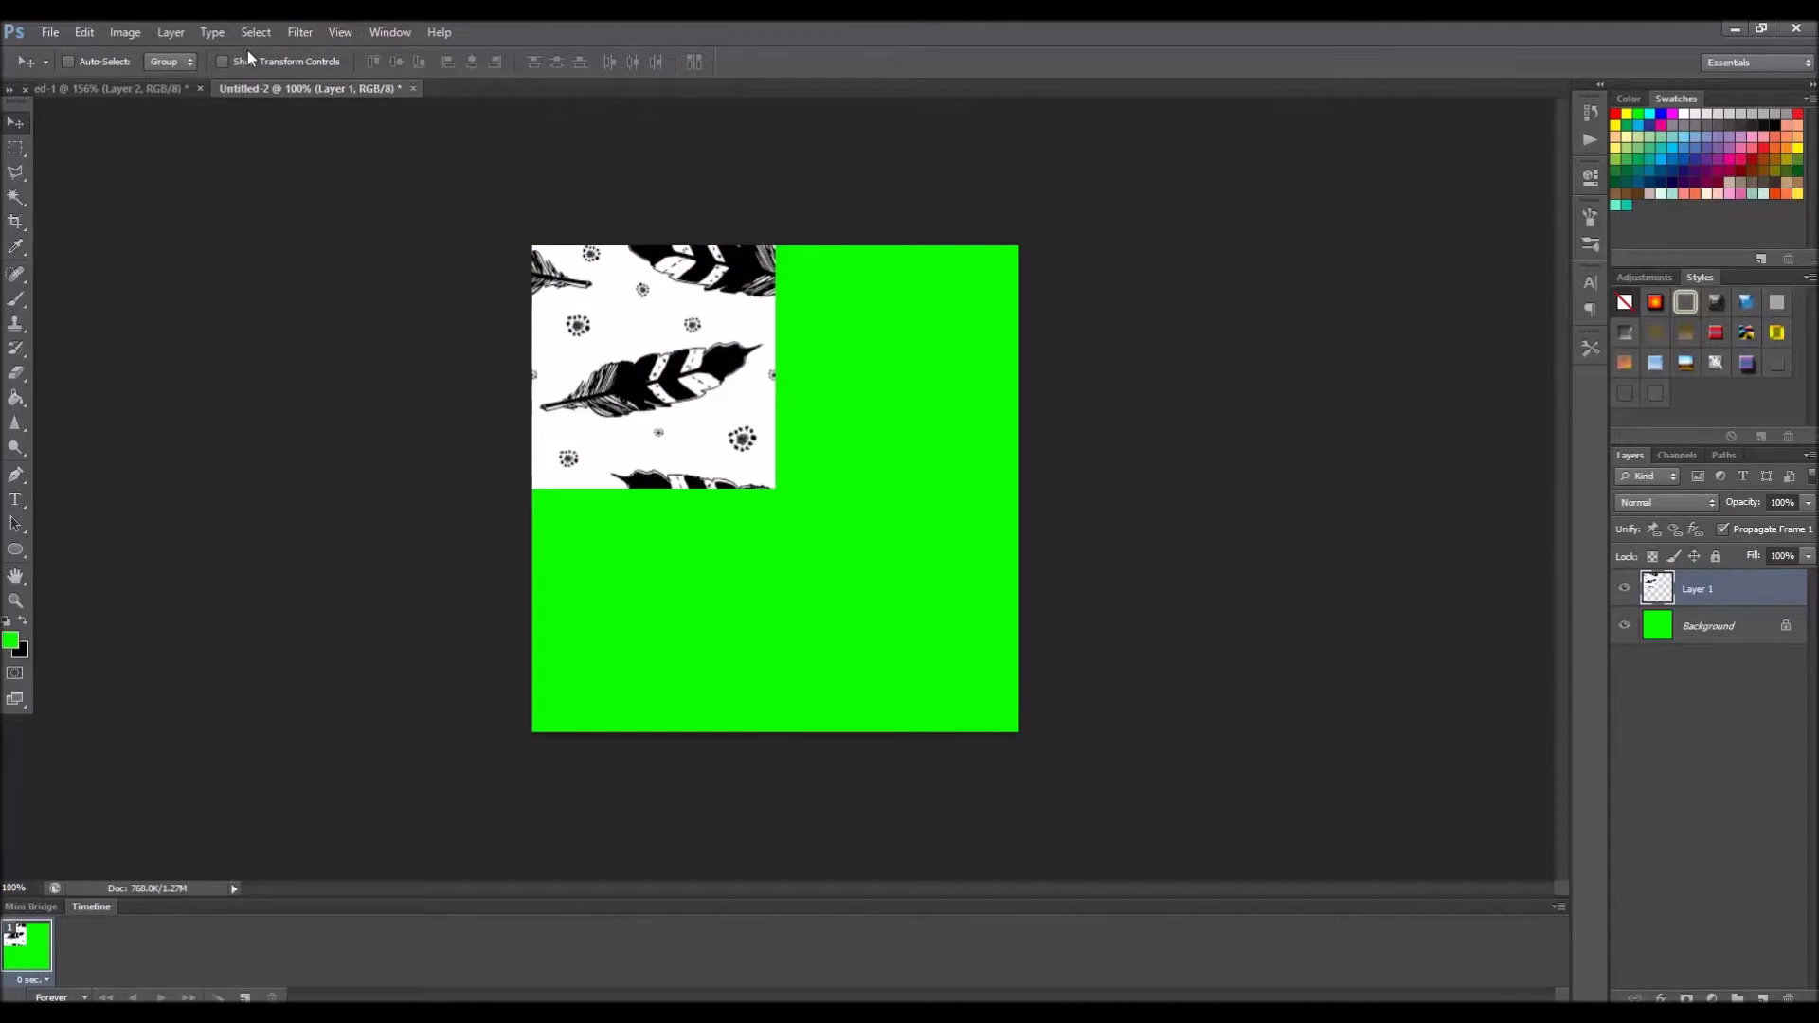
Check the Snap and Snap To settings.
click(337, 38)
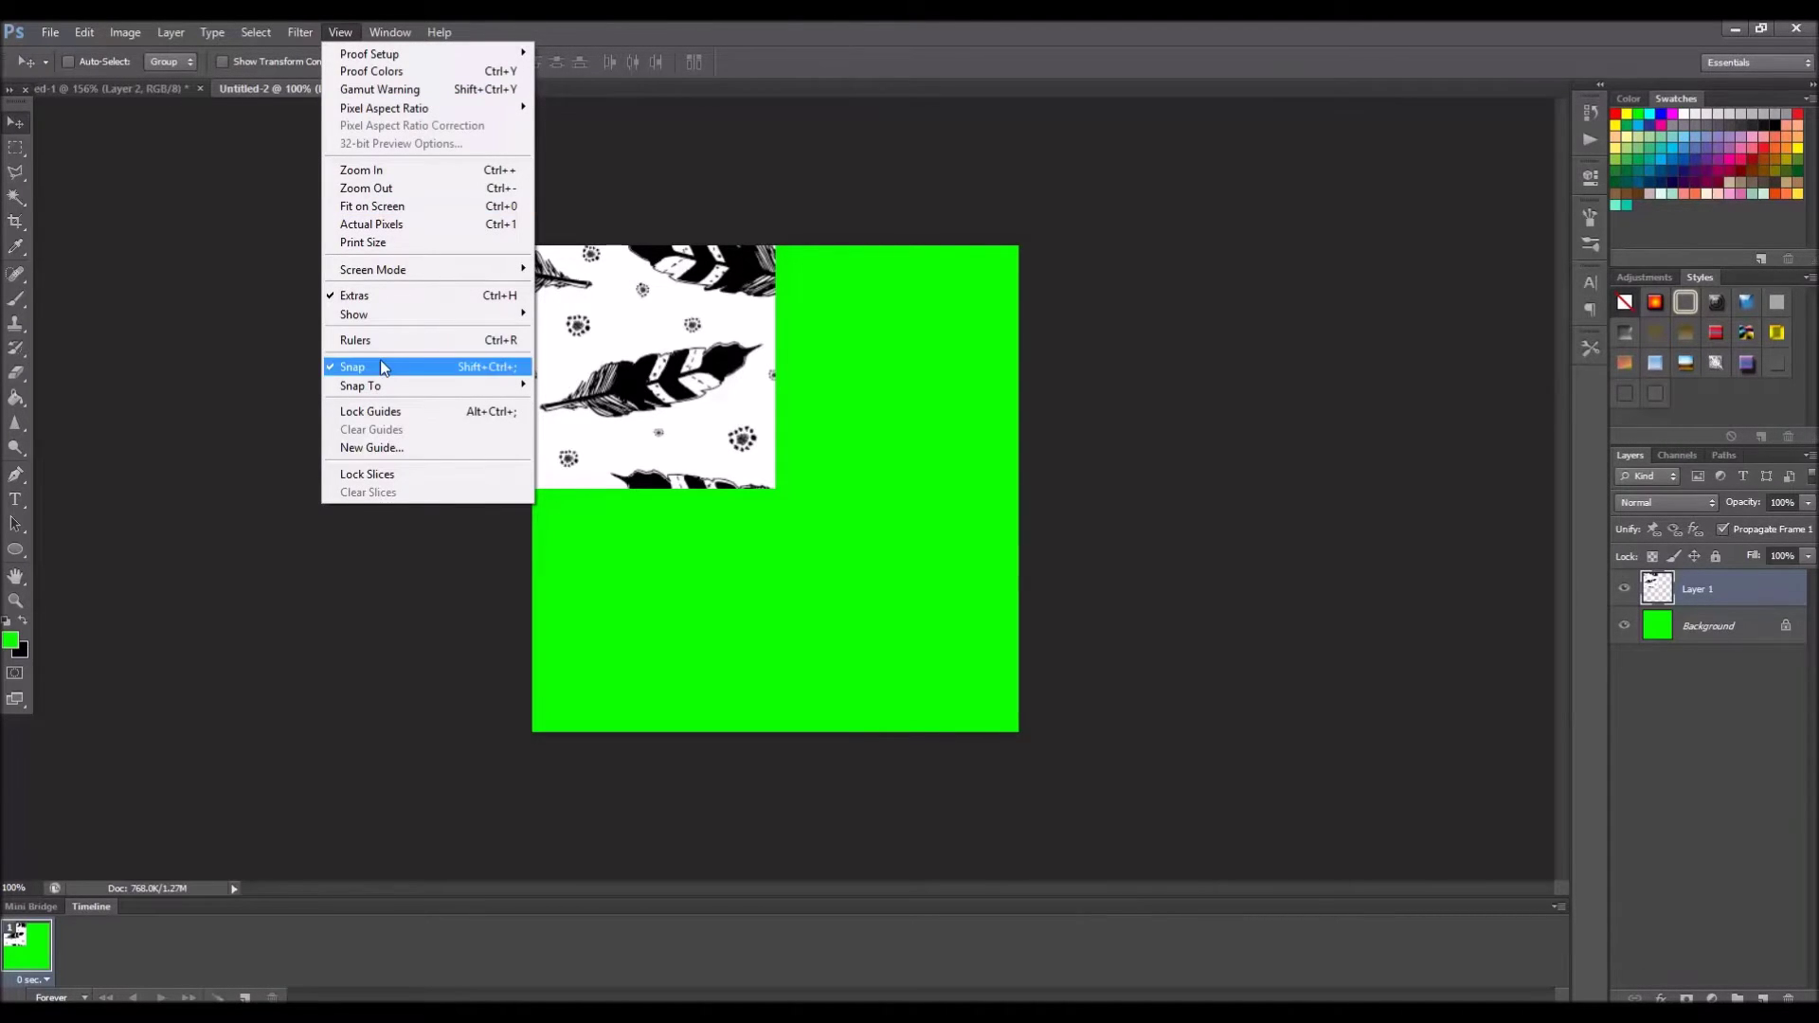
mouse_move(378, 383)
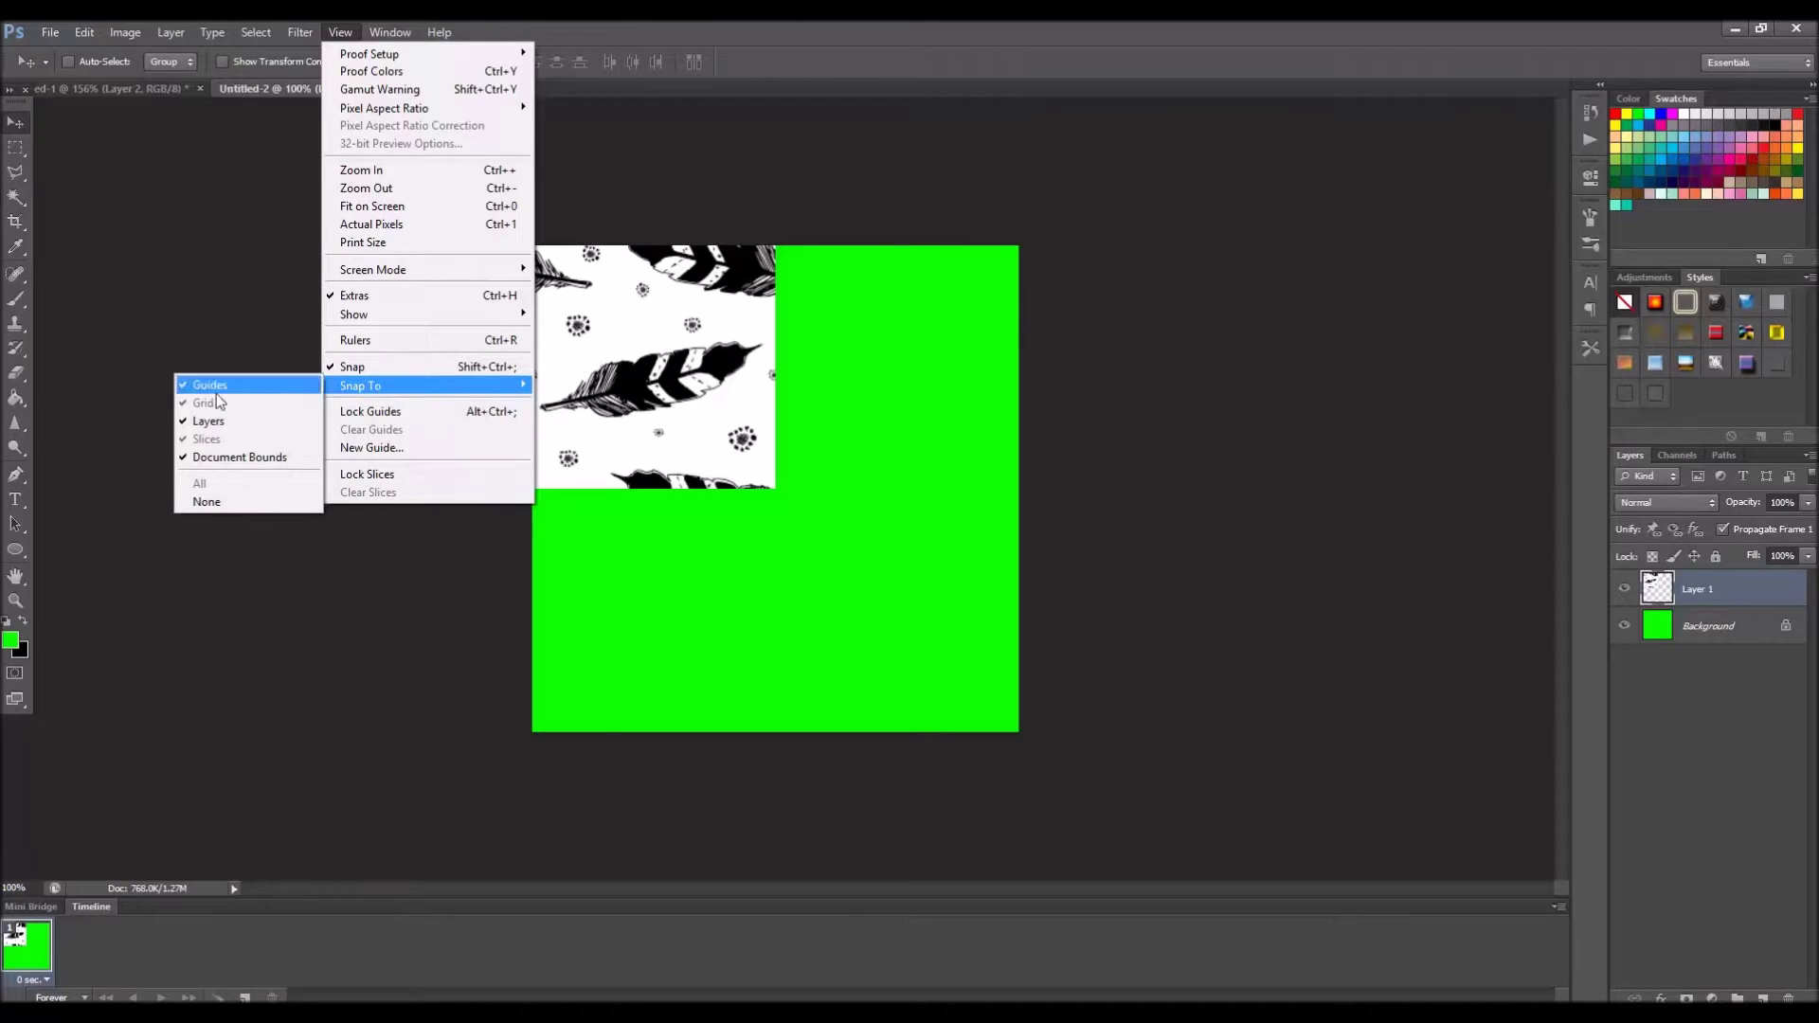
click(201, 492)
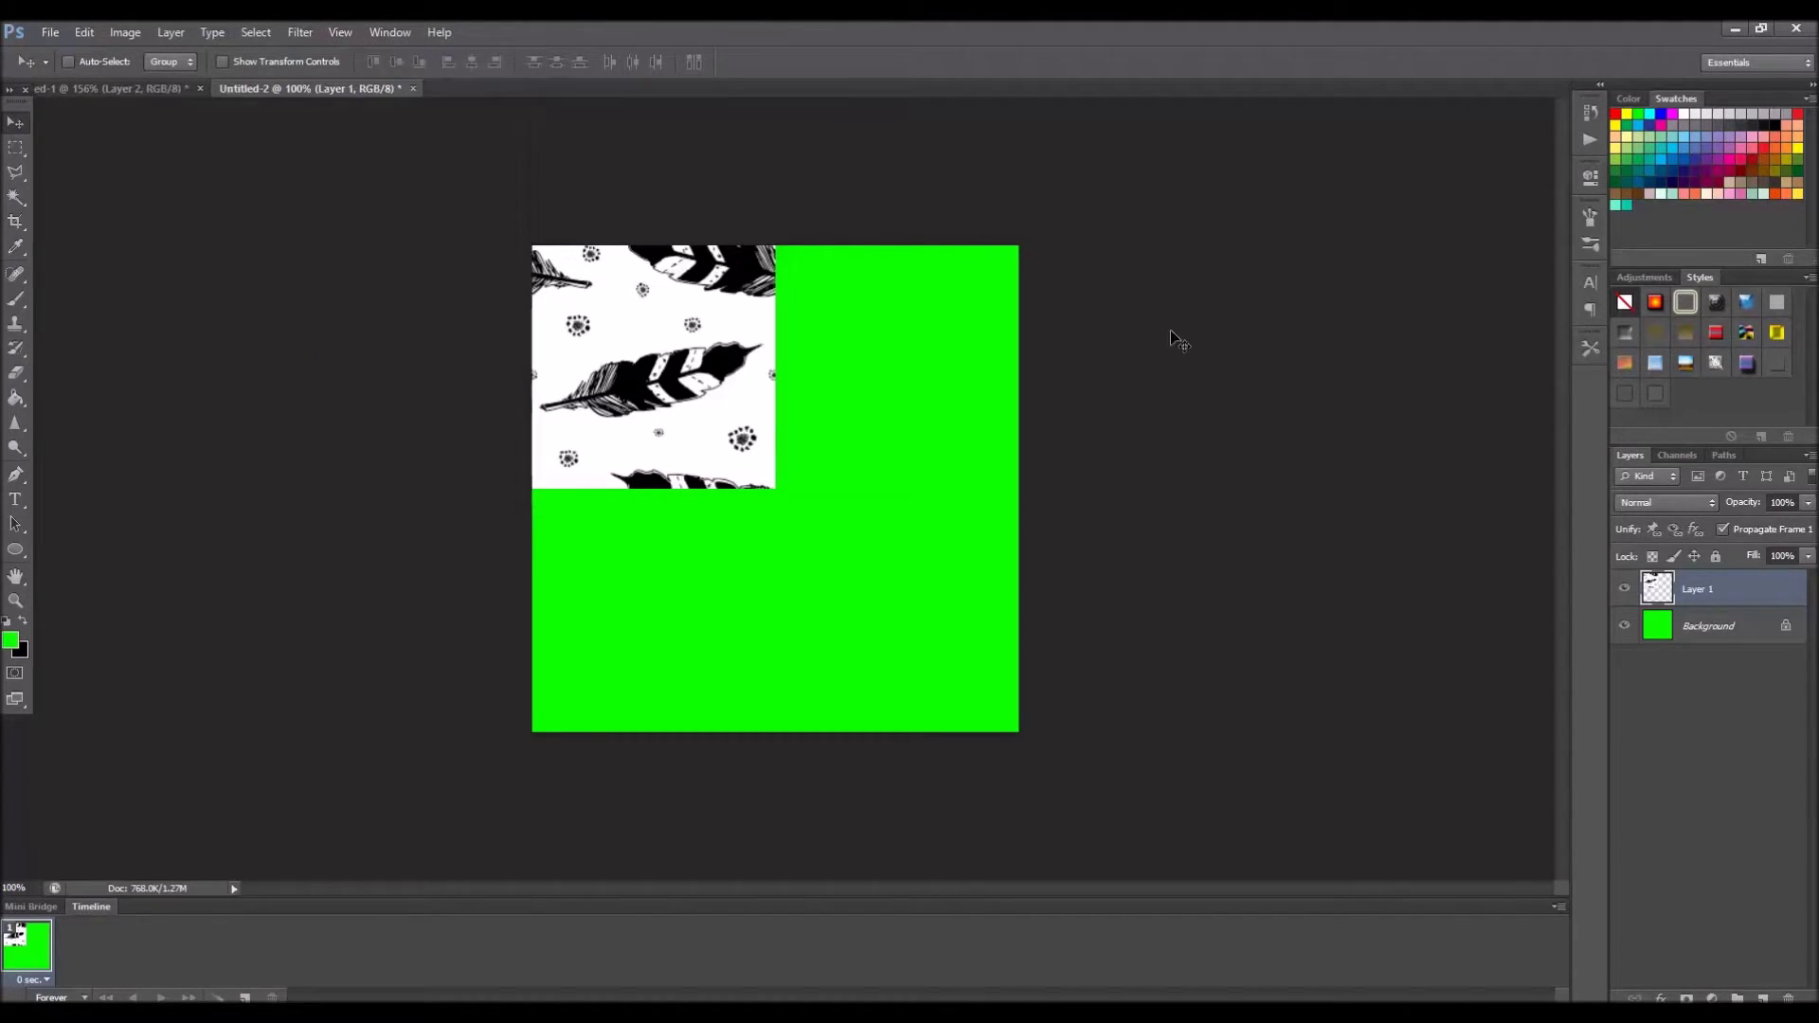
Duplicate the feather tile layer and place the copy beside the original in the canvas's upper-right quarter.
mouse_move(655, 330)
mouse_down()
mouse_move(675, 331)
mouse_move(654, 330)
mouse_up()
key(ctrl+j)
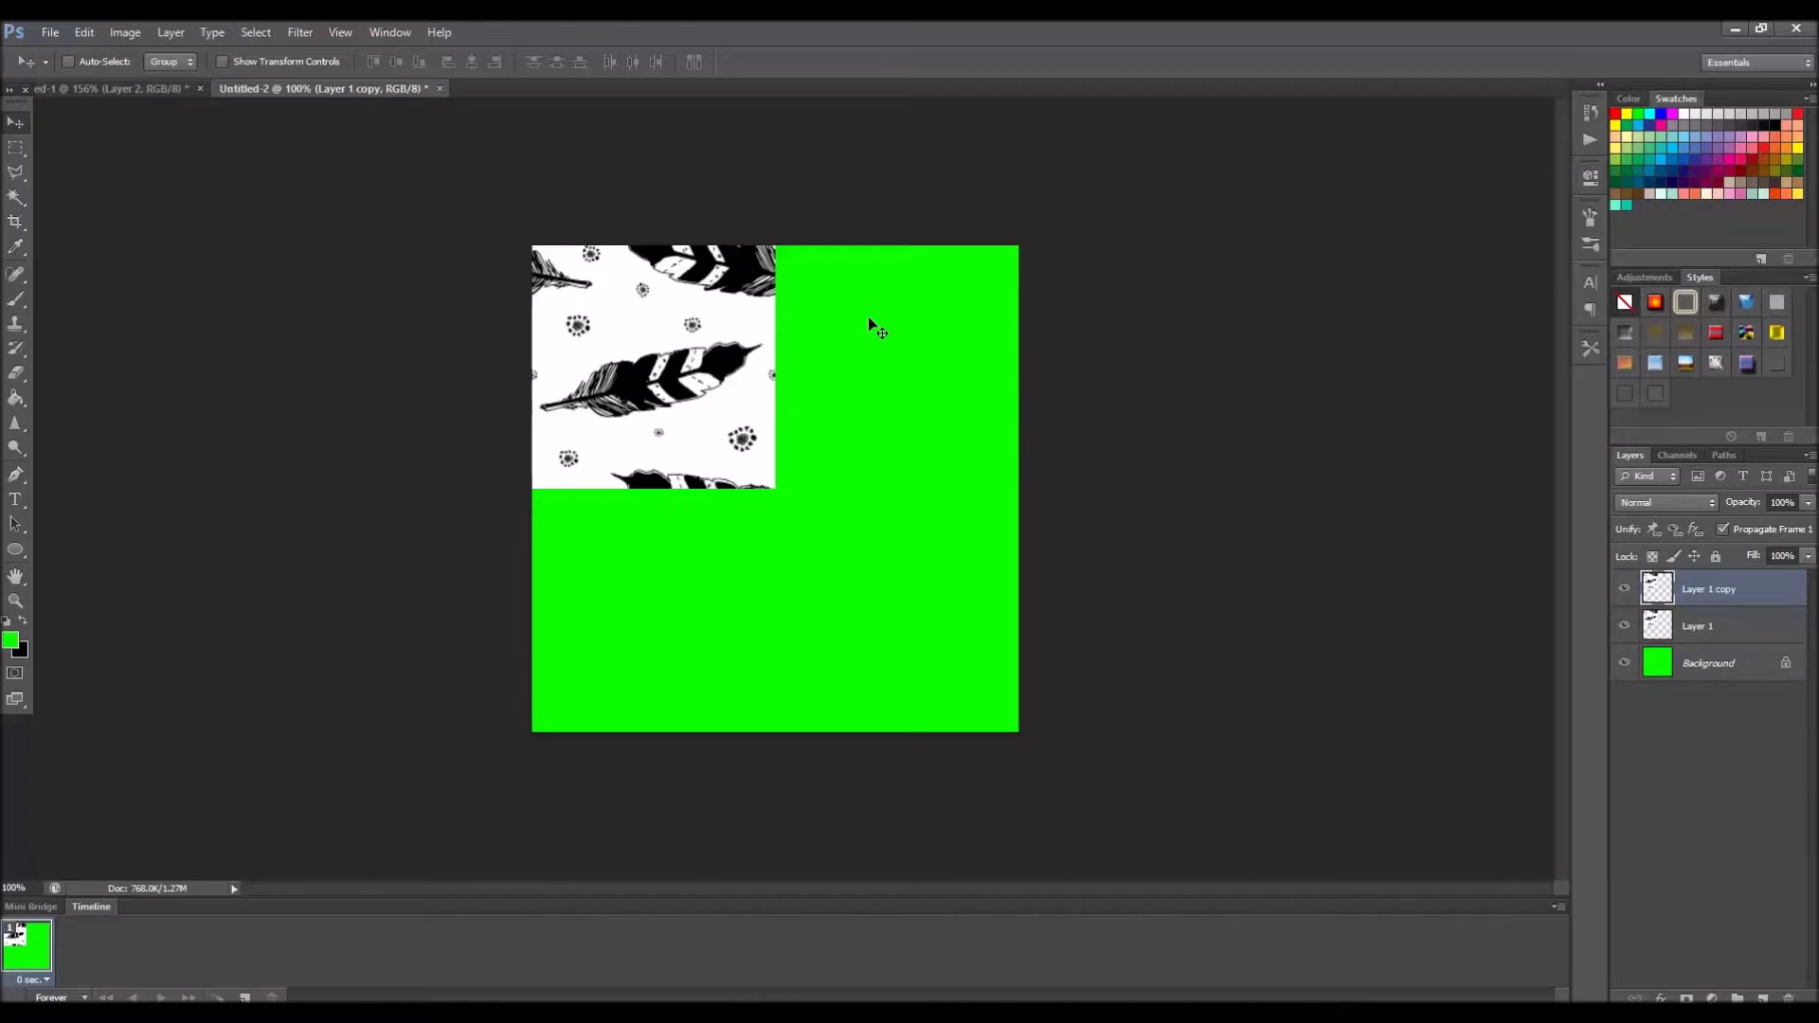
drag(729, 382, 972, 380)
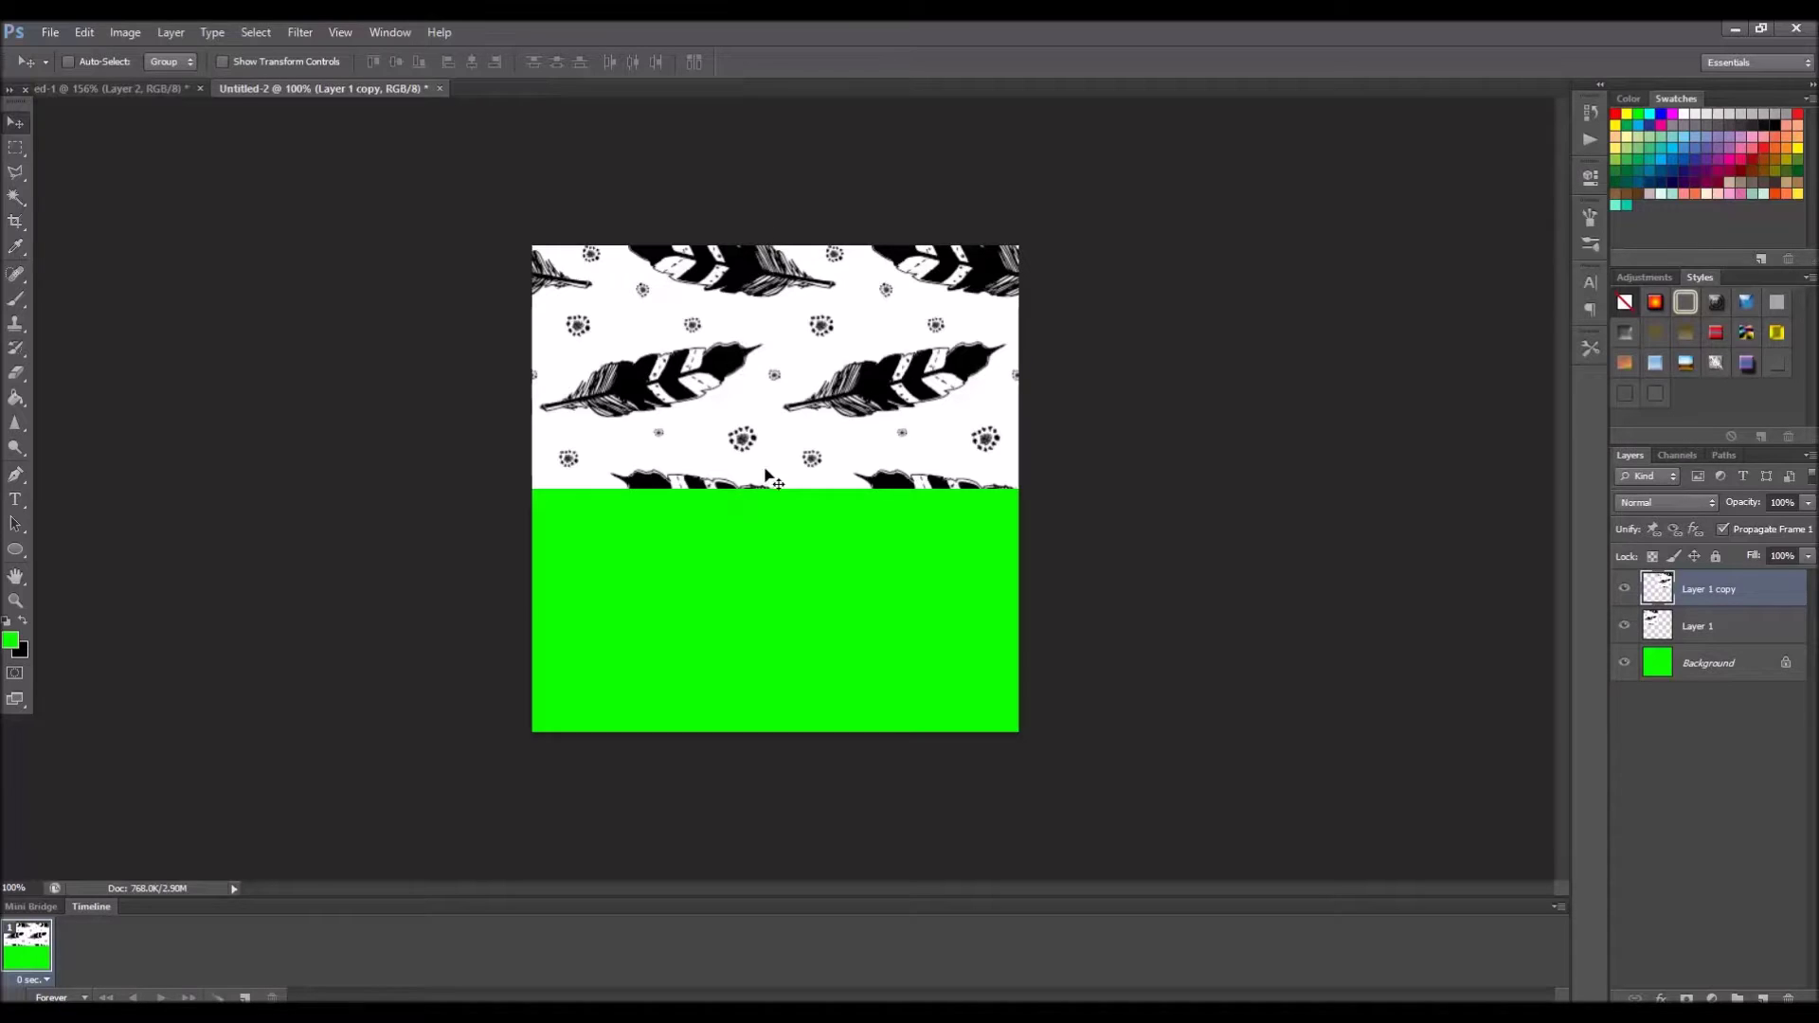
Review the available resampling methods in the feather tile document's Image Size settings without applying a change.
click(119, 88)
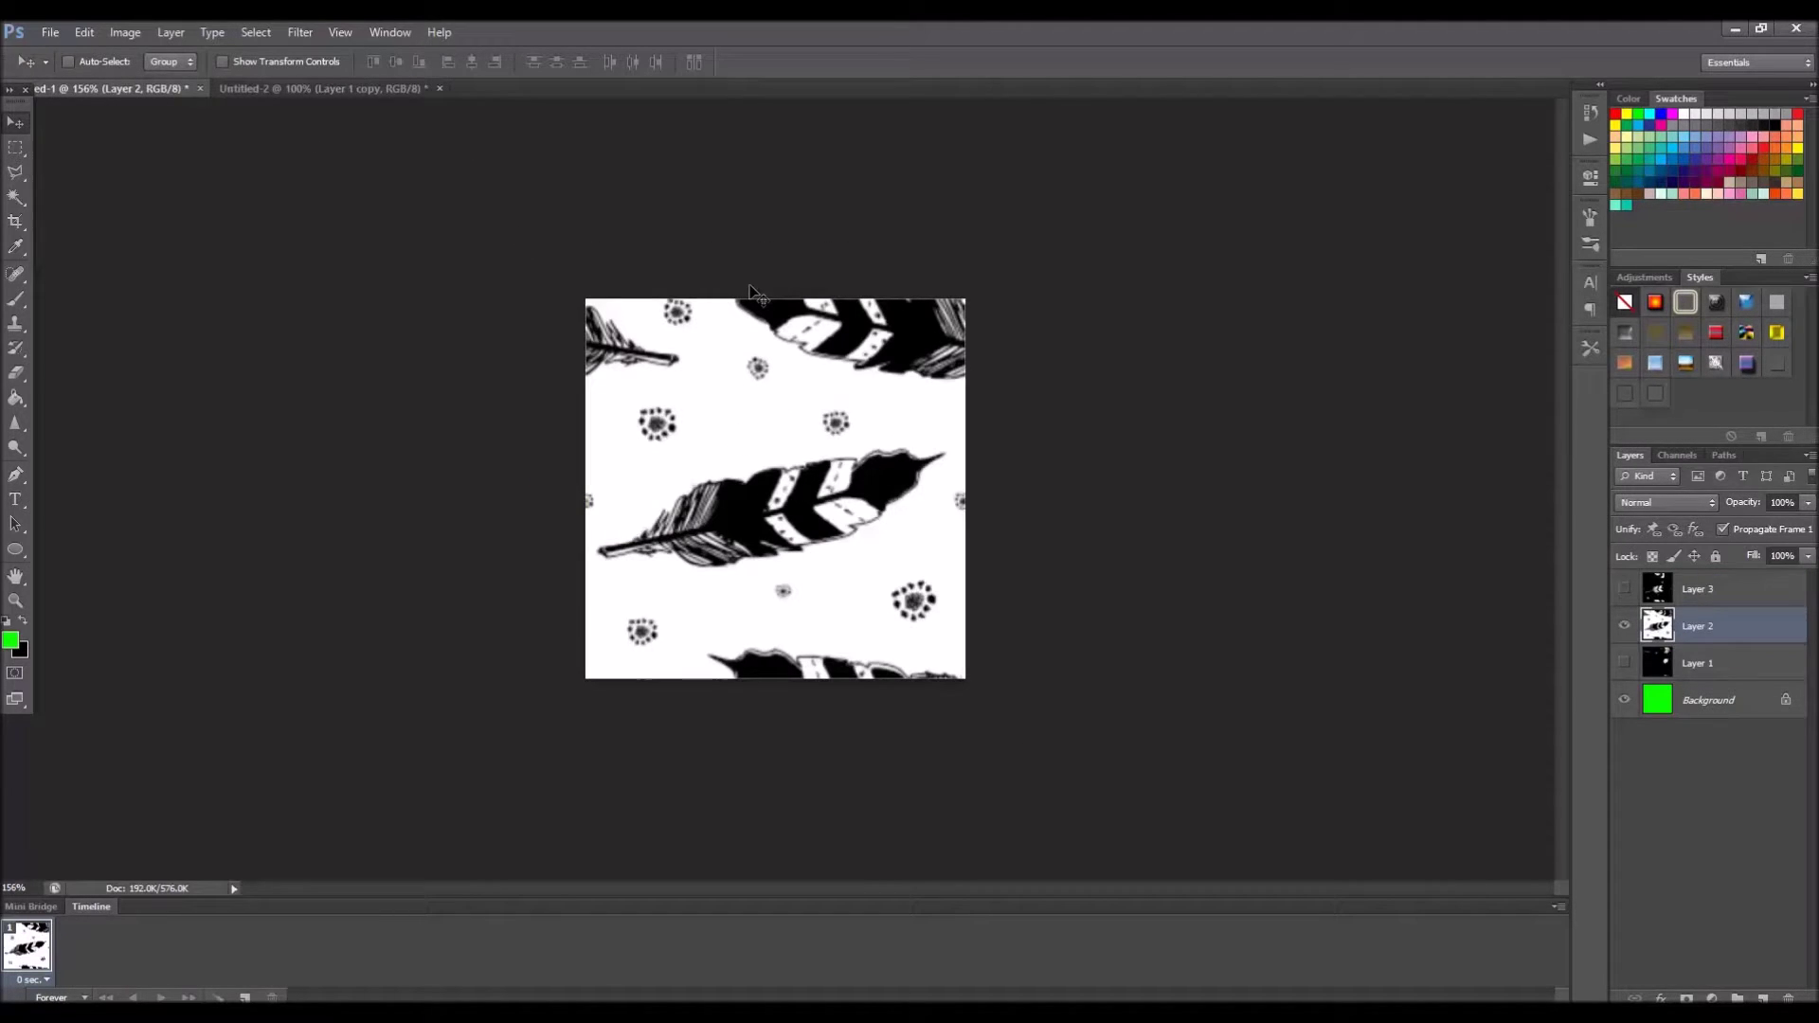
key(ctrl+alt+i)
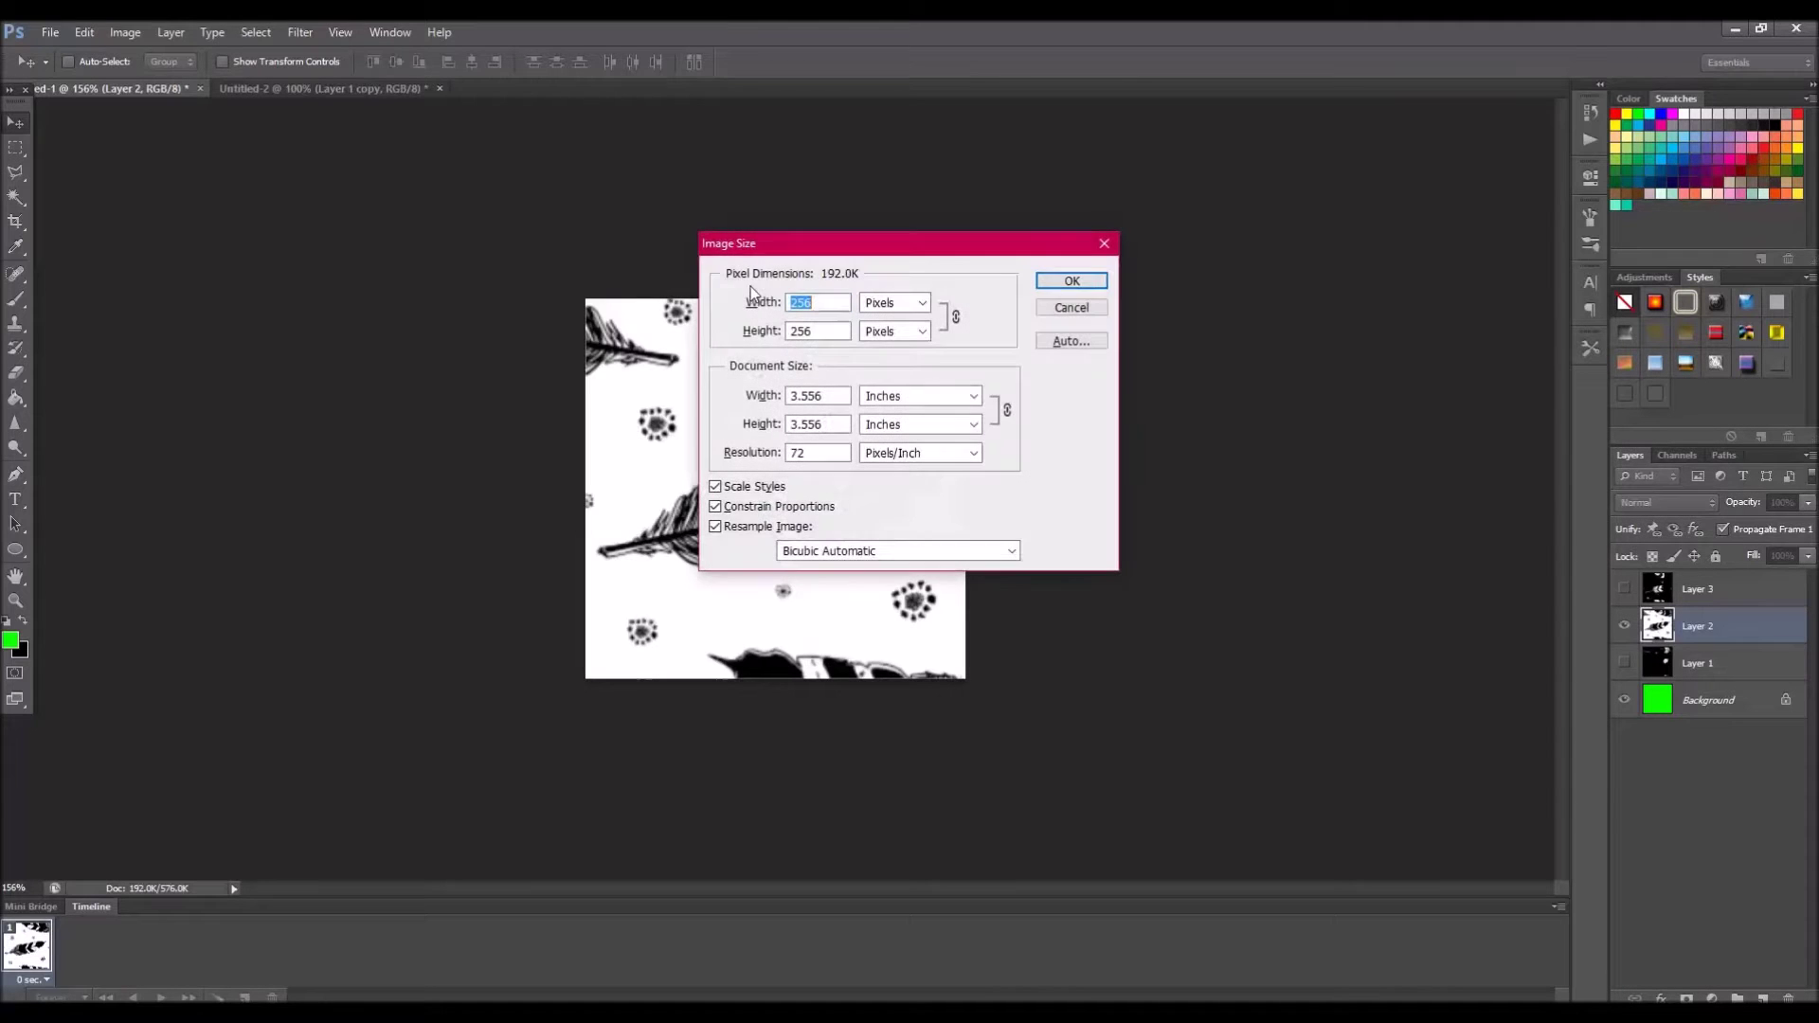
click(878, 555)
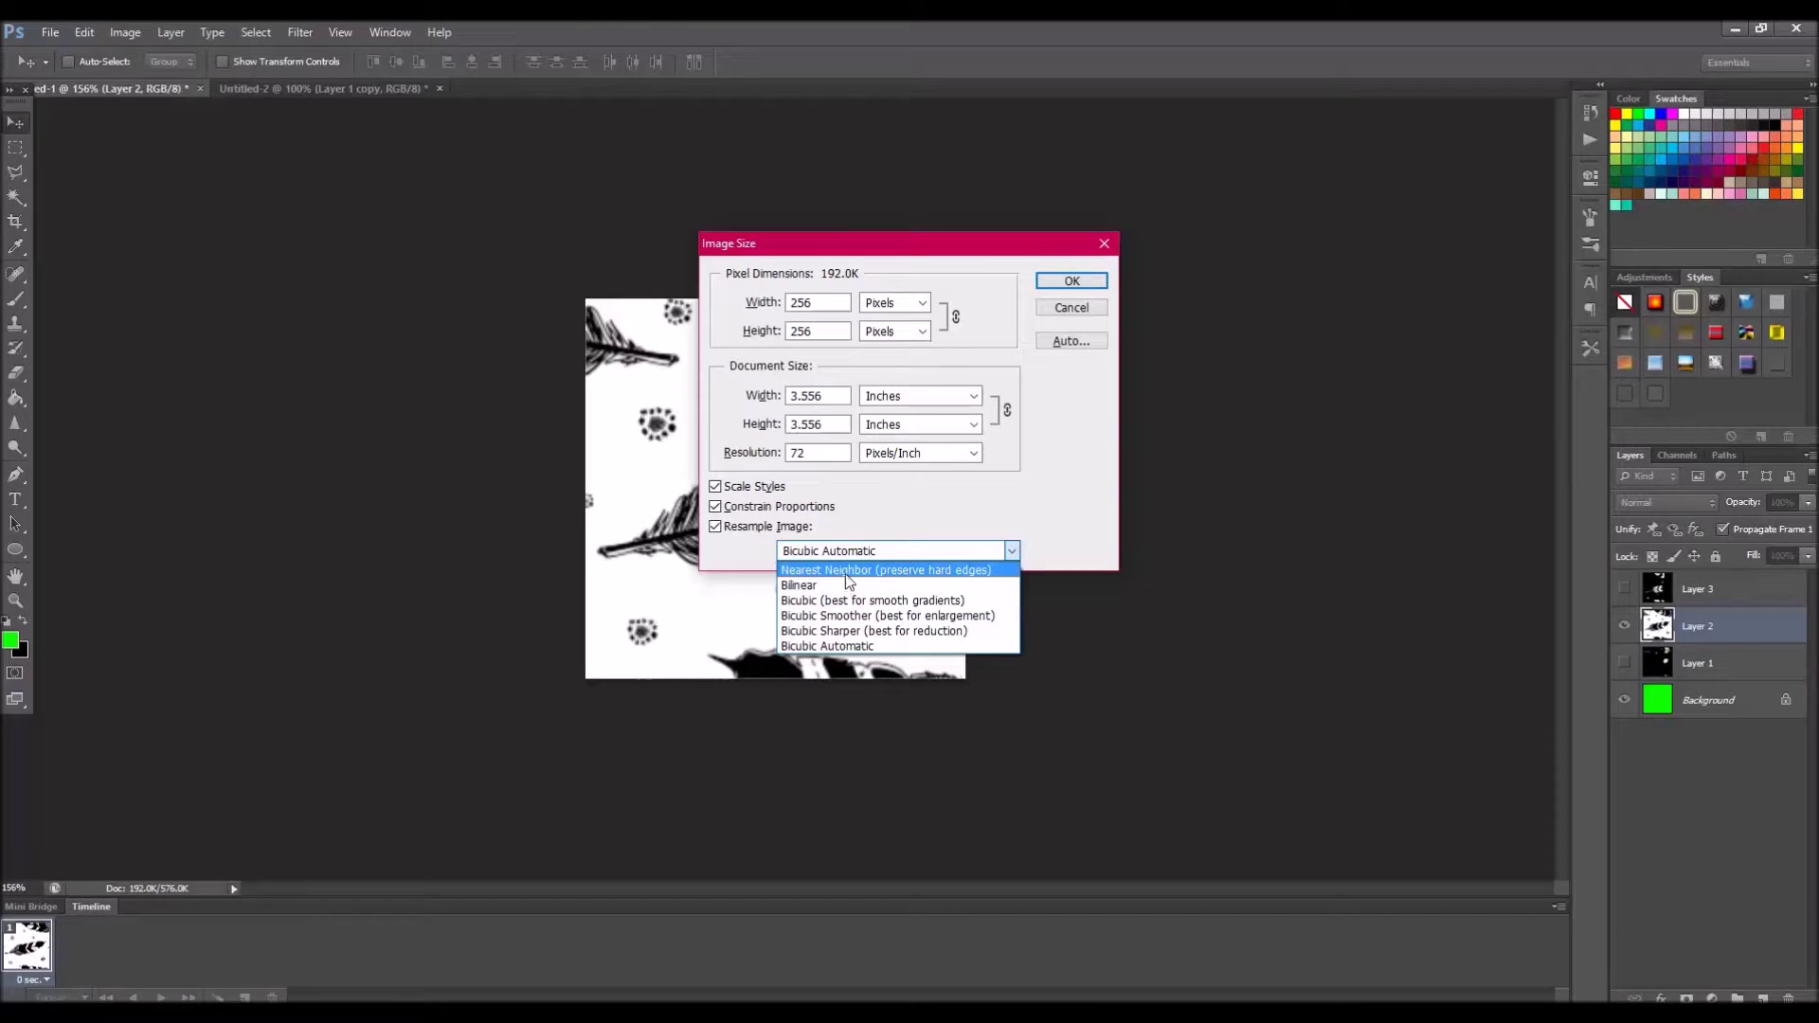
click(1063, 311)
click(1063, 309)
Examine the feather artwork up close in the Untitled-2 document and in the original tile document.
click(276, 88)
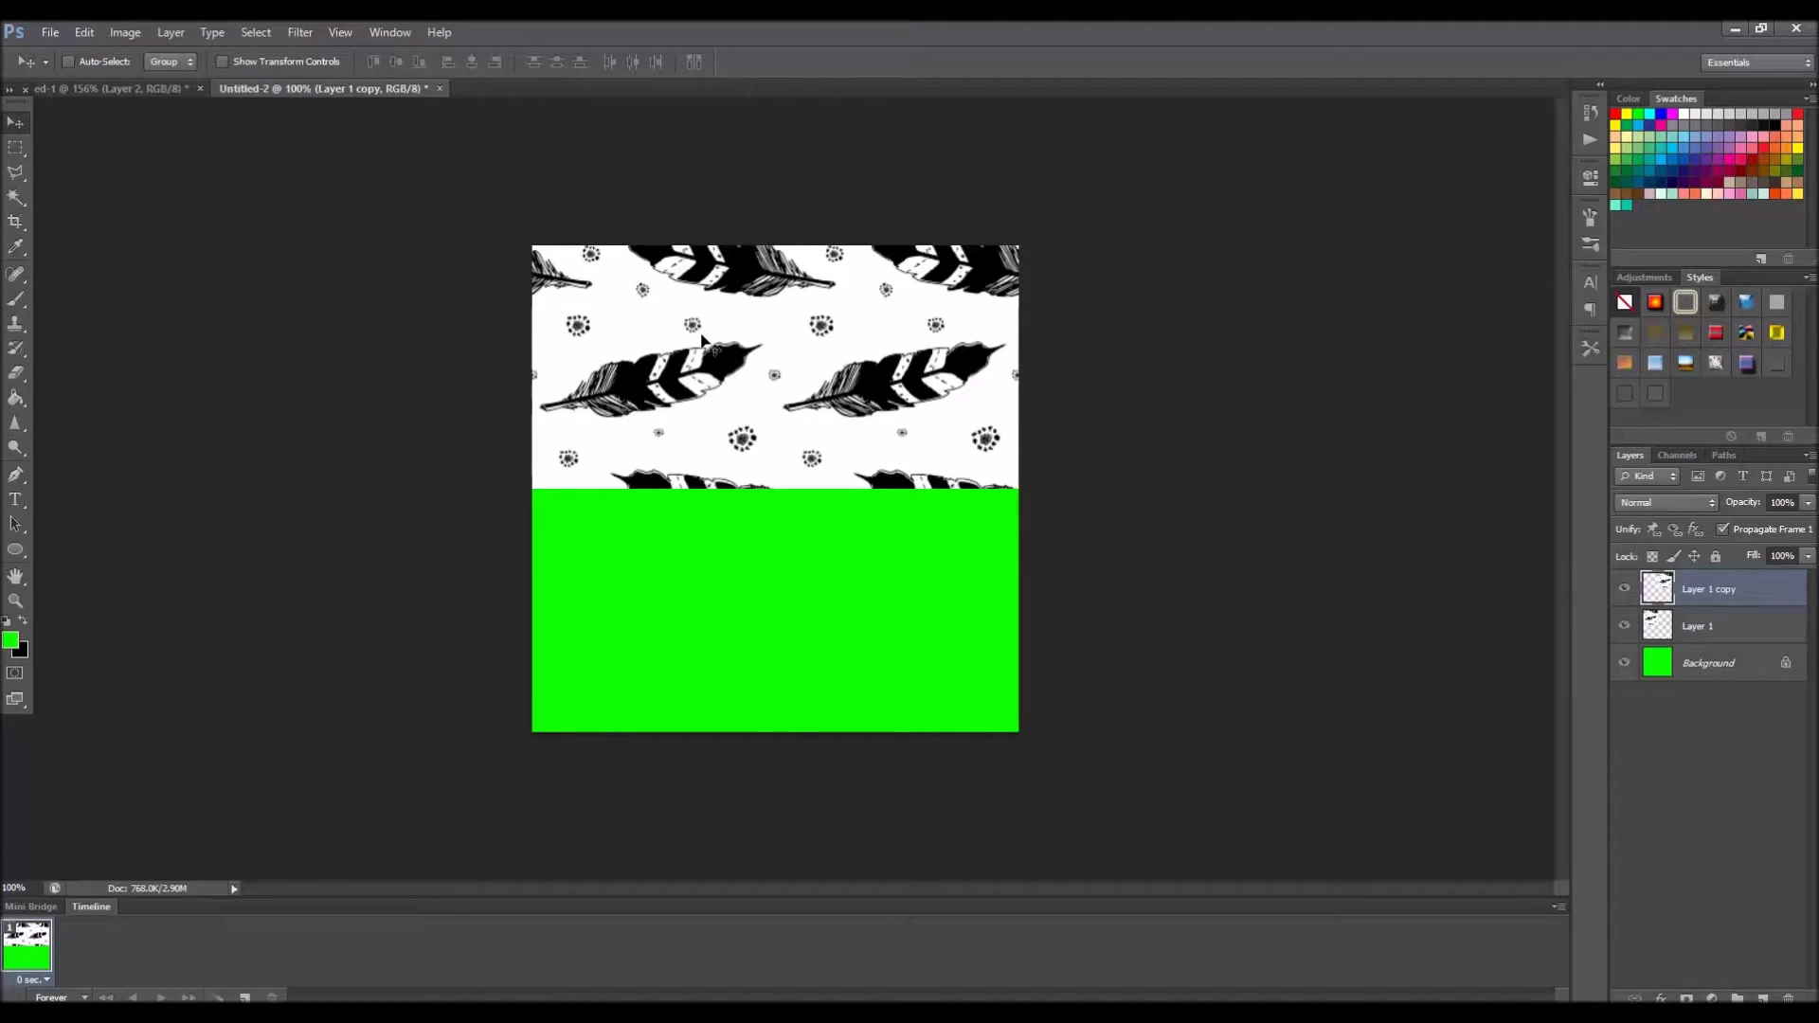
scroll(573, 276, up, 3)
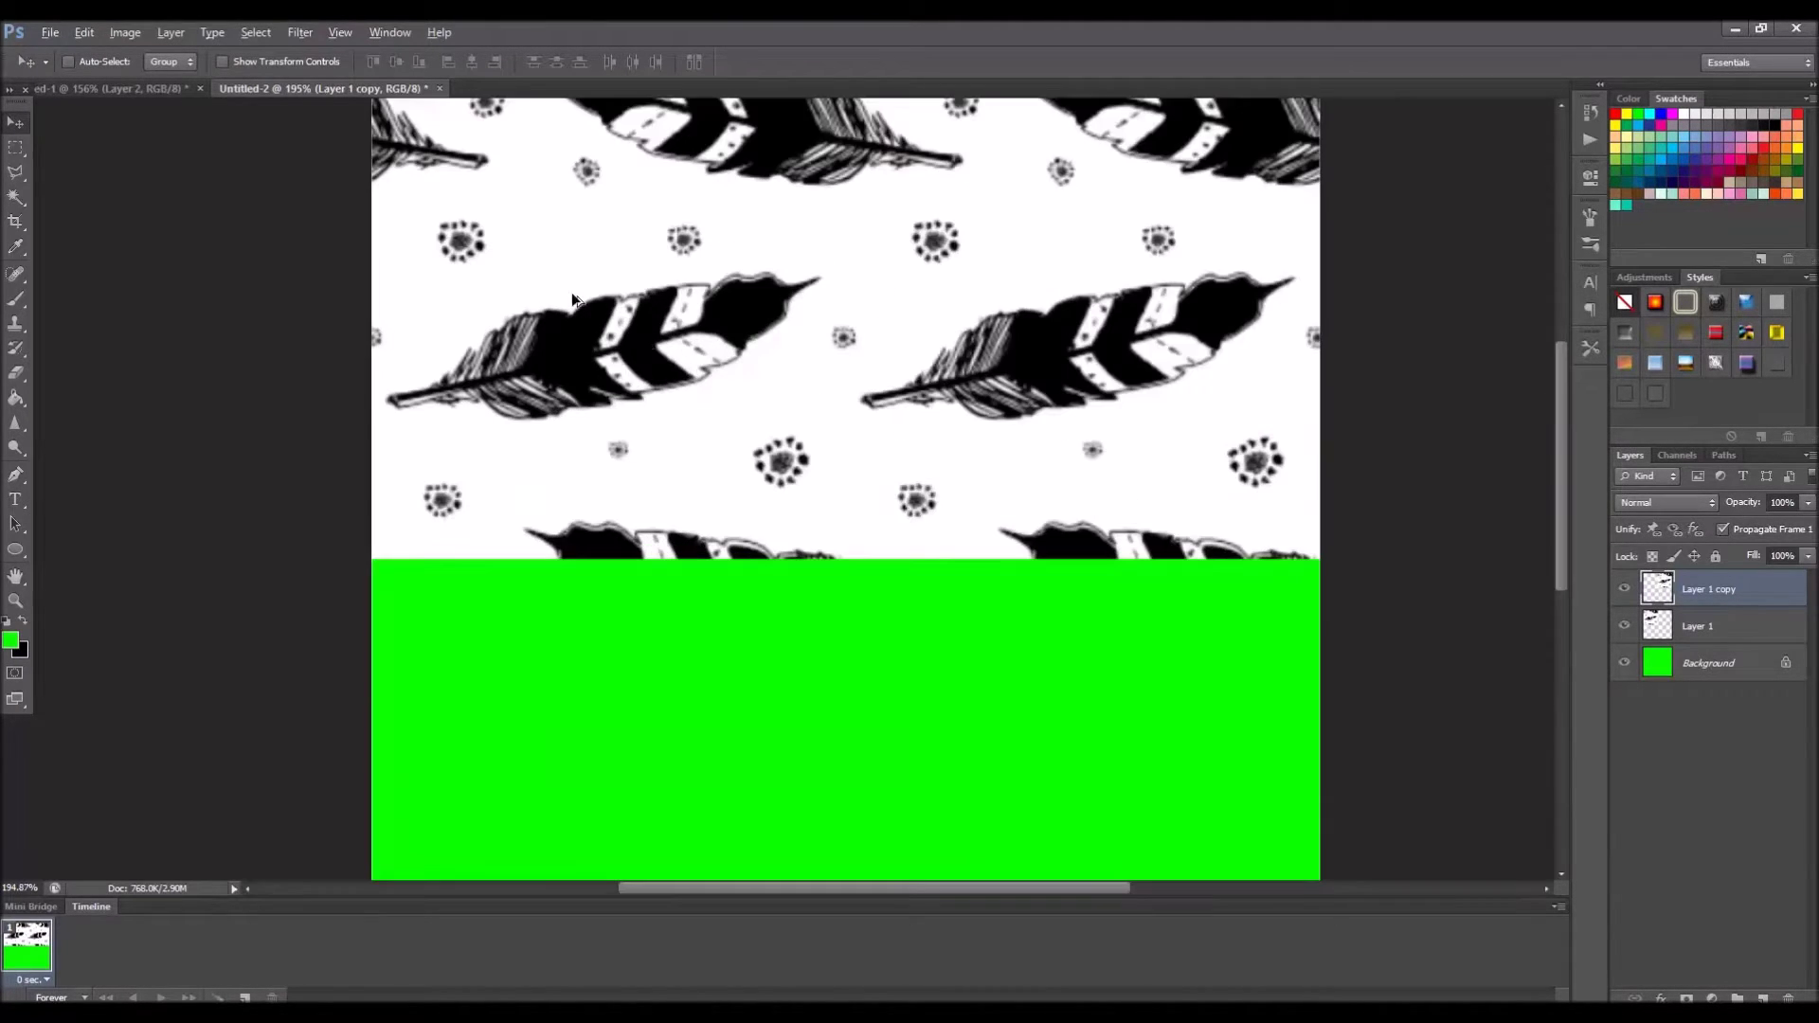
scroll(892, 388, up, 1)
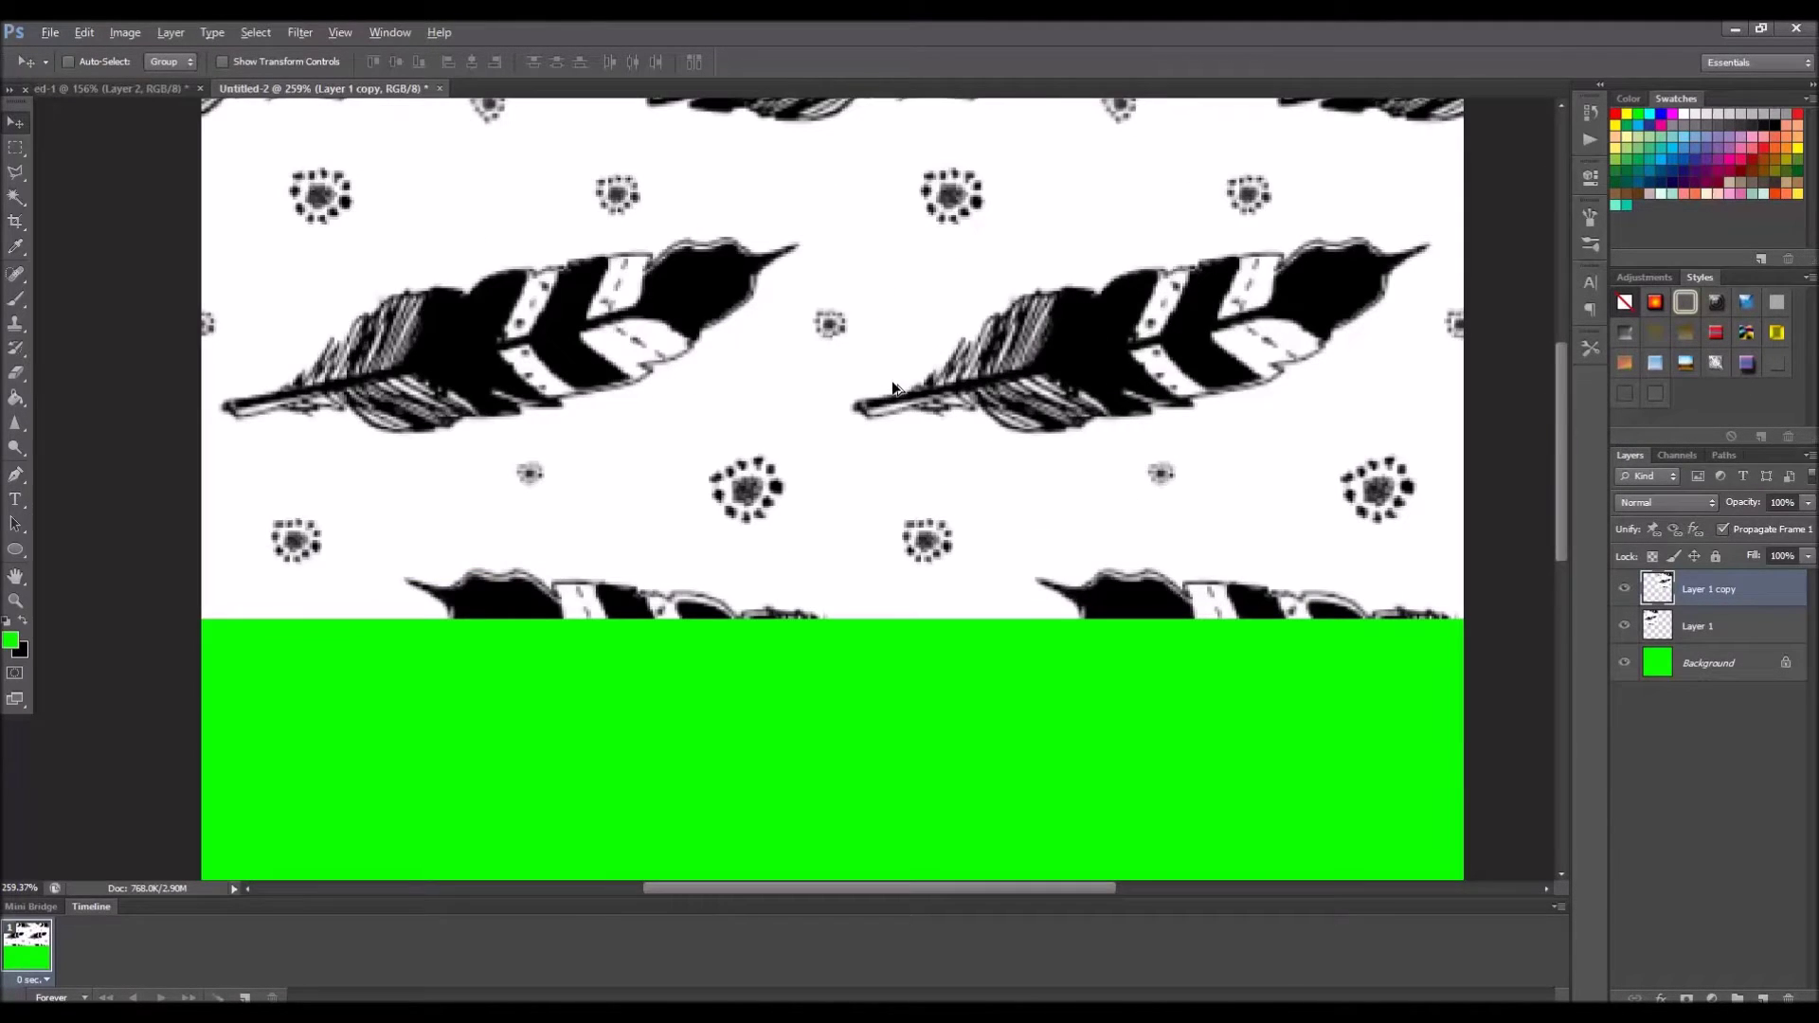
click(146, 89)
scroll(1121, 593, up, 3)
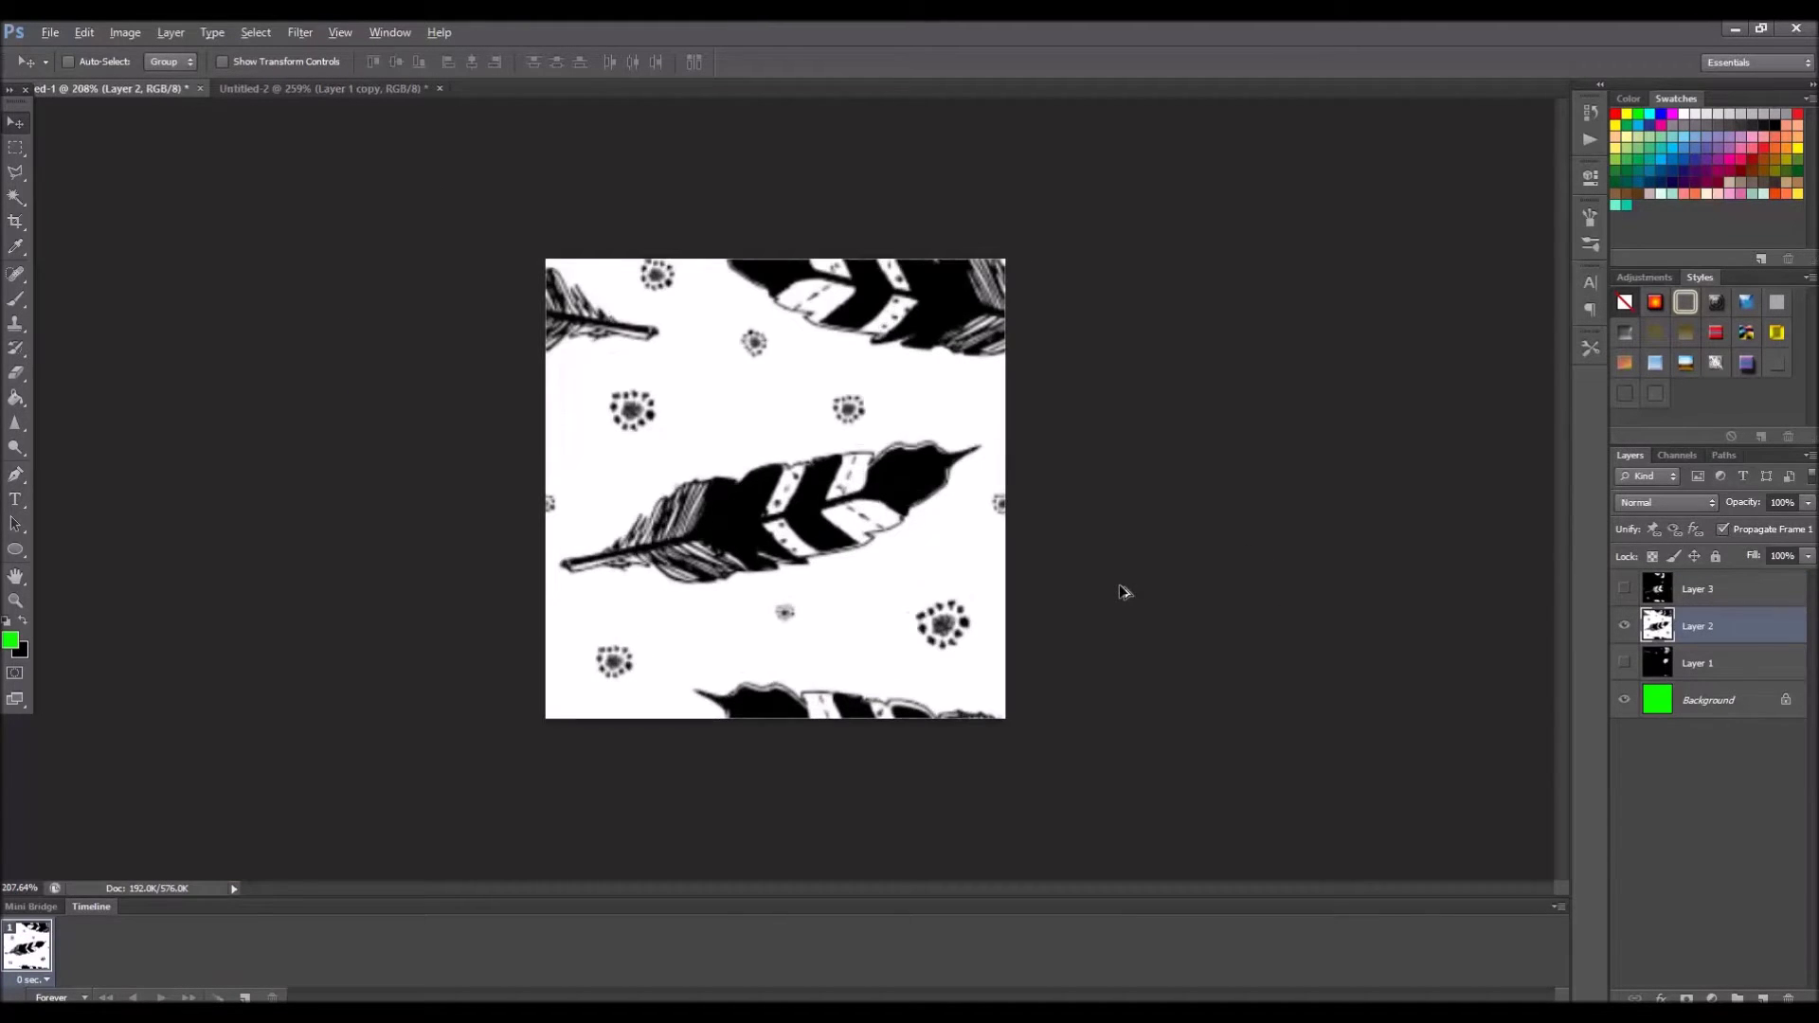
Swap the foreground and background colors, set the foreground to white (ffffff) and activate the Brush tool.
click(22, 620)
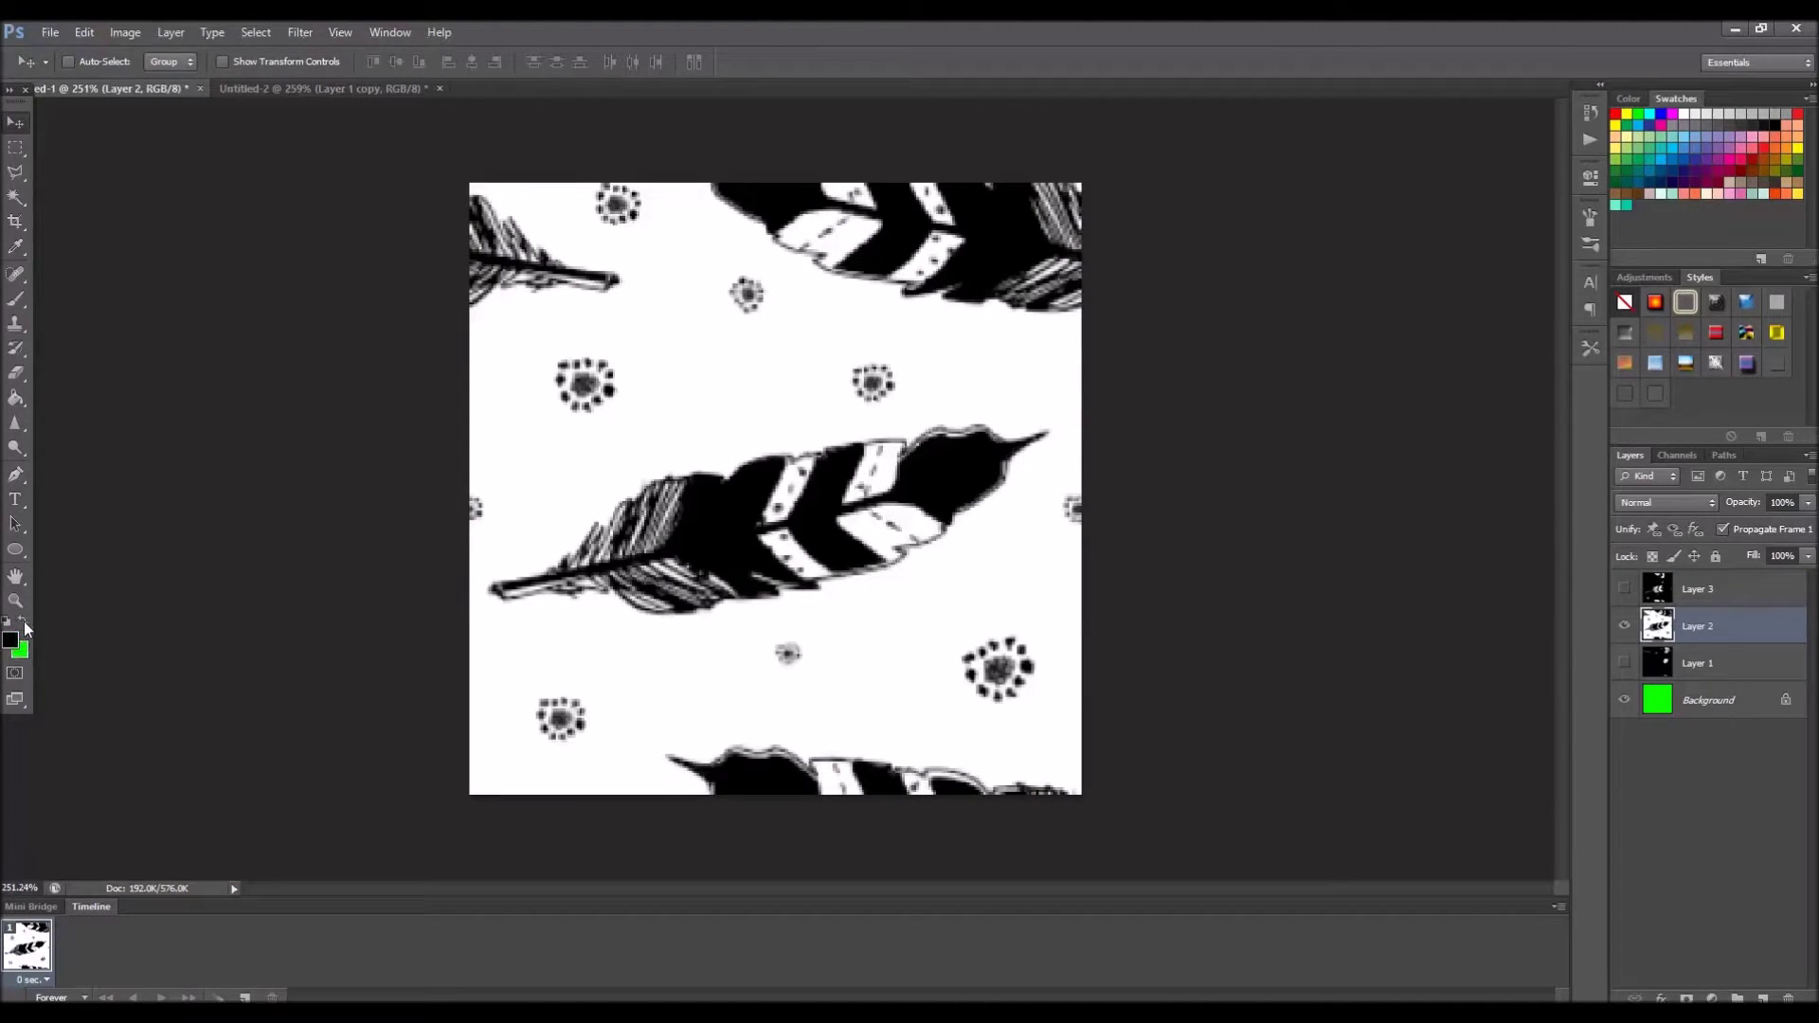
click(11, 641)
drag(766, 668, 708, 586)
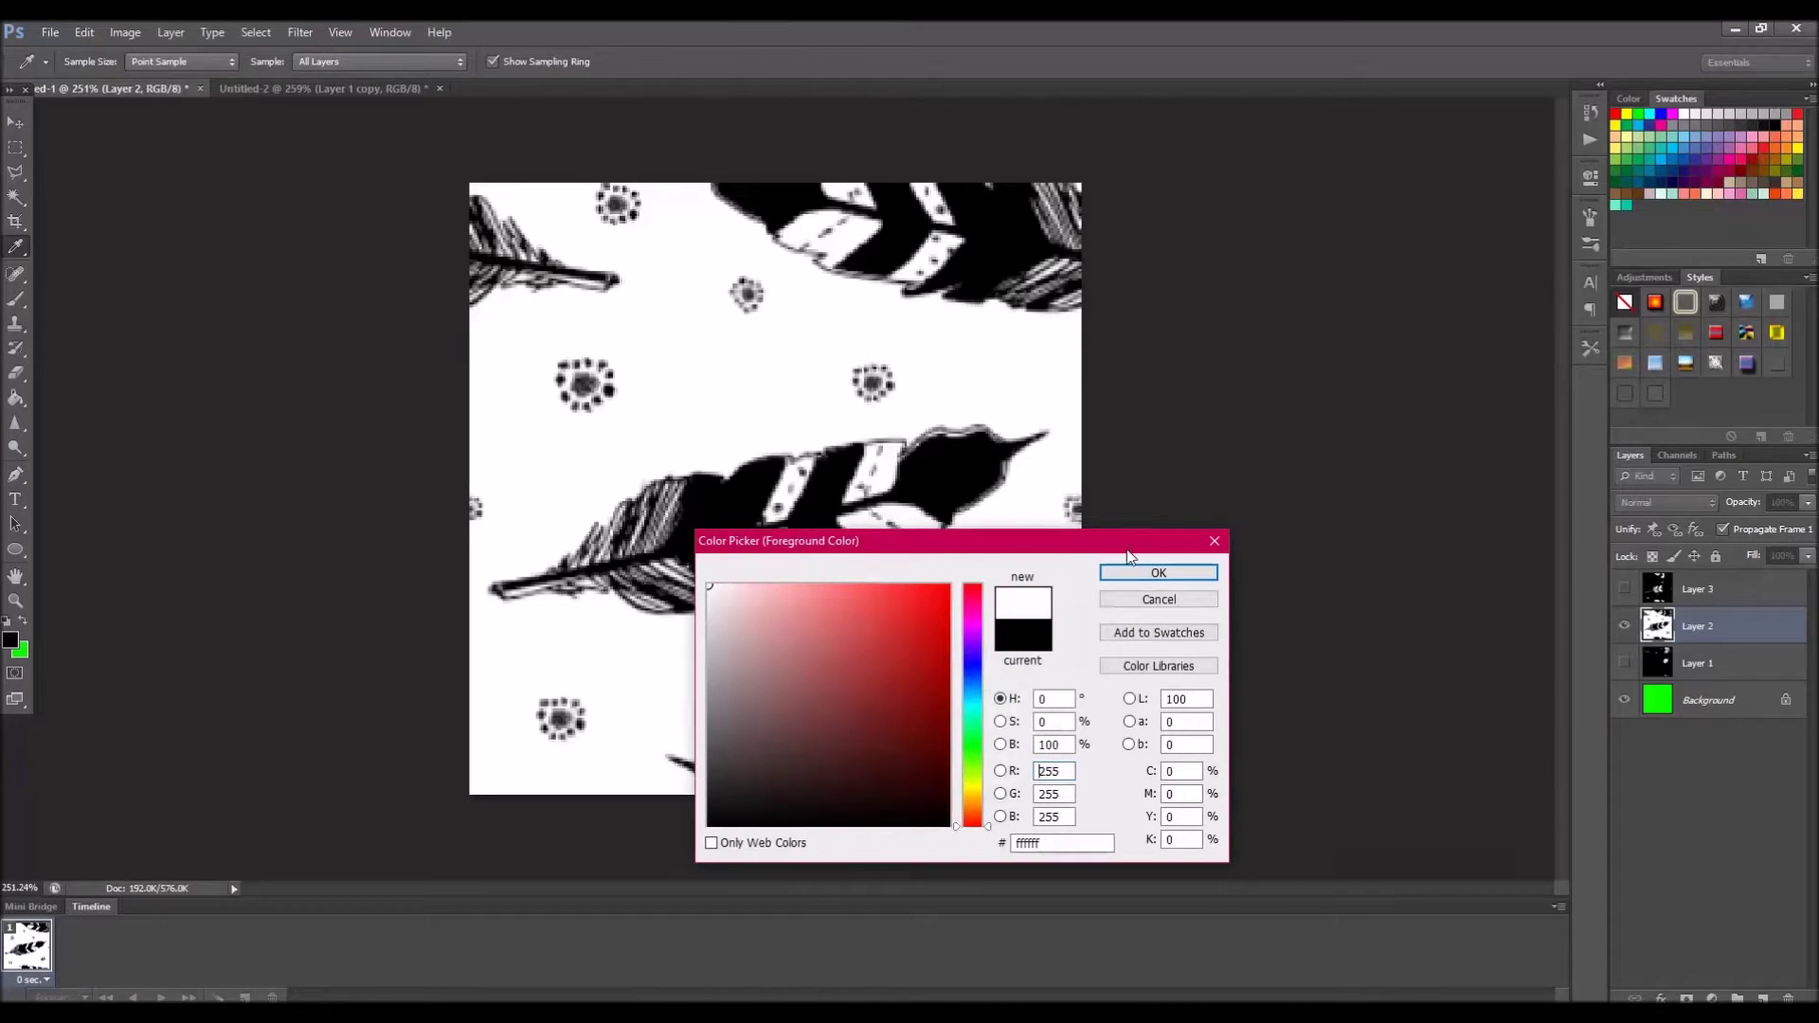
click(1142, 571)
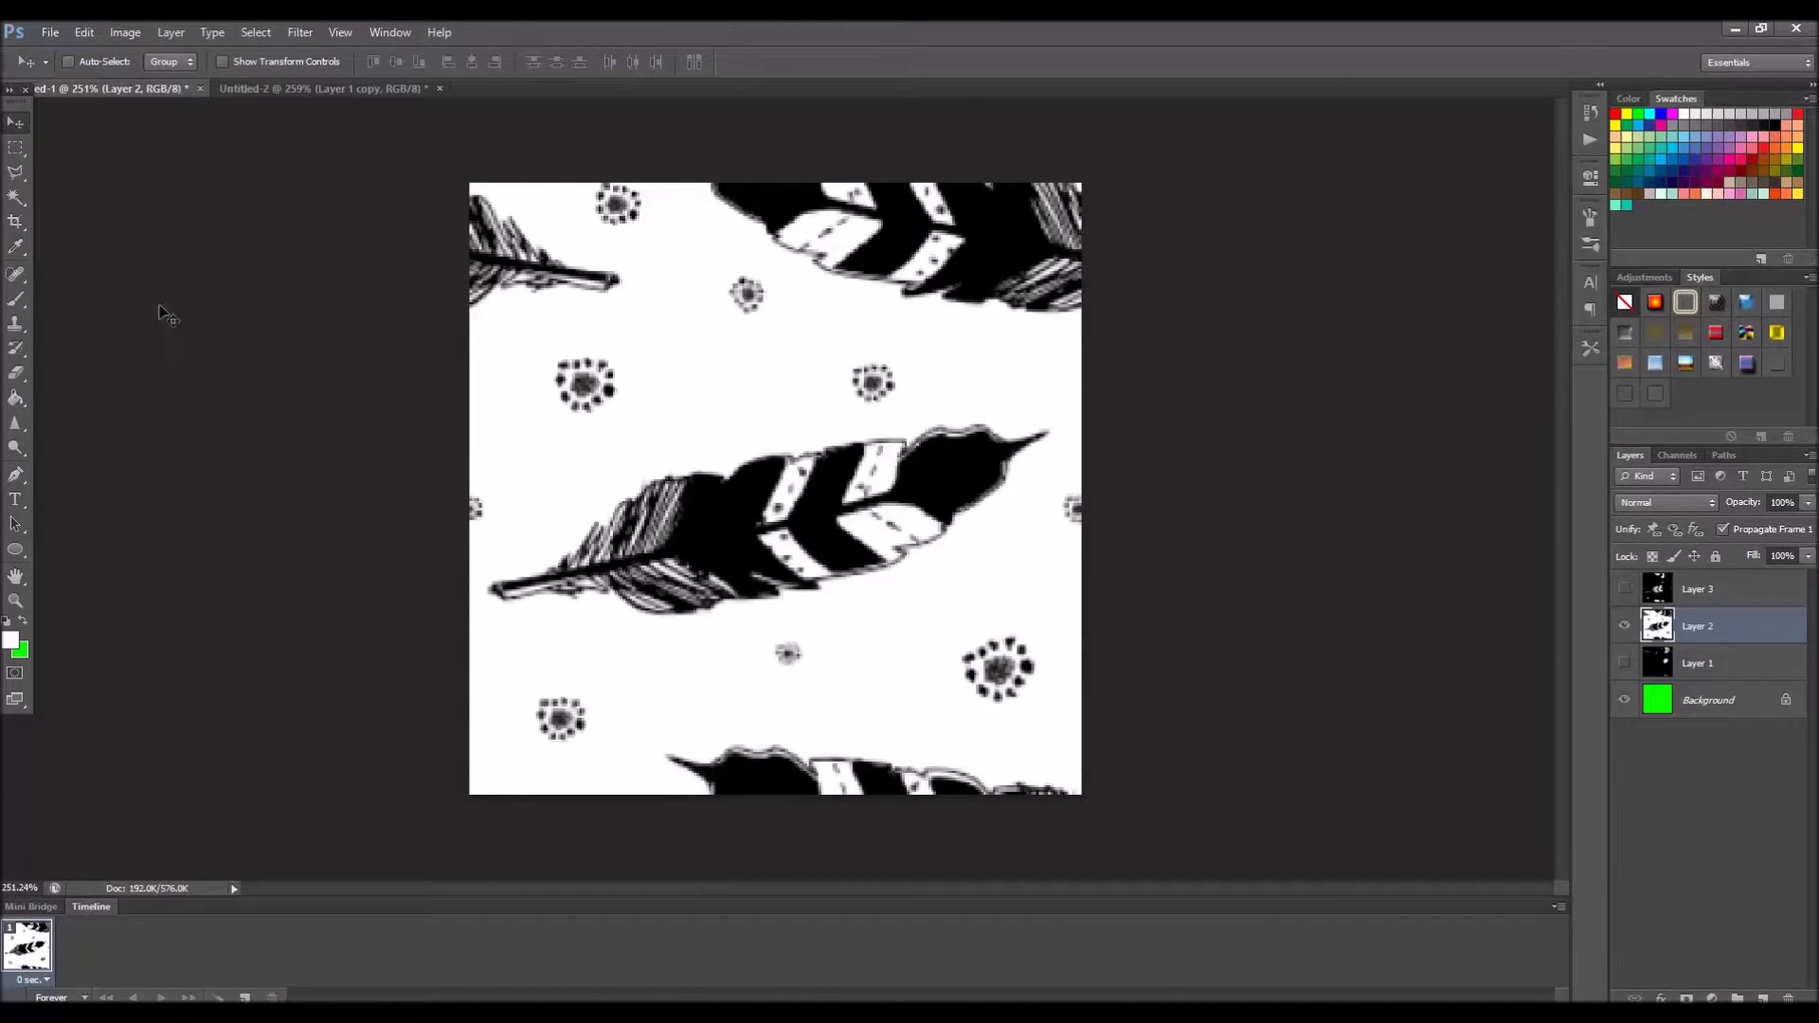
click(15, 300)
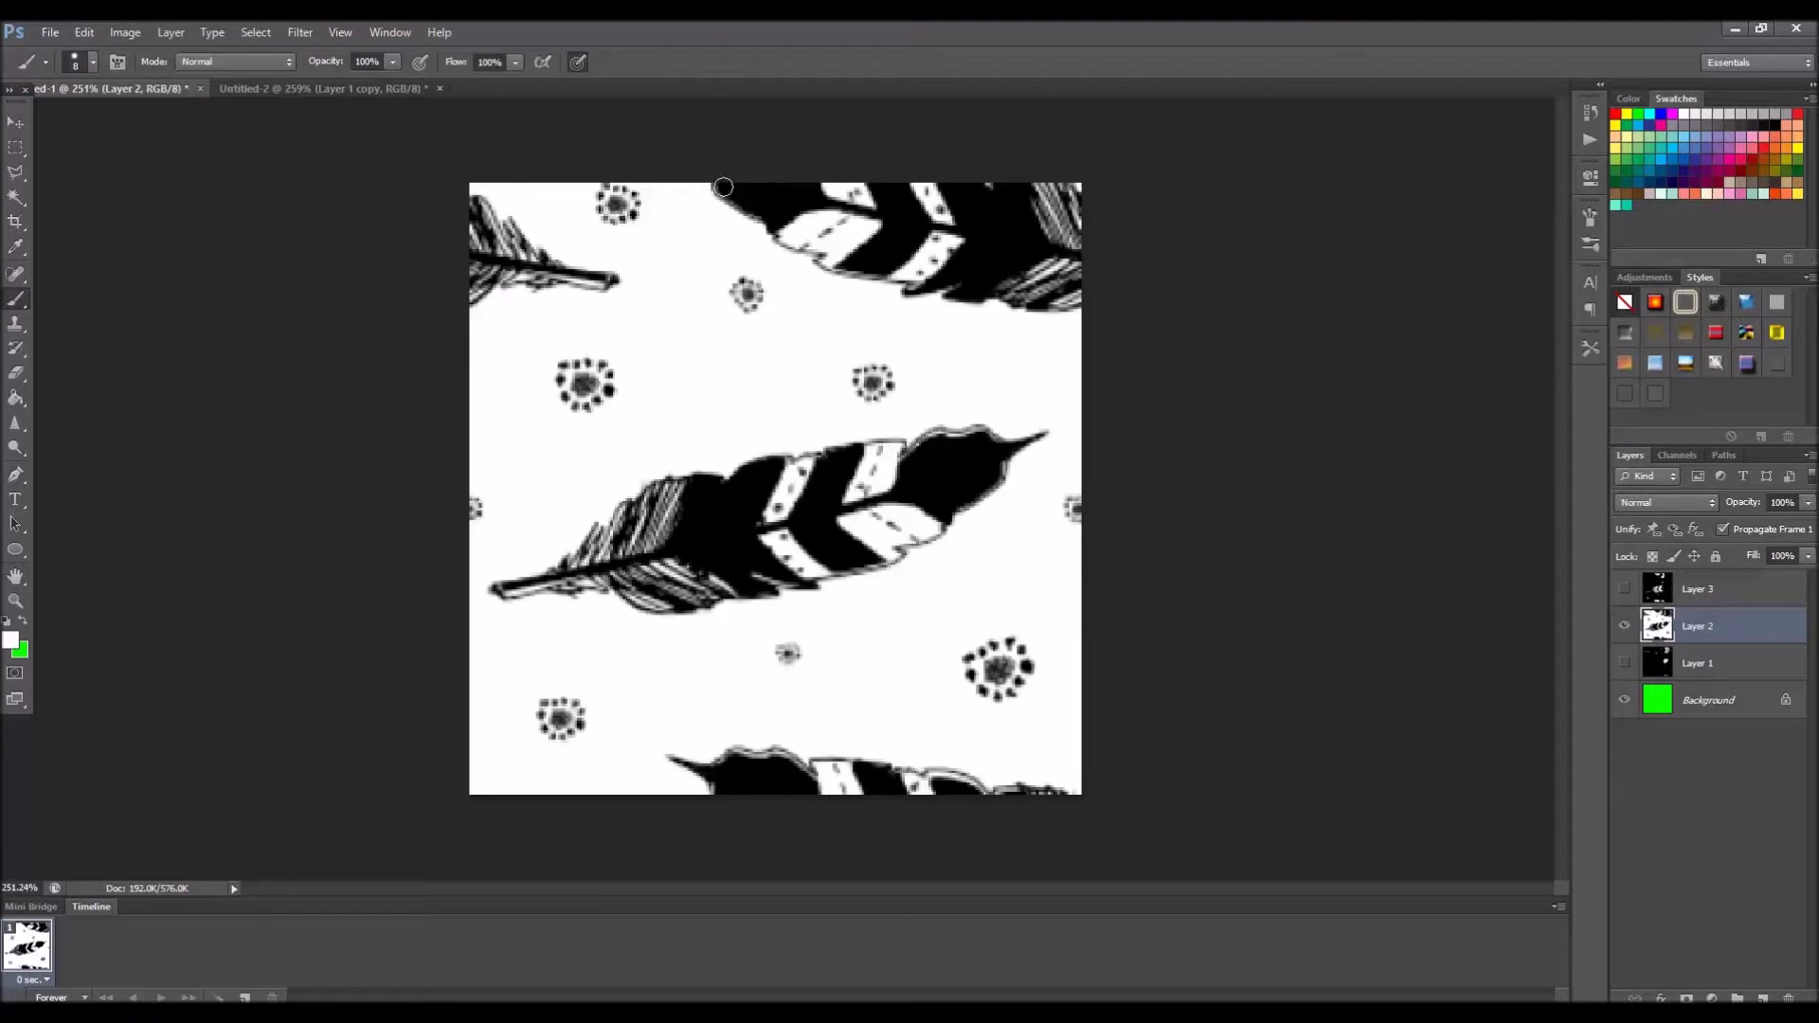
Duplicate the feather tile twice in Untitled-2 and place the copies in the canvas's lower-left and lower-right quarters.
click(321, 87)
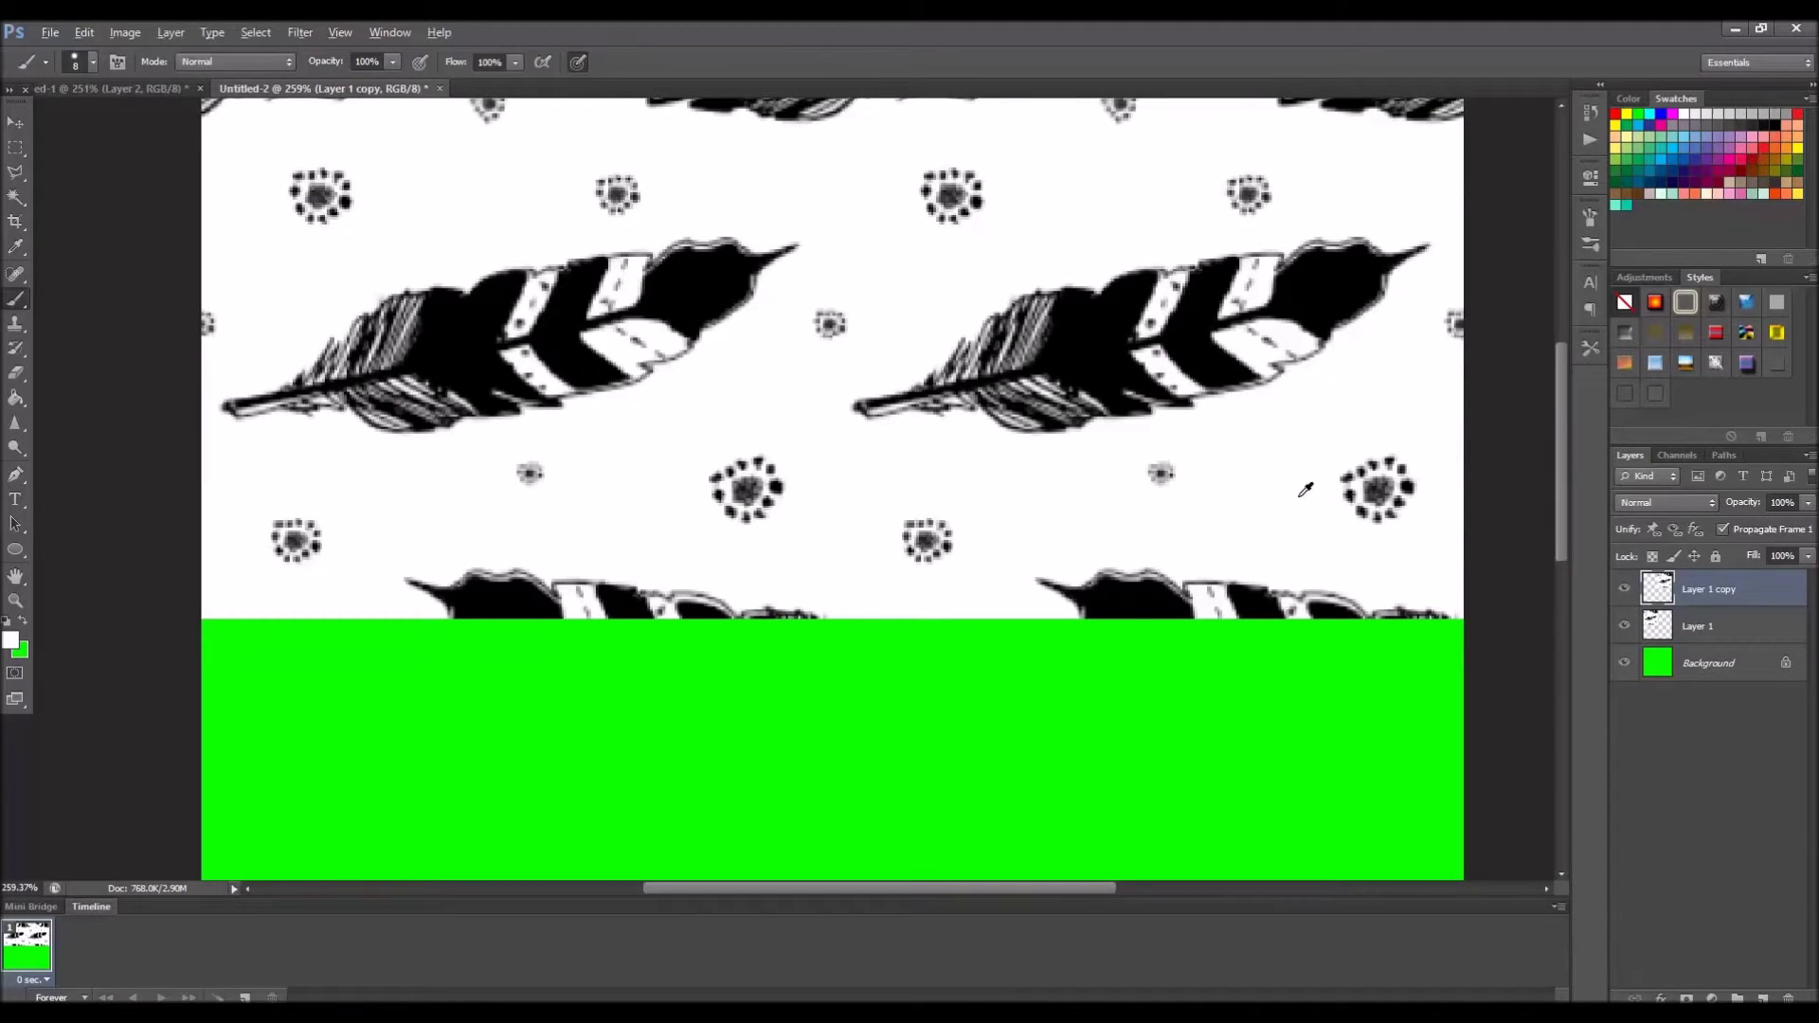
scroll(1312, 498, down, 4)
key(alt)
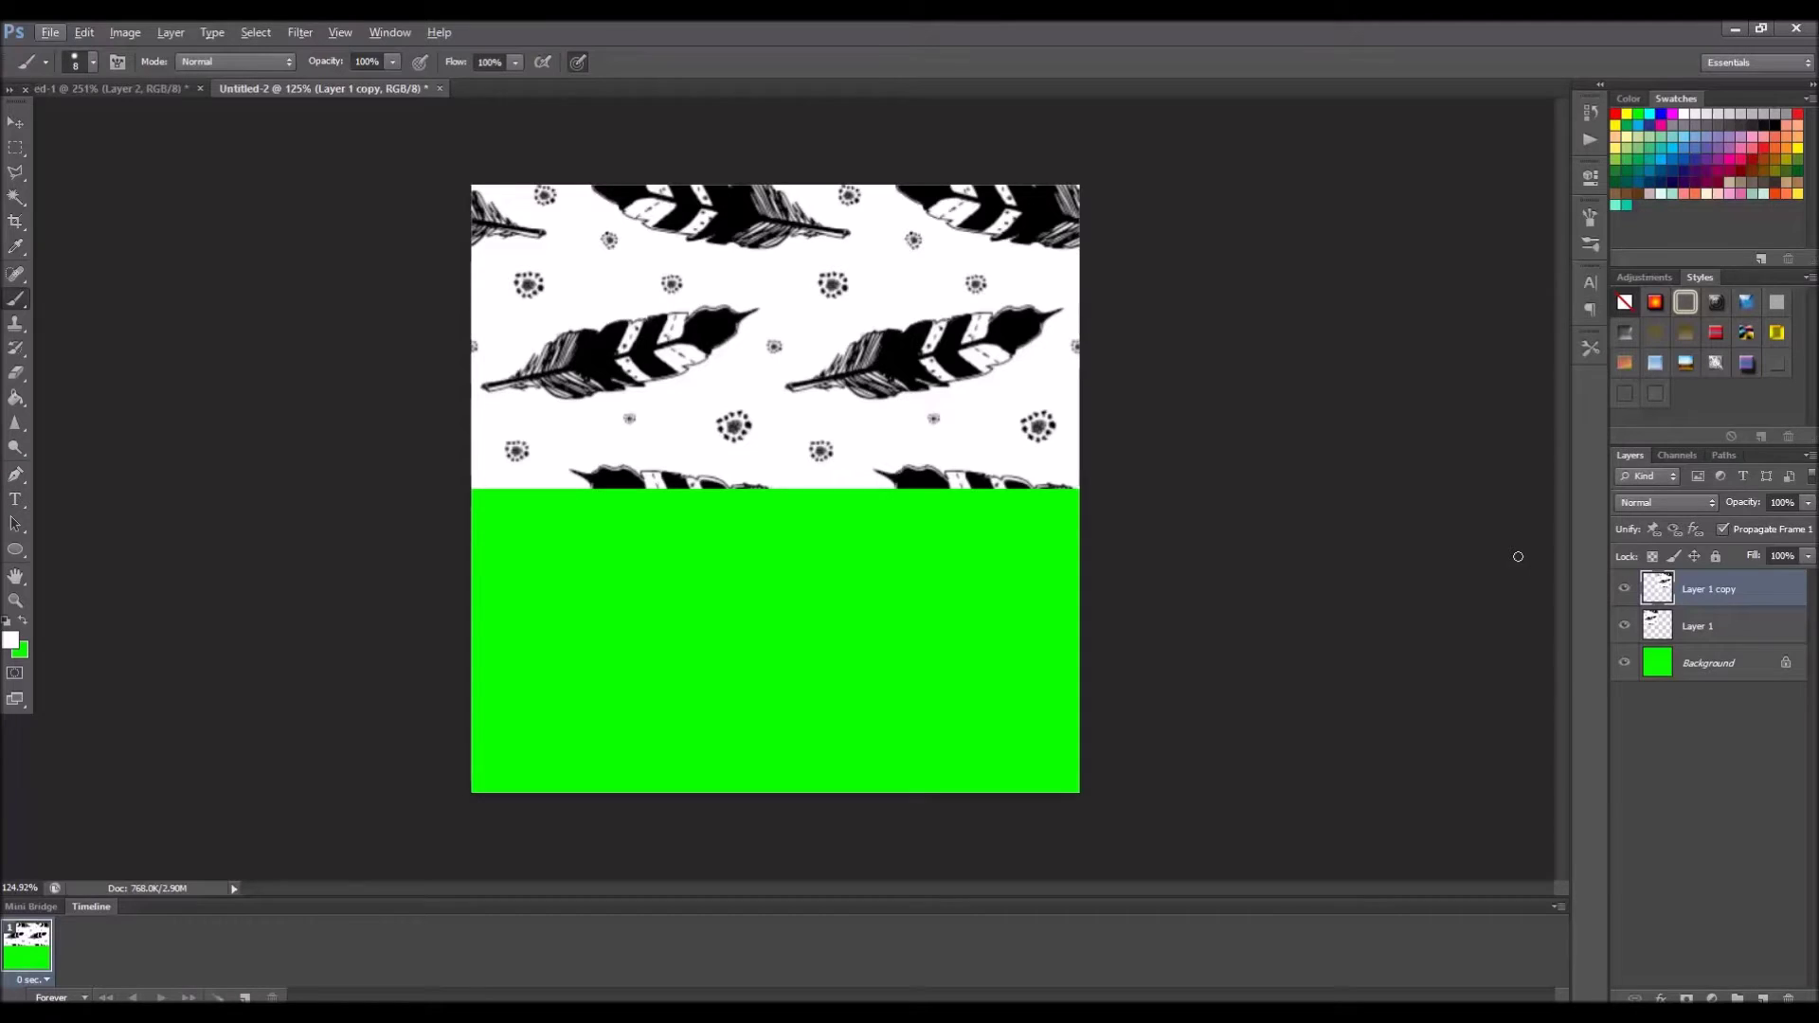
click(1692, 589)
drag(1692, 589, 1763, 997)
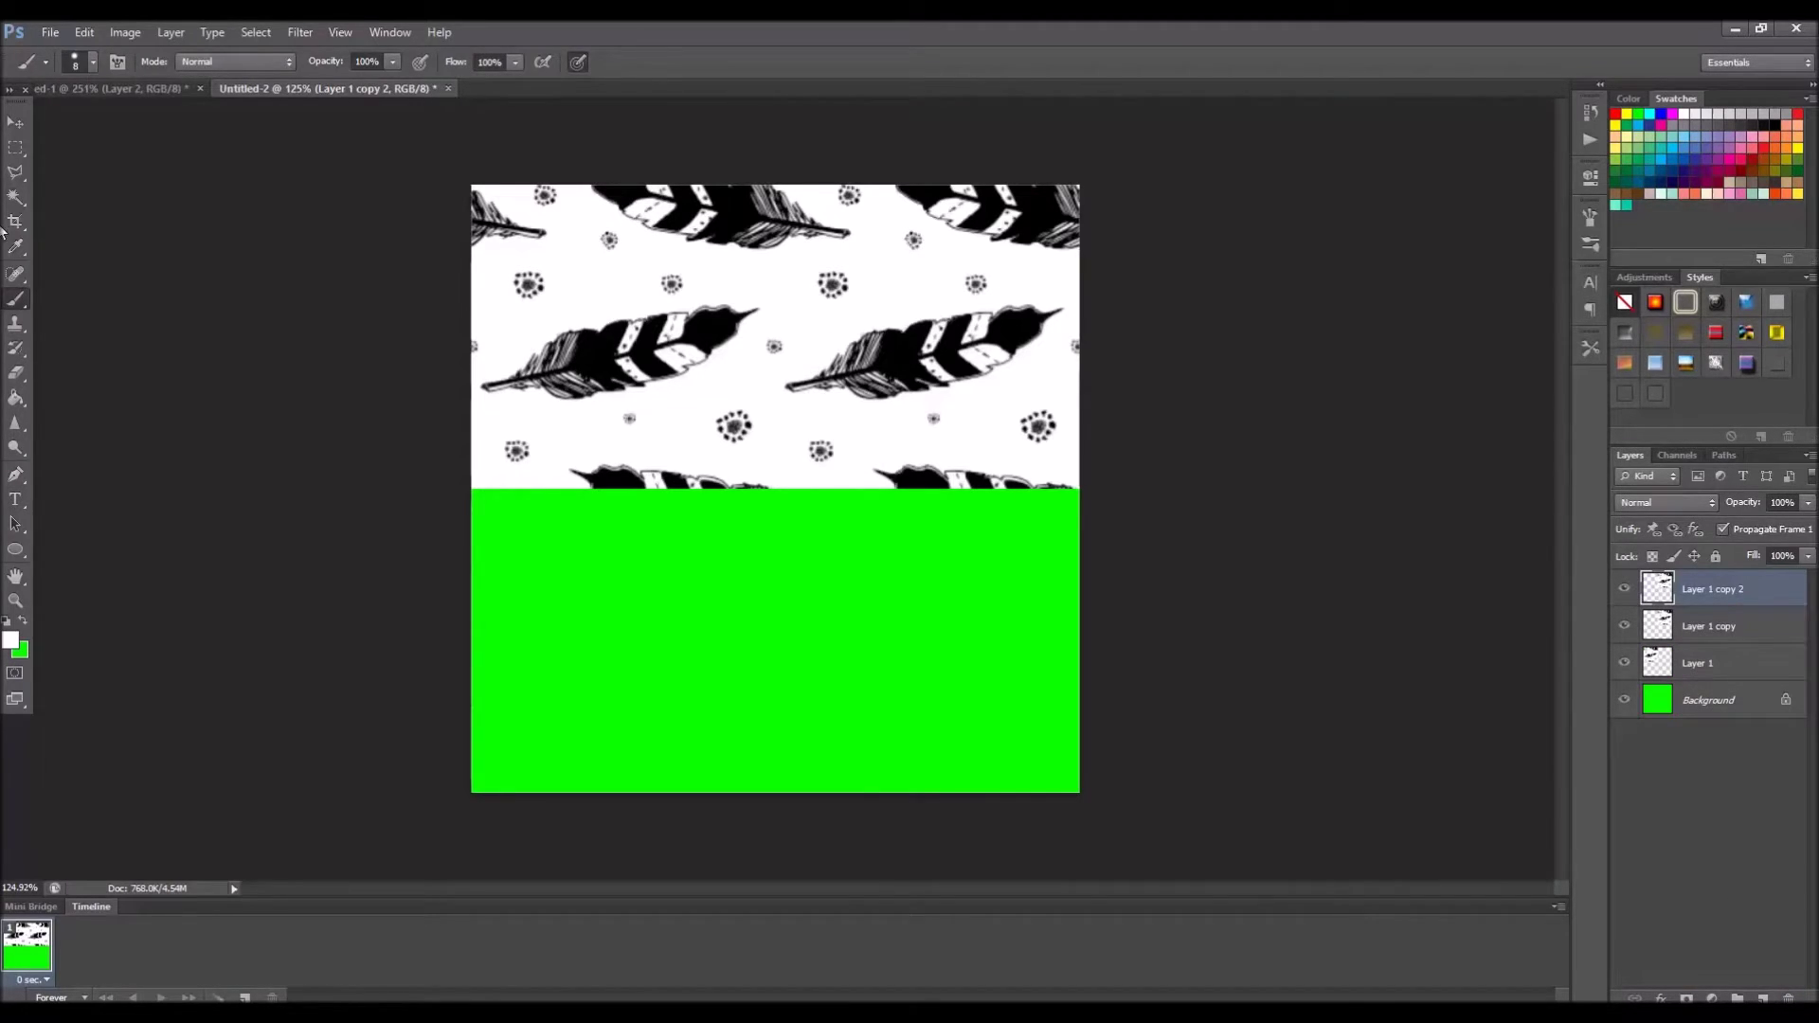
click(14, 123)
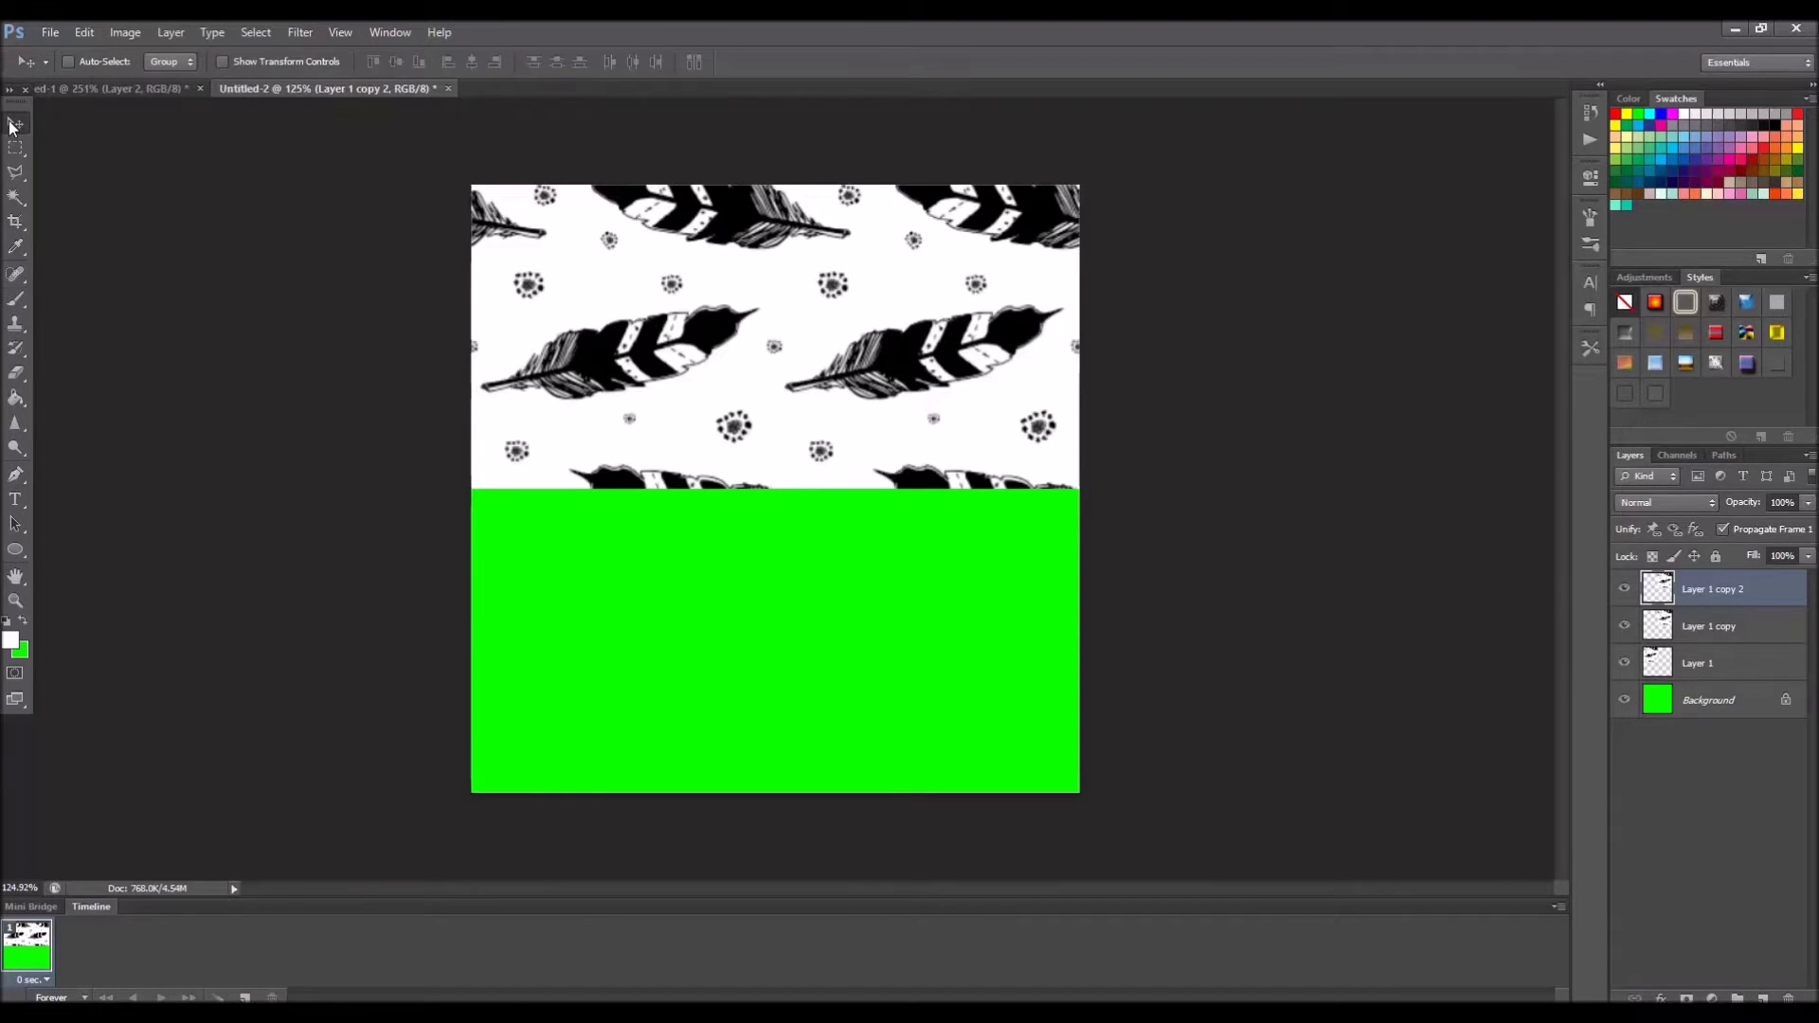
drag(926, 388, 612, 684)
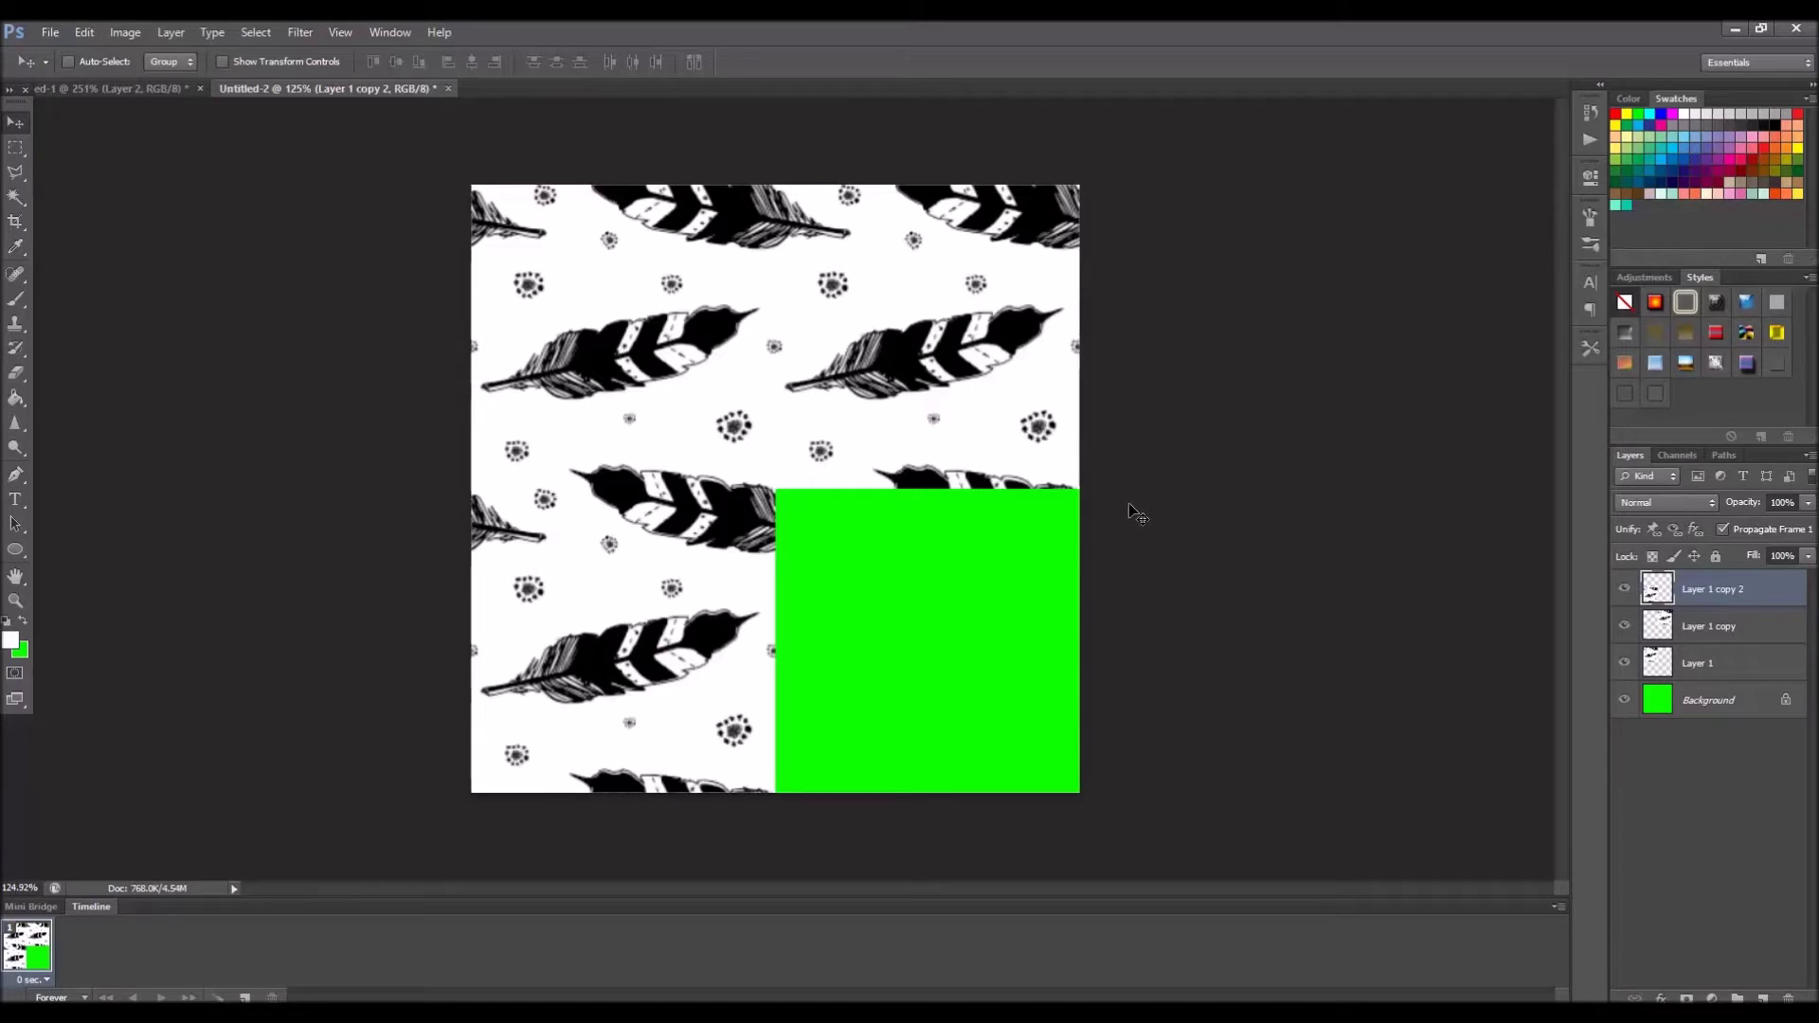
key(ctrl+j)
drag(615, 544, 918, 544)
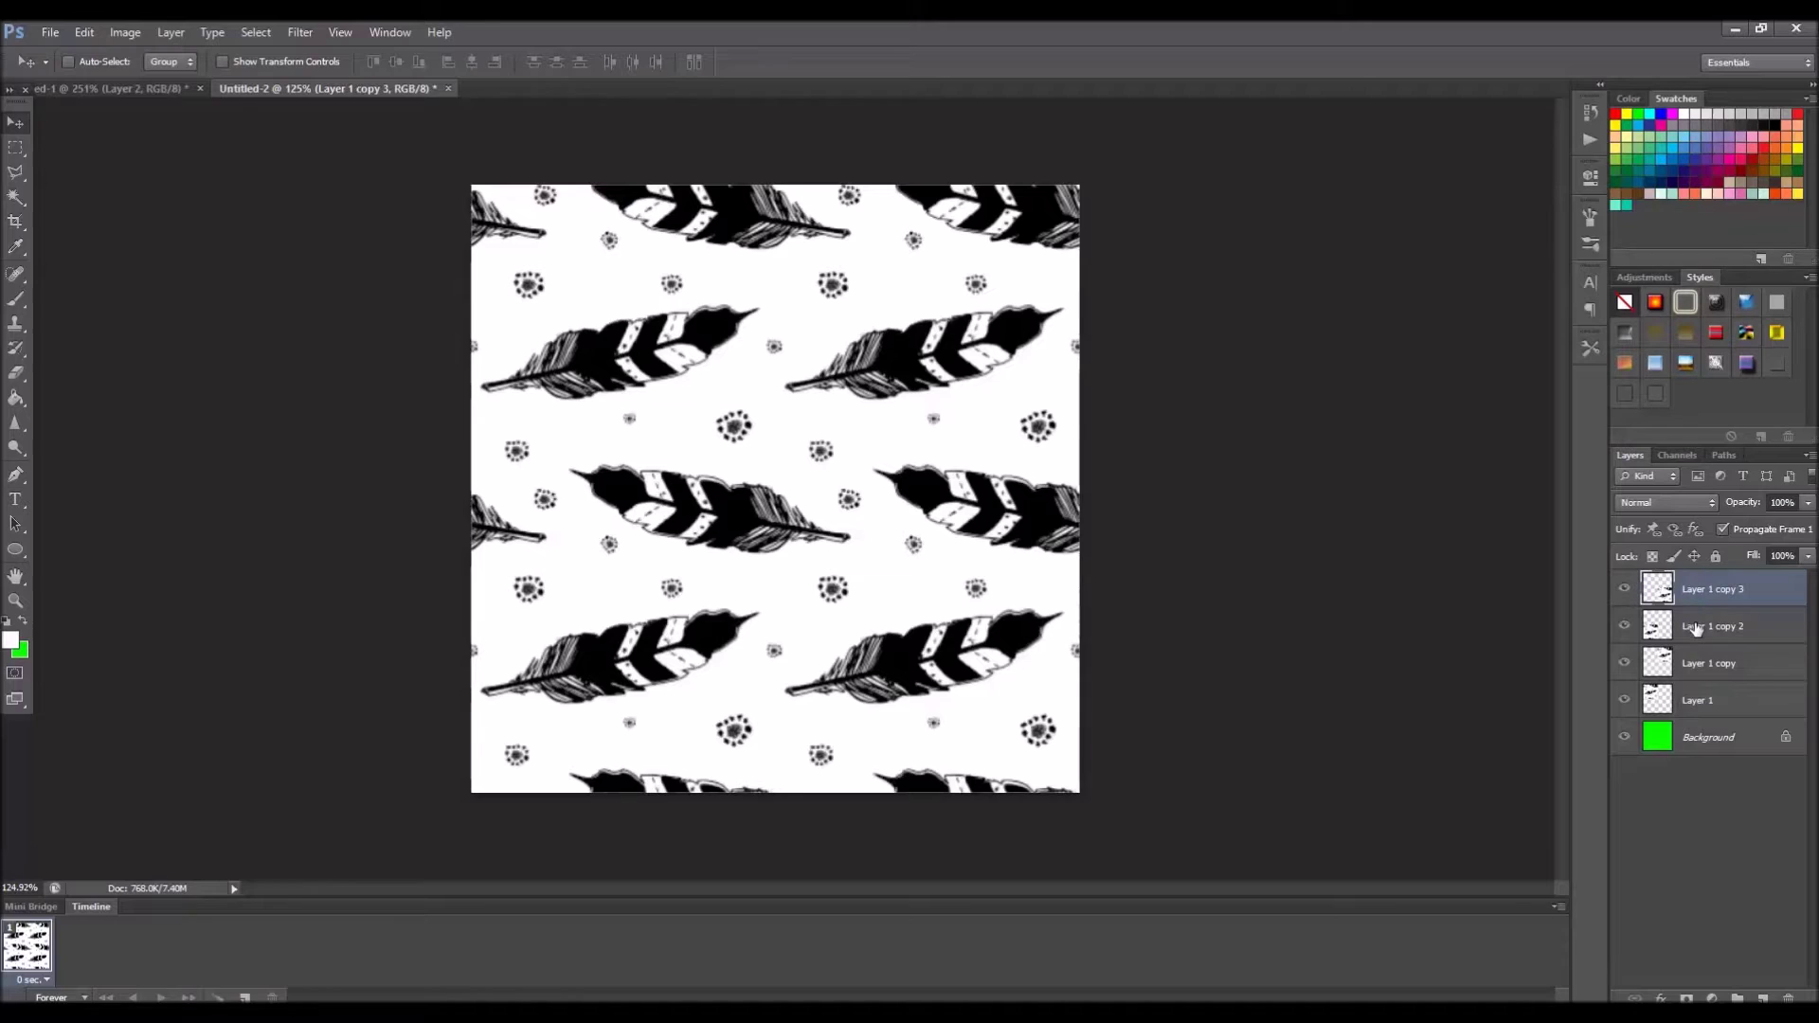
Merge the four feather tile layers into one layer and check it by toggling its visibility.
shift+click(1728, 700)
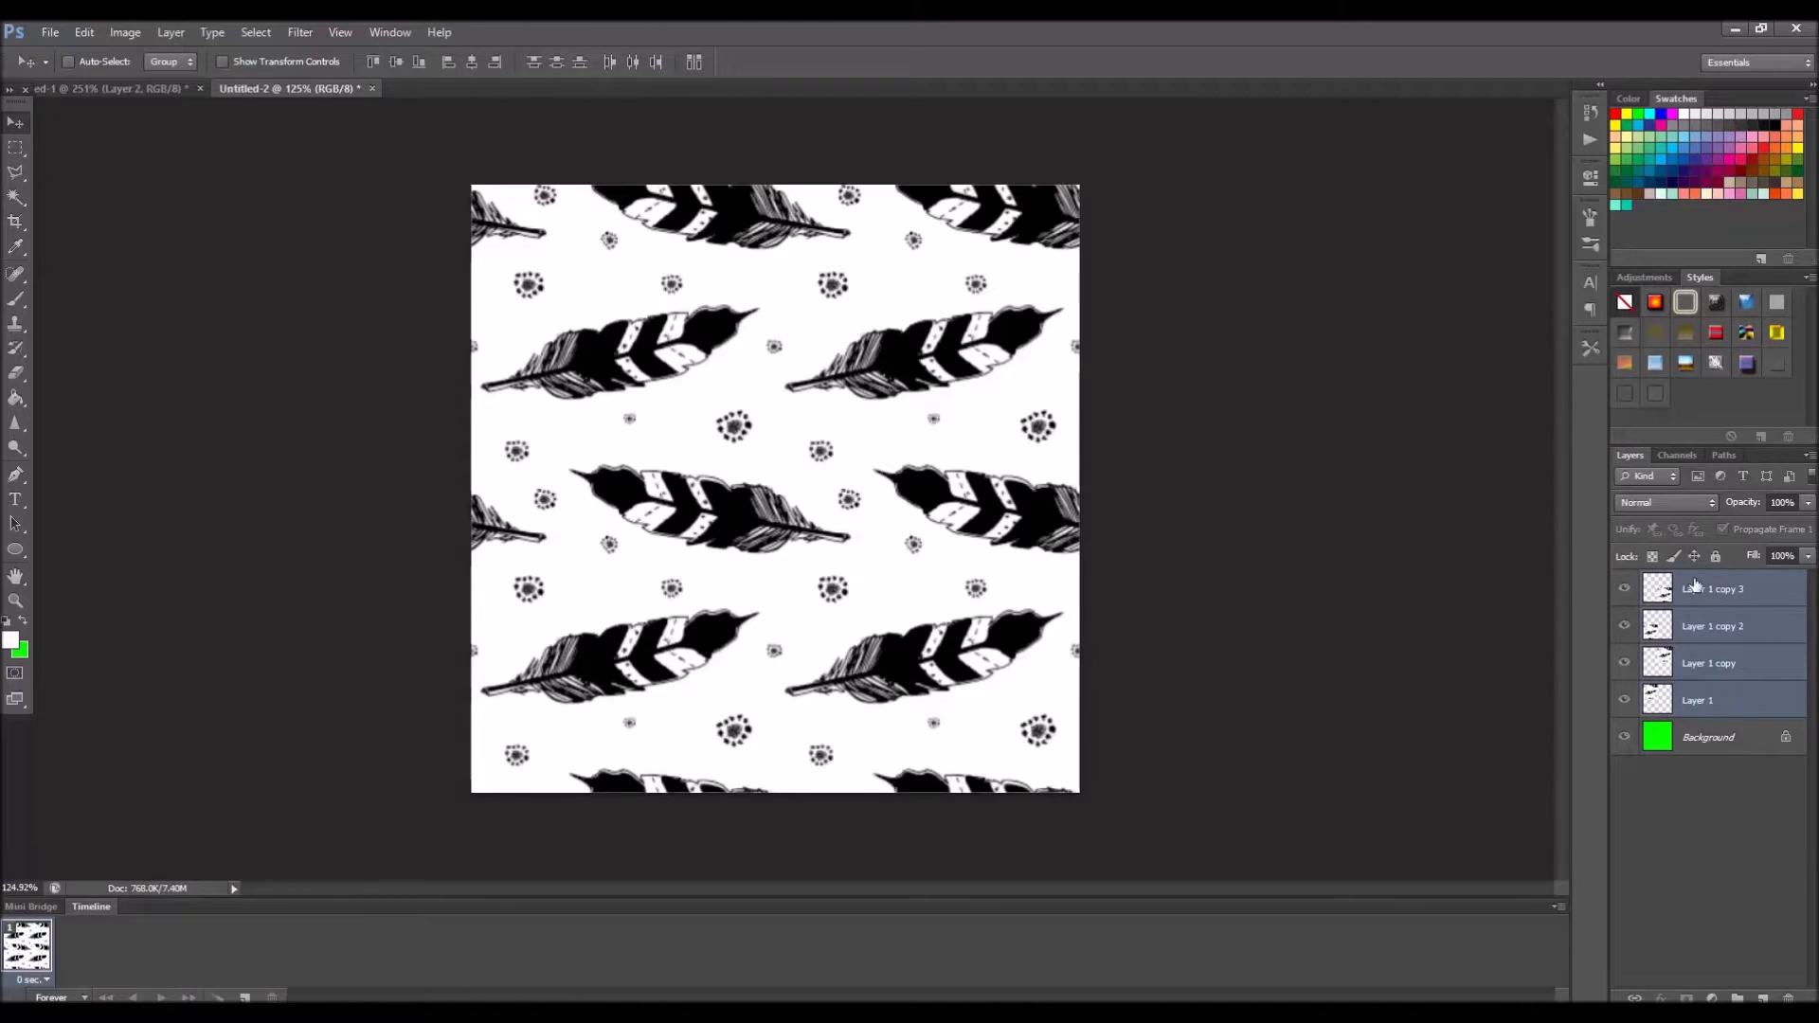
right_click(1713, 701)
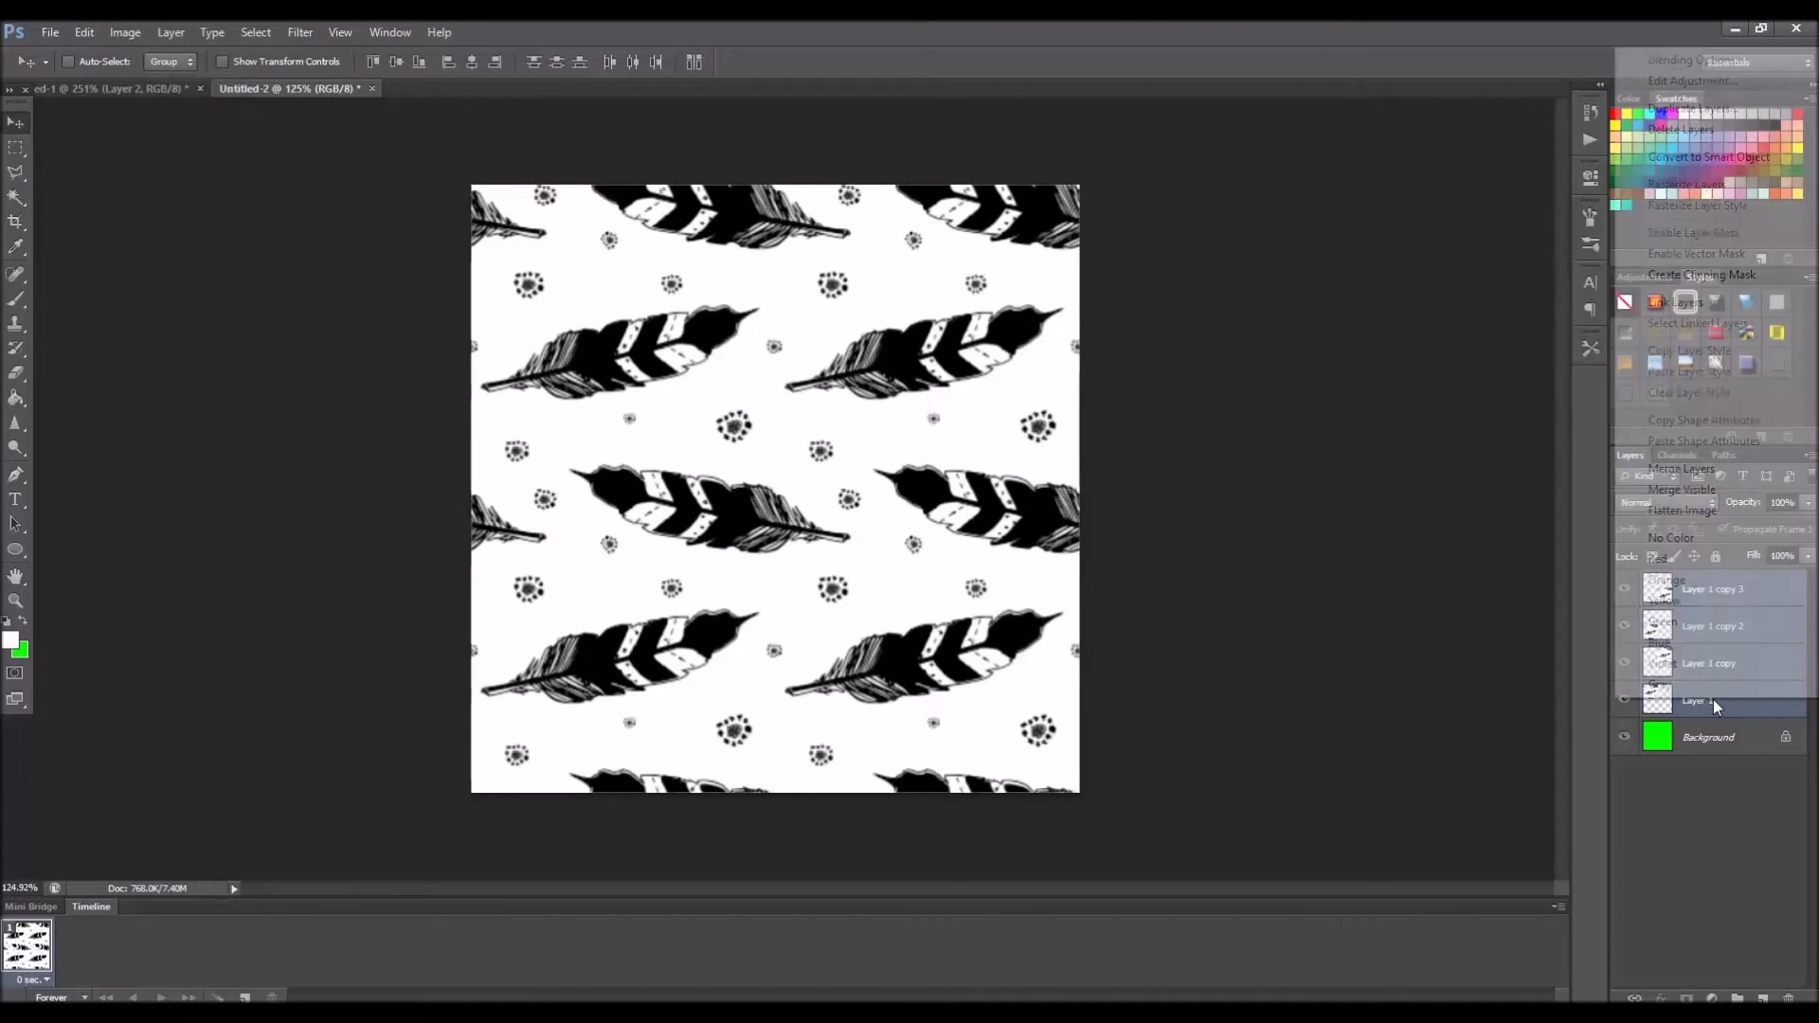
click(1691, 468)
click(1623, 590)
click(1622, 589)
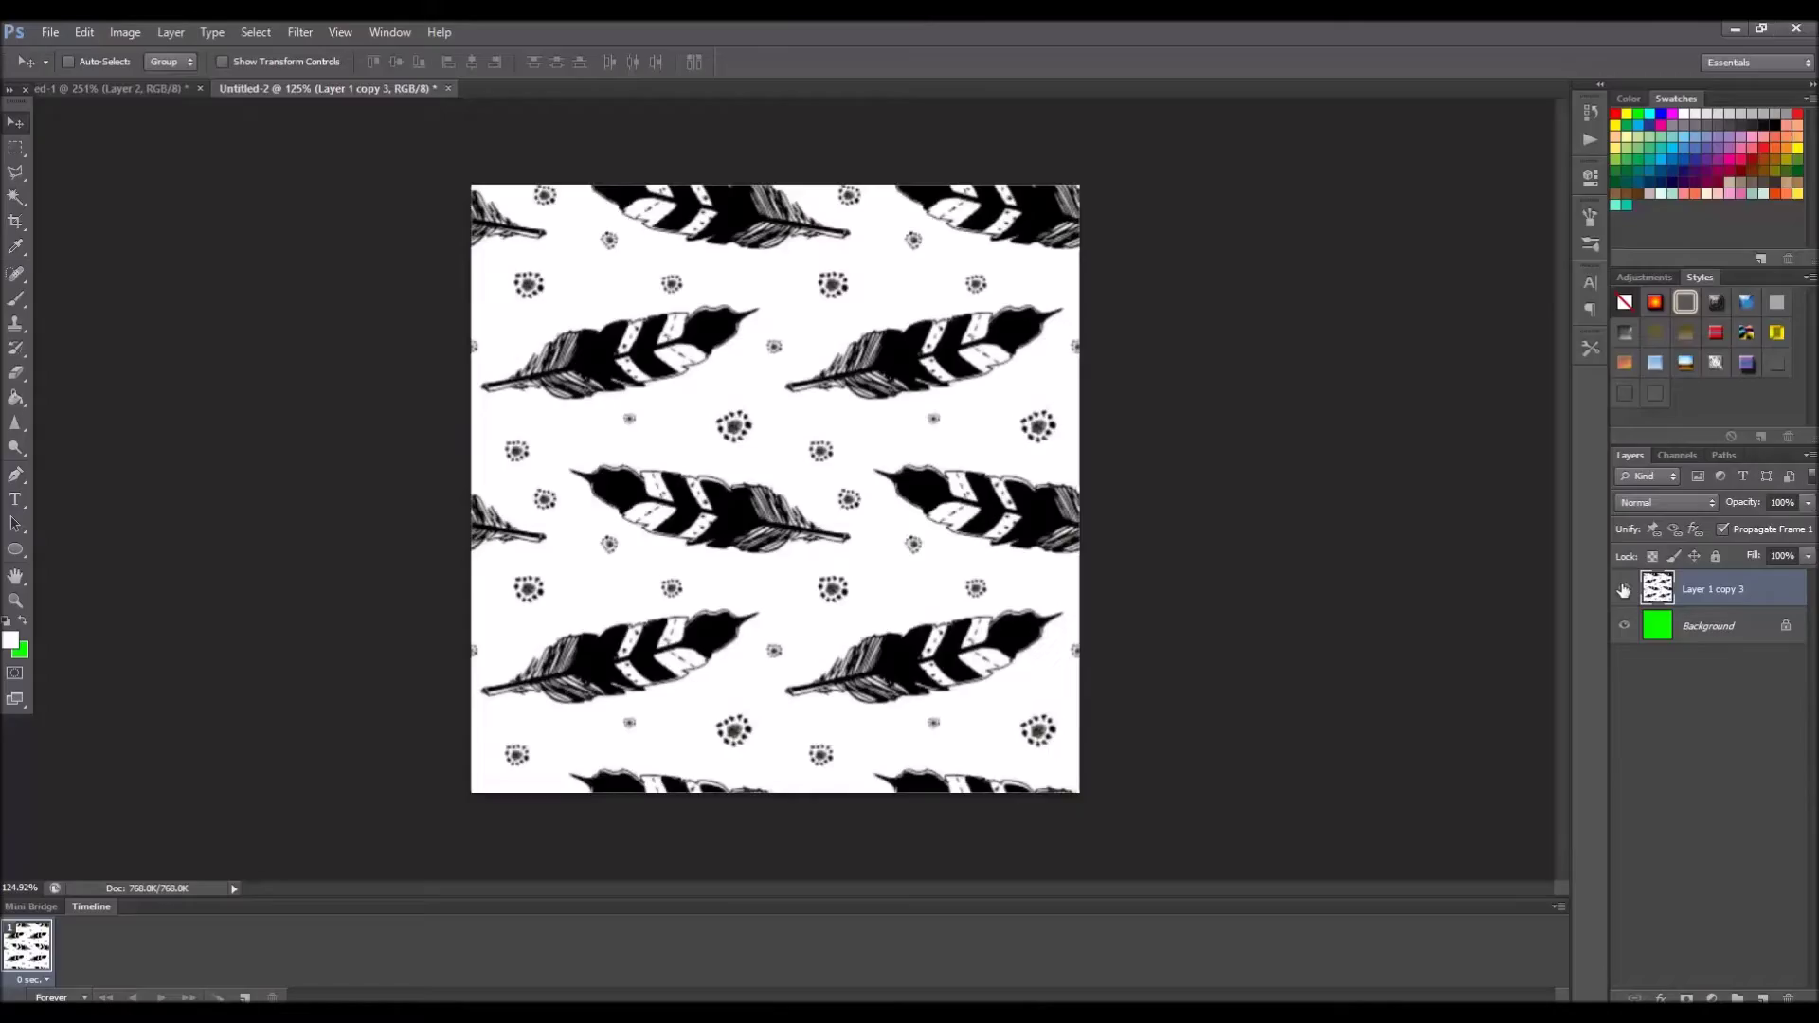
In the original tile document, hide Layer 2, show Layer 1 and copy Layer 1 into Untitled-2.
click(99, 86)
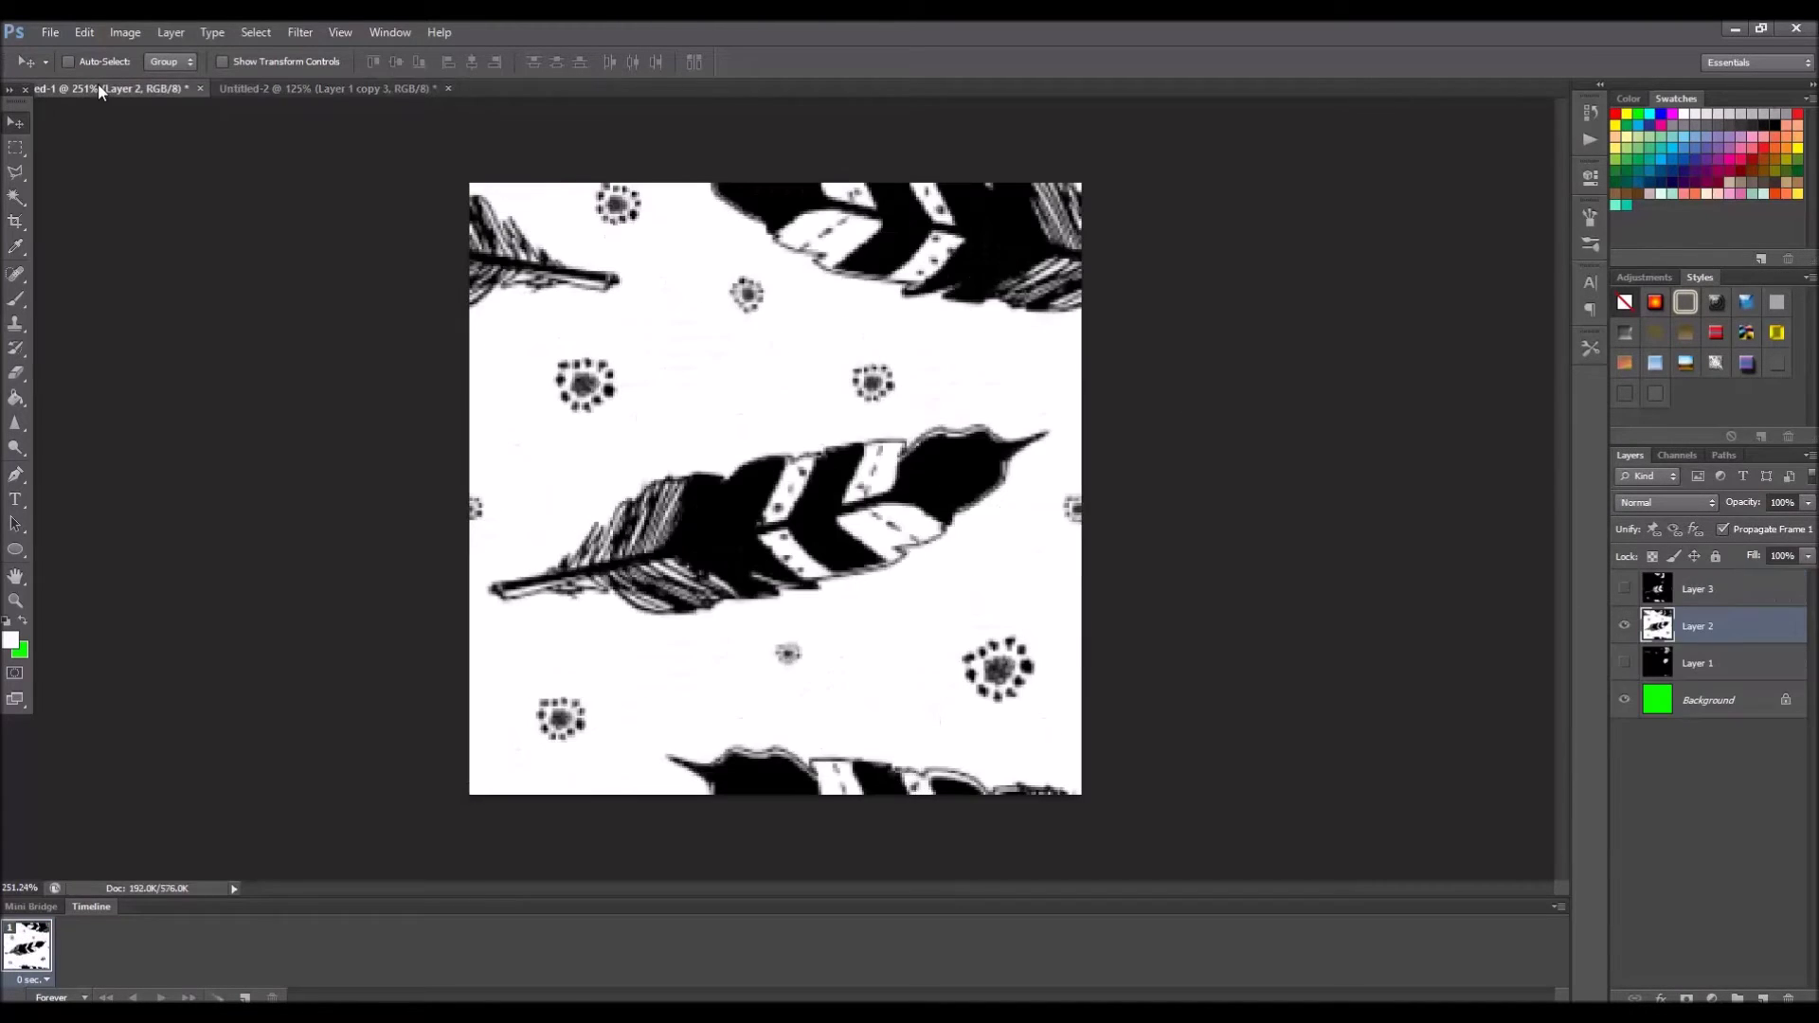
click(1623, 626)
click(1625, 663)
click(1746, 665)
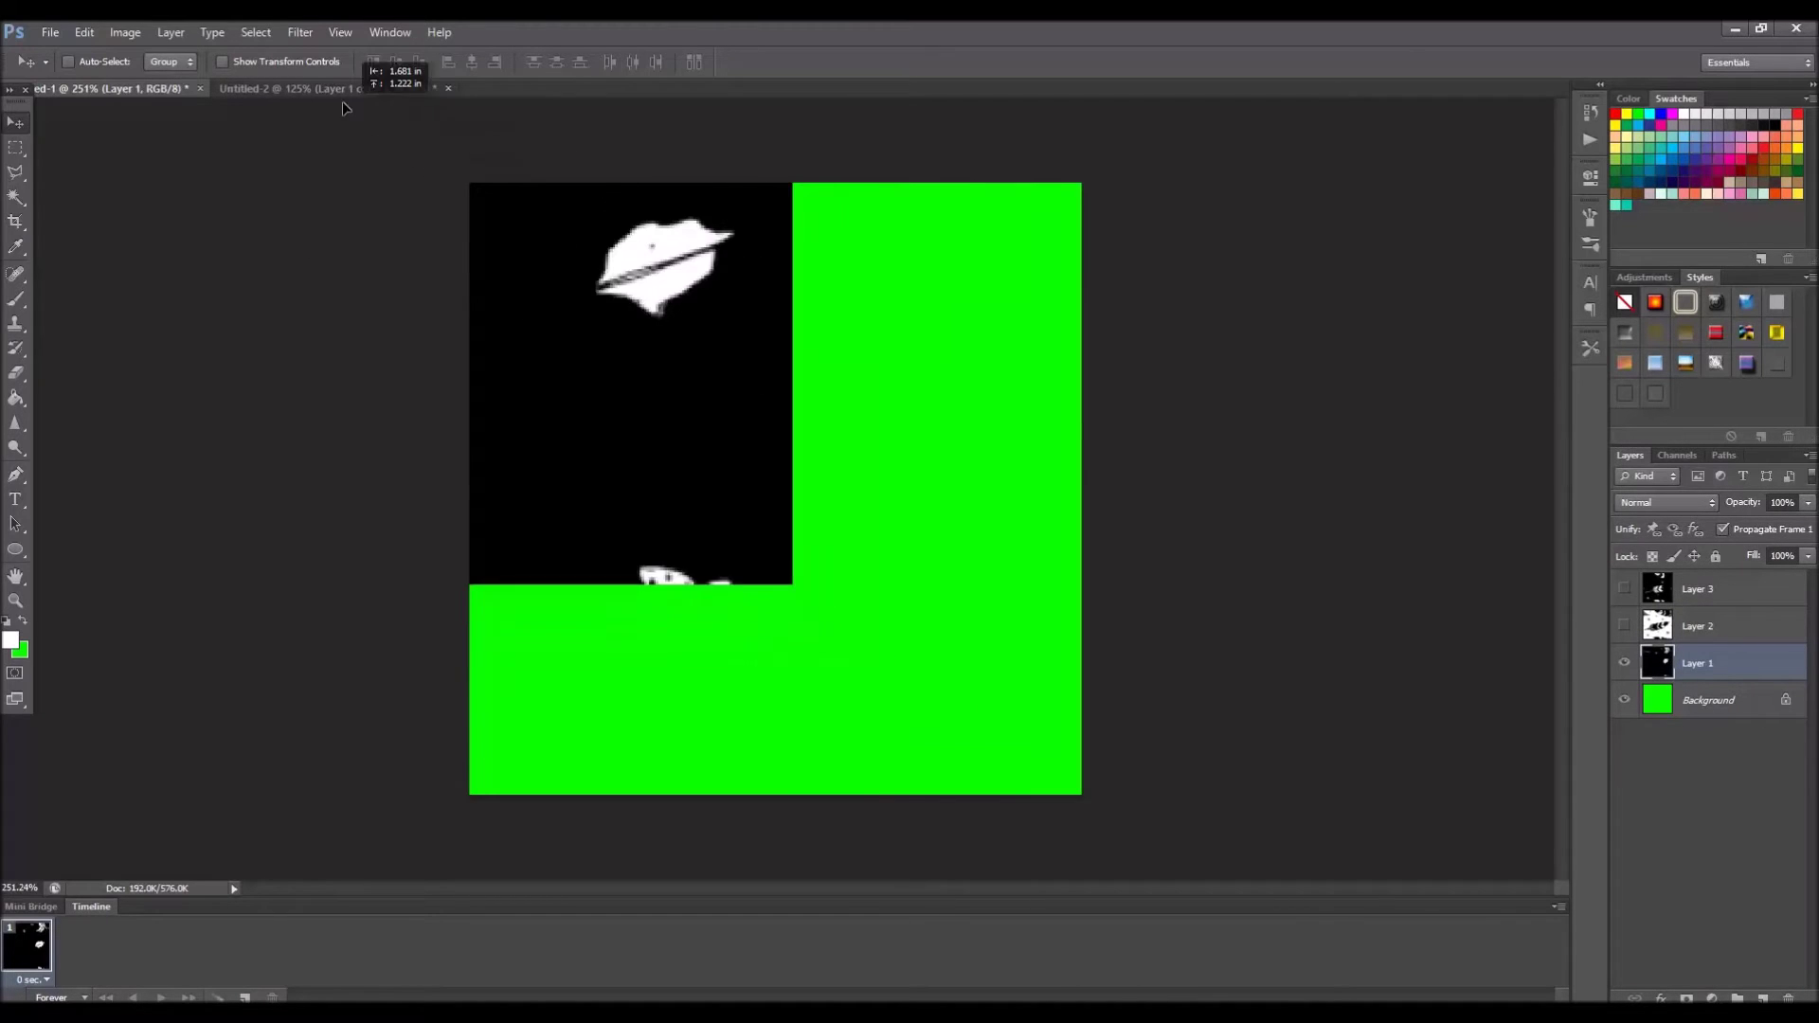
click(341, 91)
key(ctrl+v)
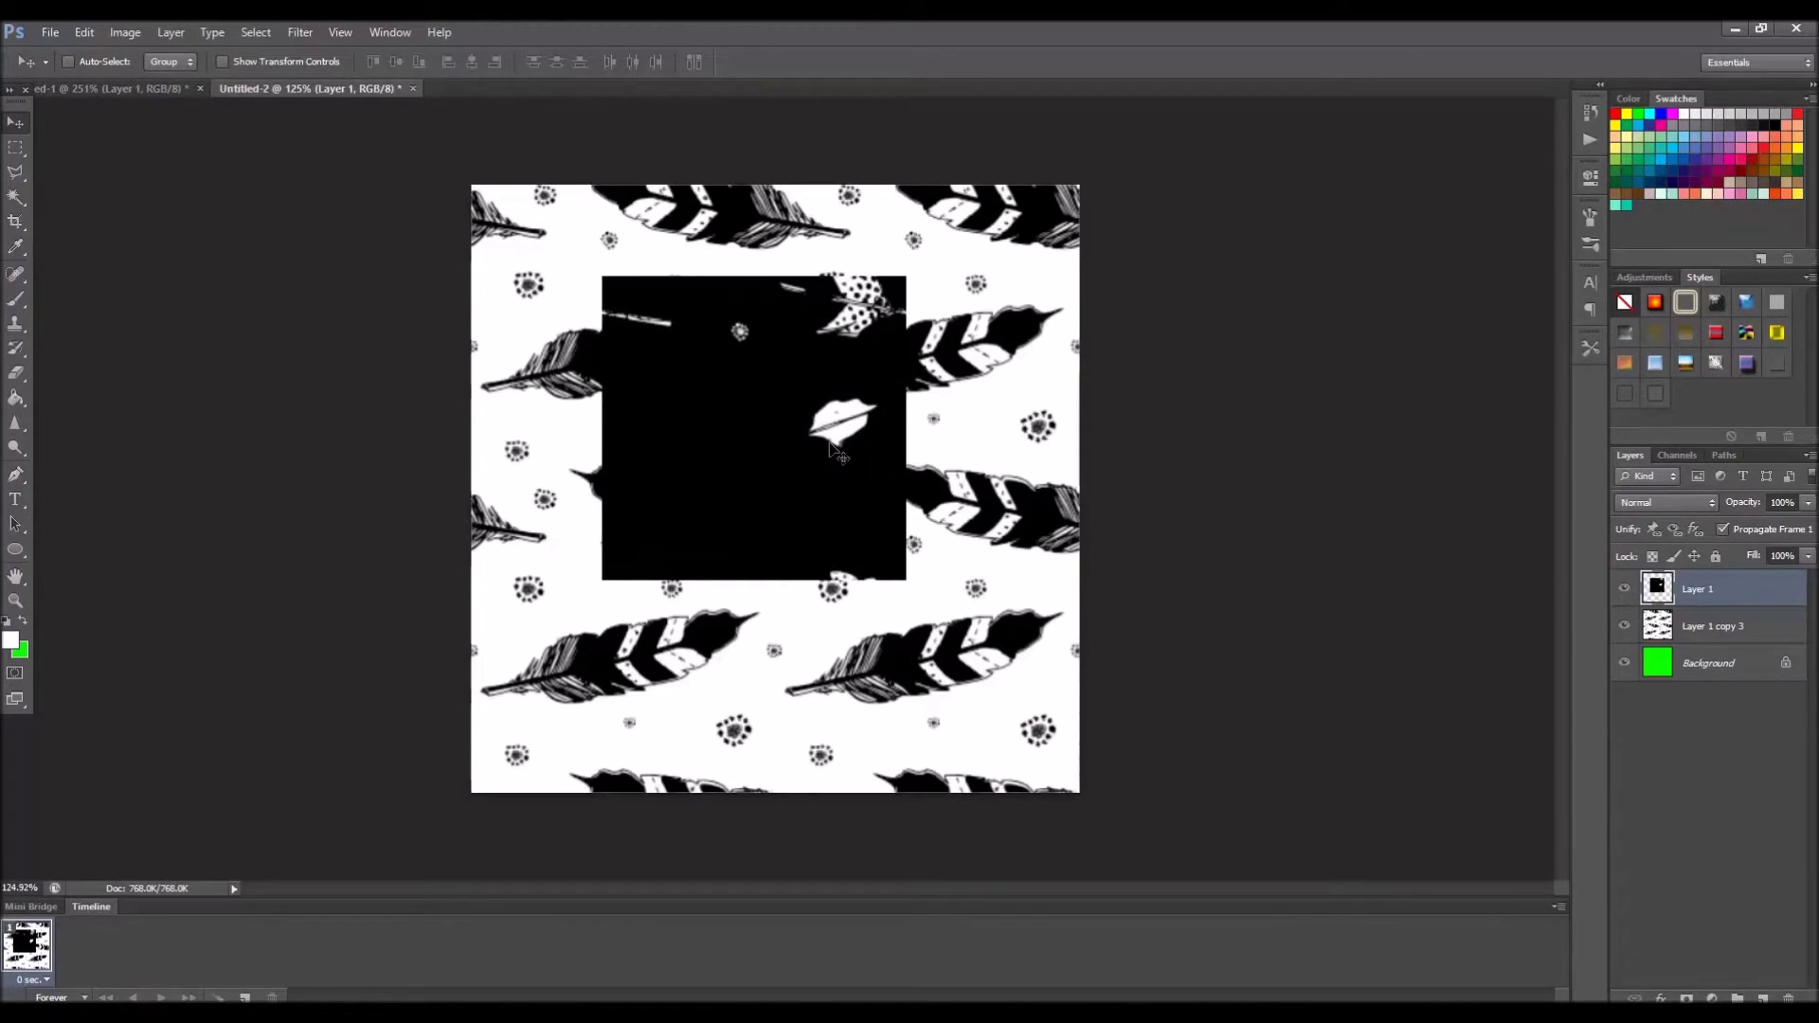
Hide the merged feather layer, then tile the black Layer 1 artwork from the upper-left corner across all four quarters using duplicates.
click(1624, 626)
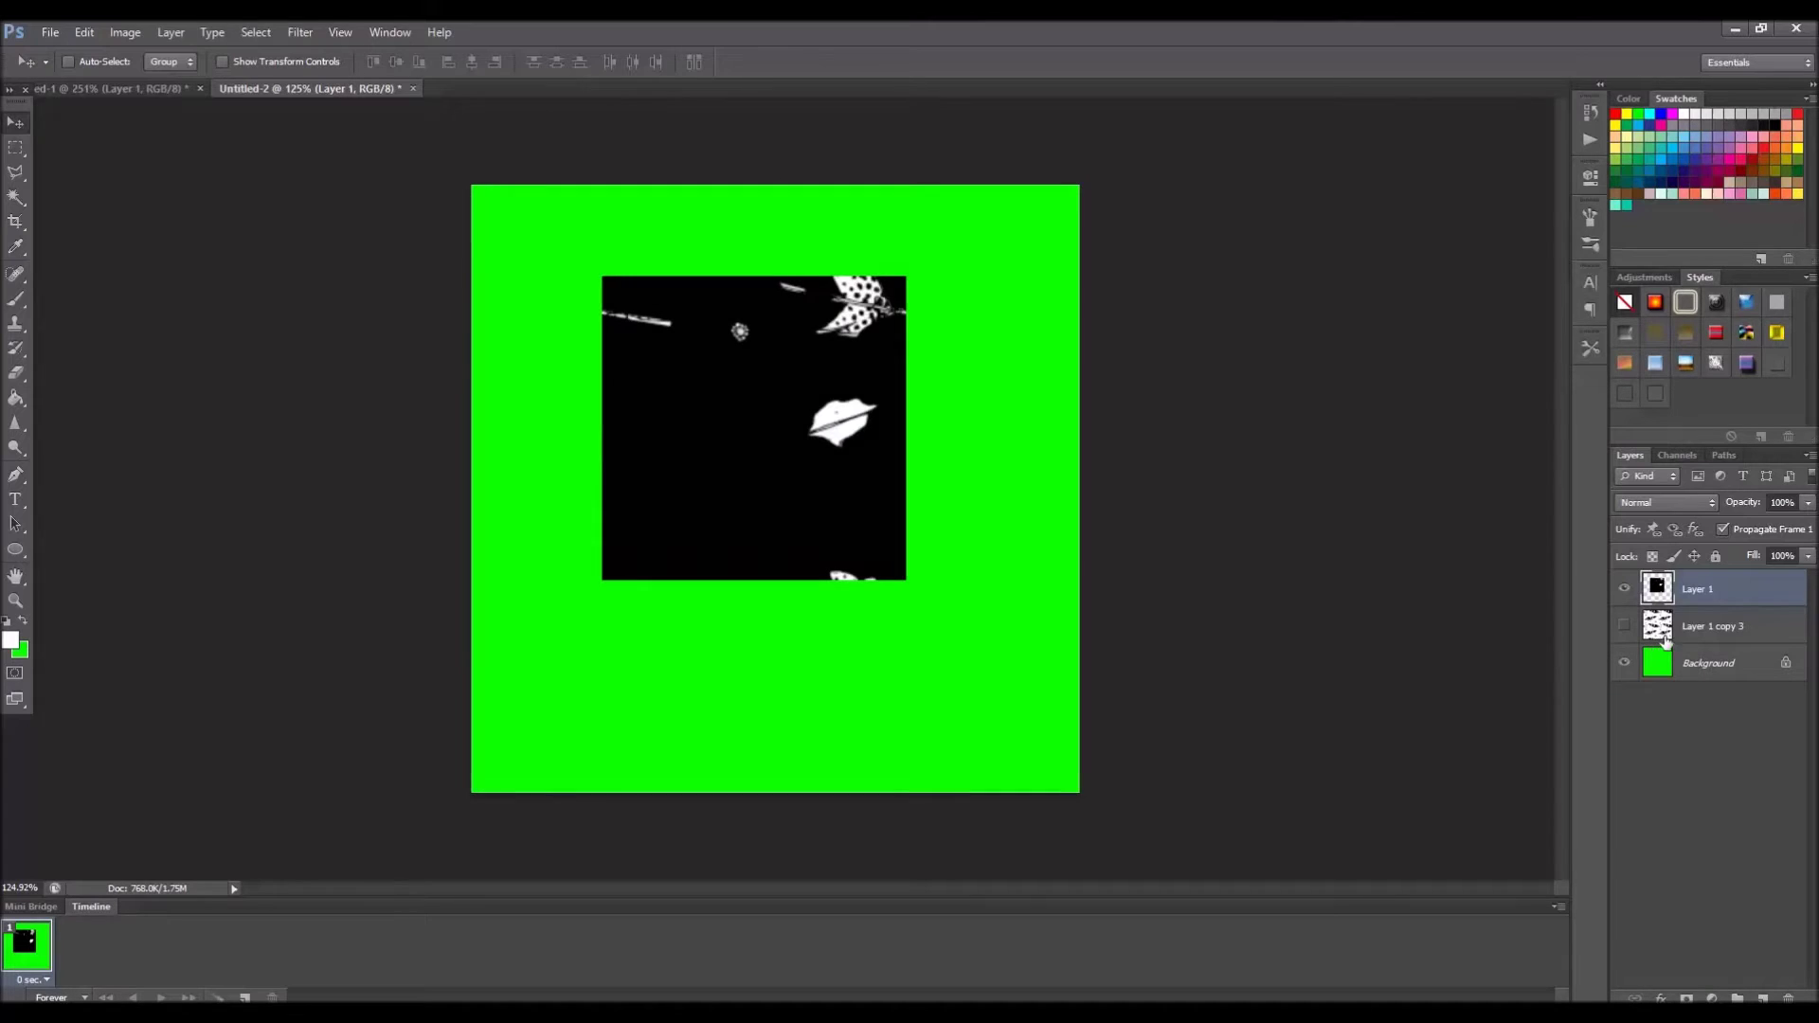
drag(764, 398, 628, 309)
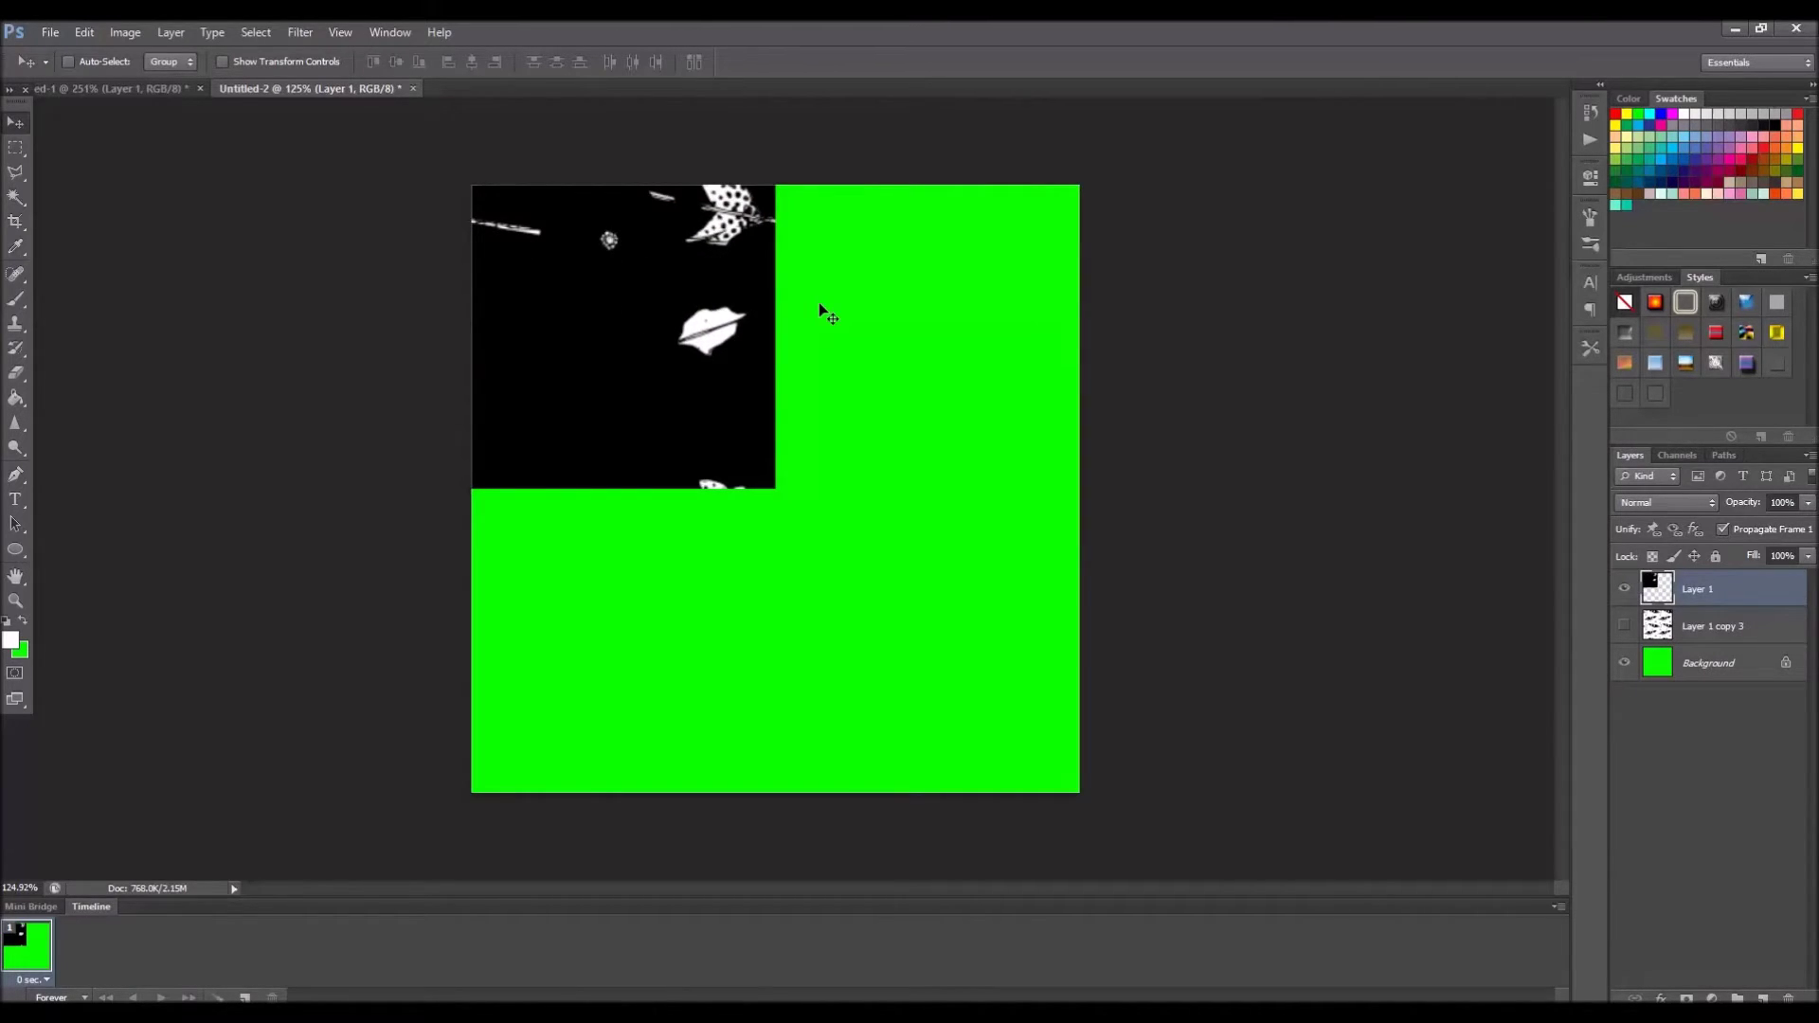
drag(712, 285, 1003, 301)
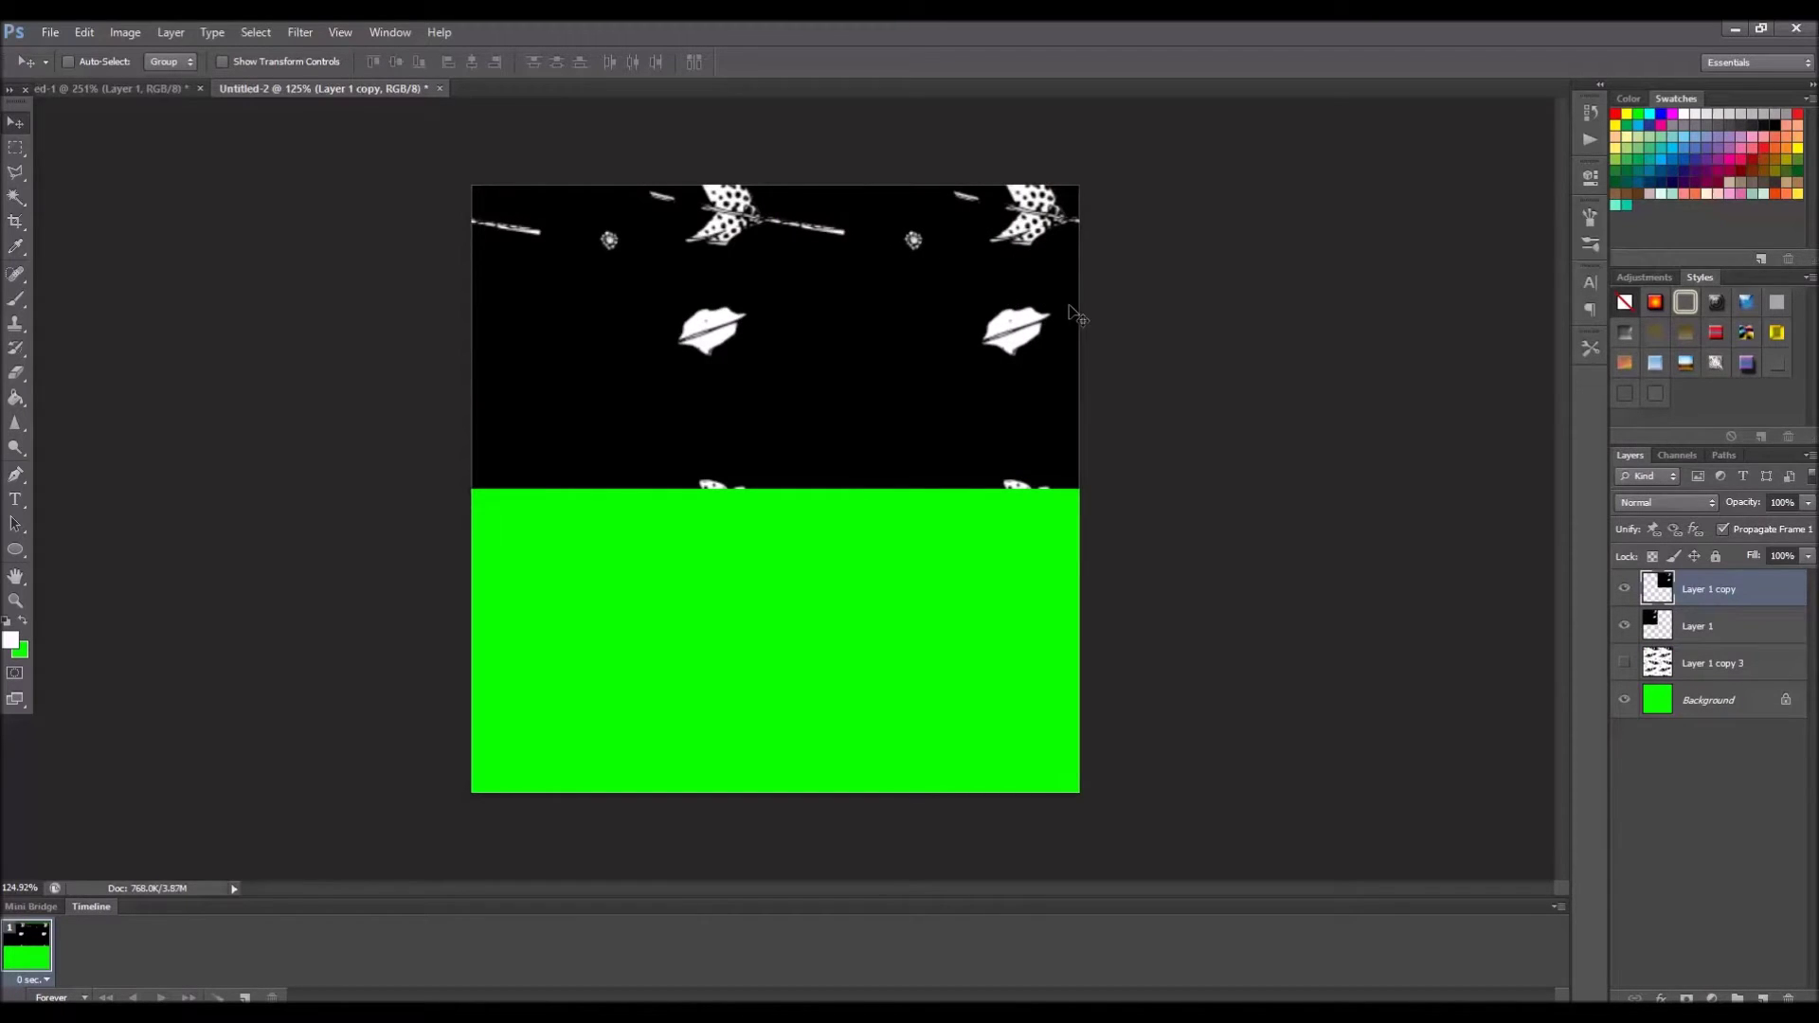
alt+click(1073, 313)
drag(890, 431, 889, 691)
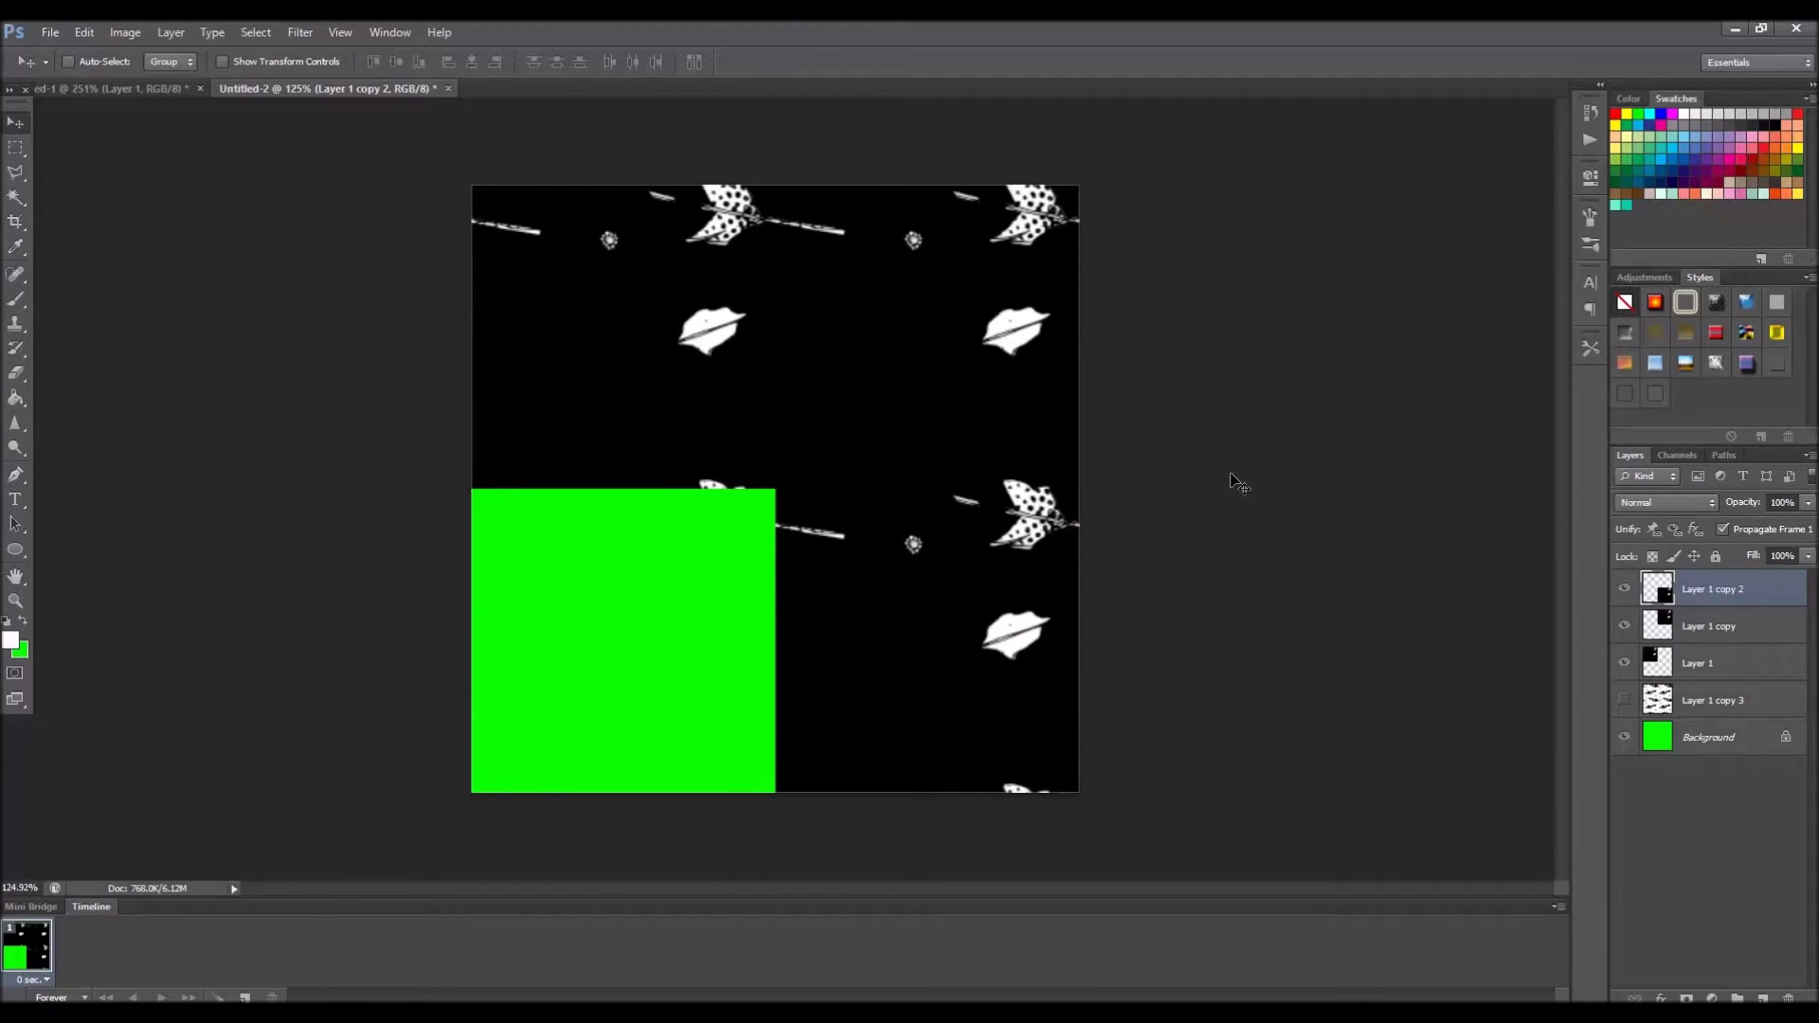
key(ctrl+j)
drag(938, 569, 623, 588)
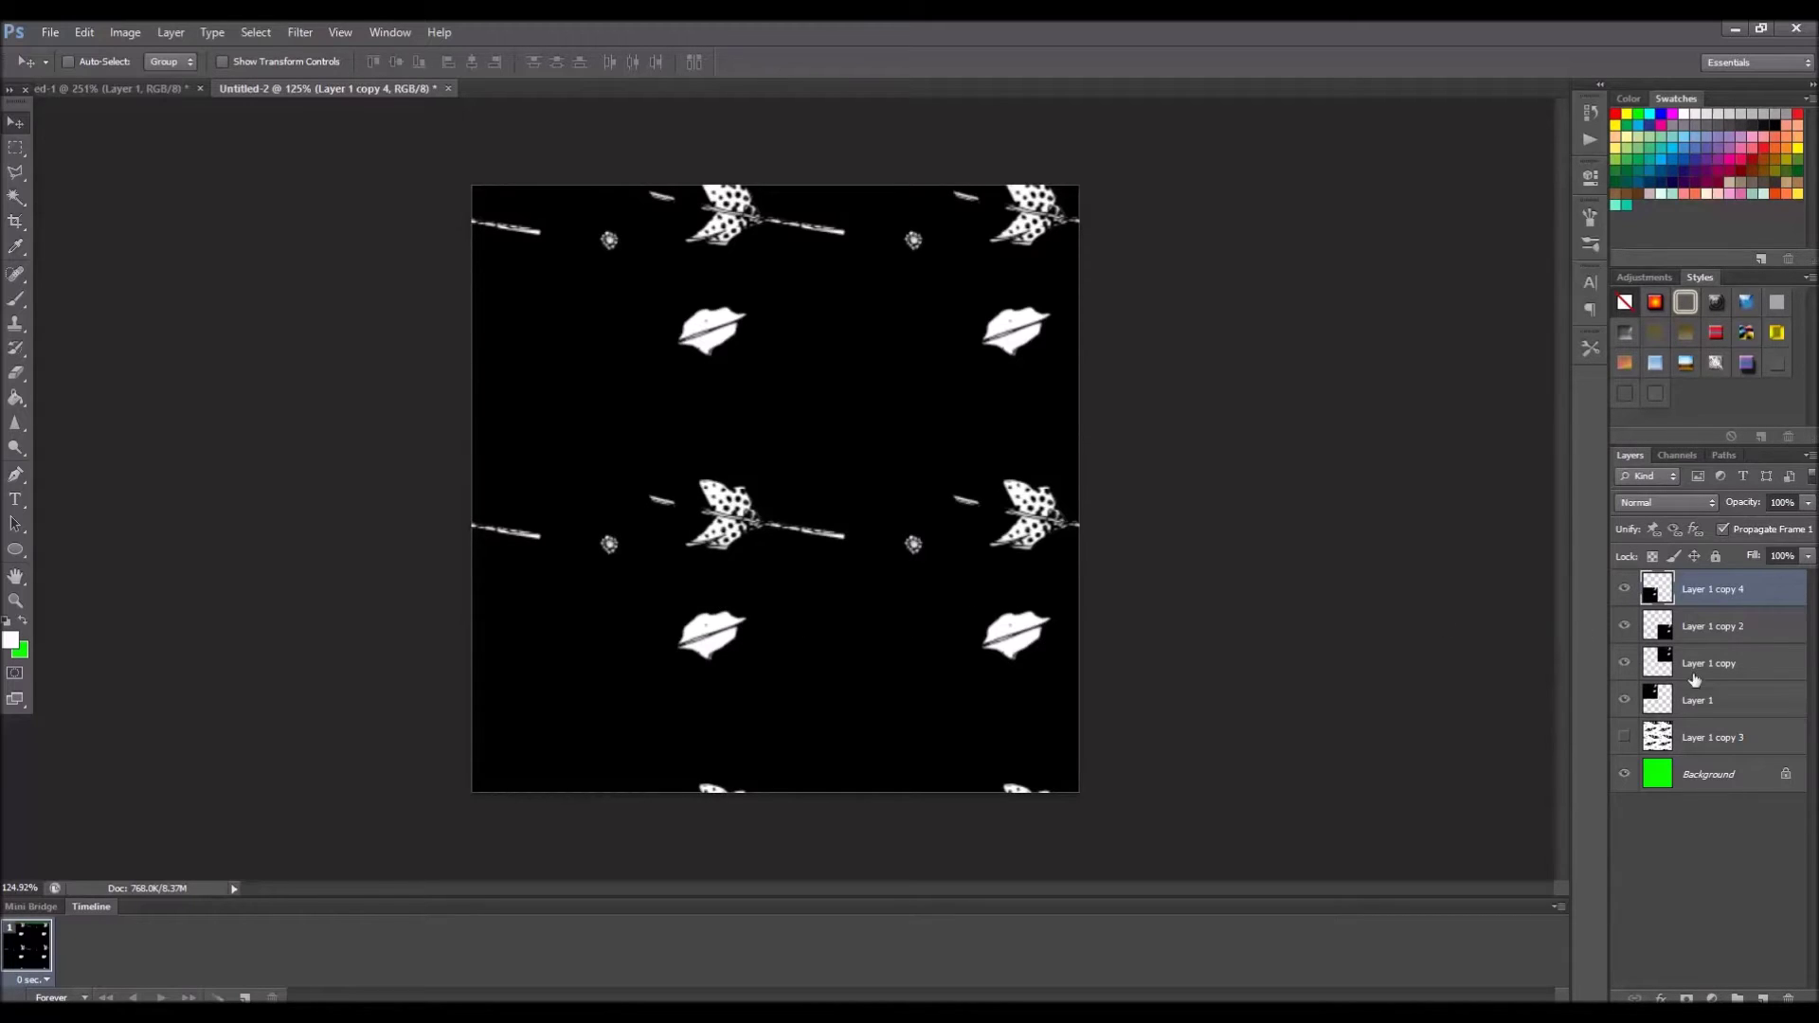
Merge the four black tile layers made from Layer 1 and make the merged feather layer visible again.
shift+click(1725, 703)
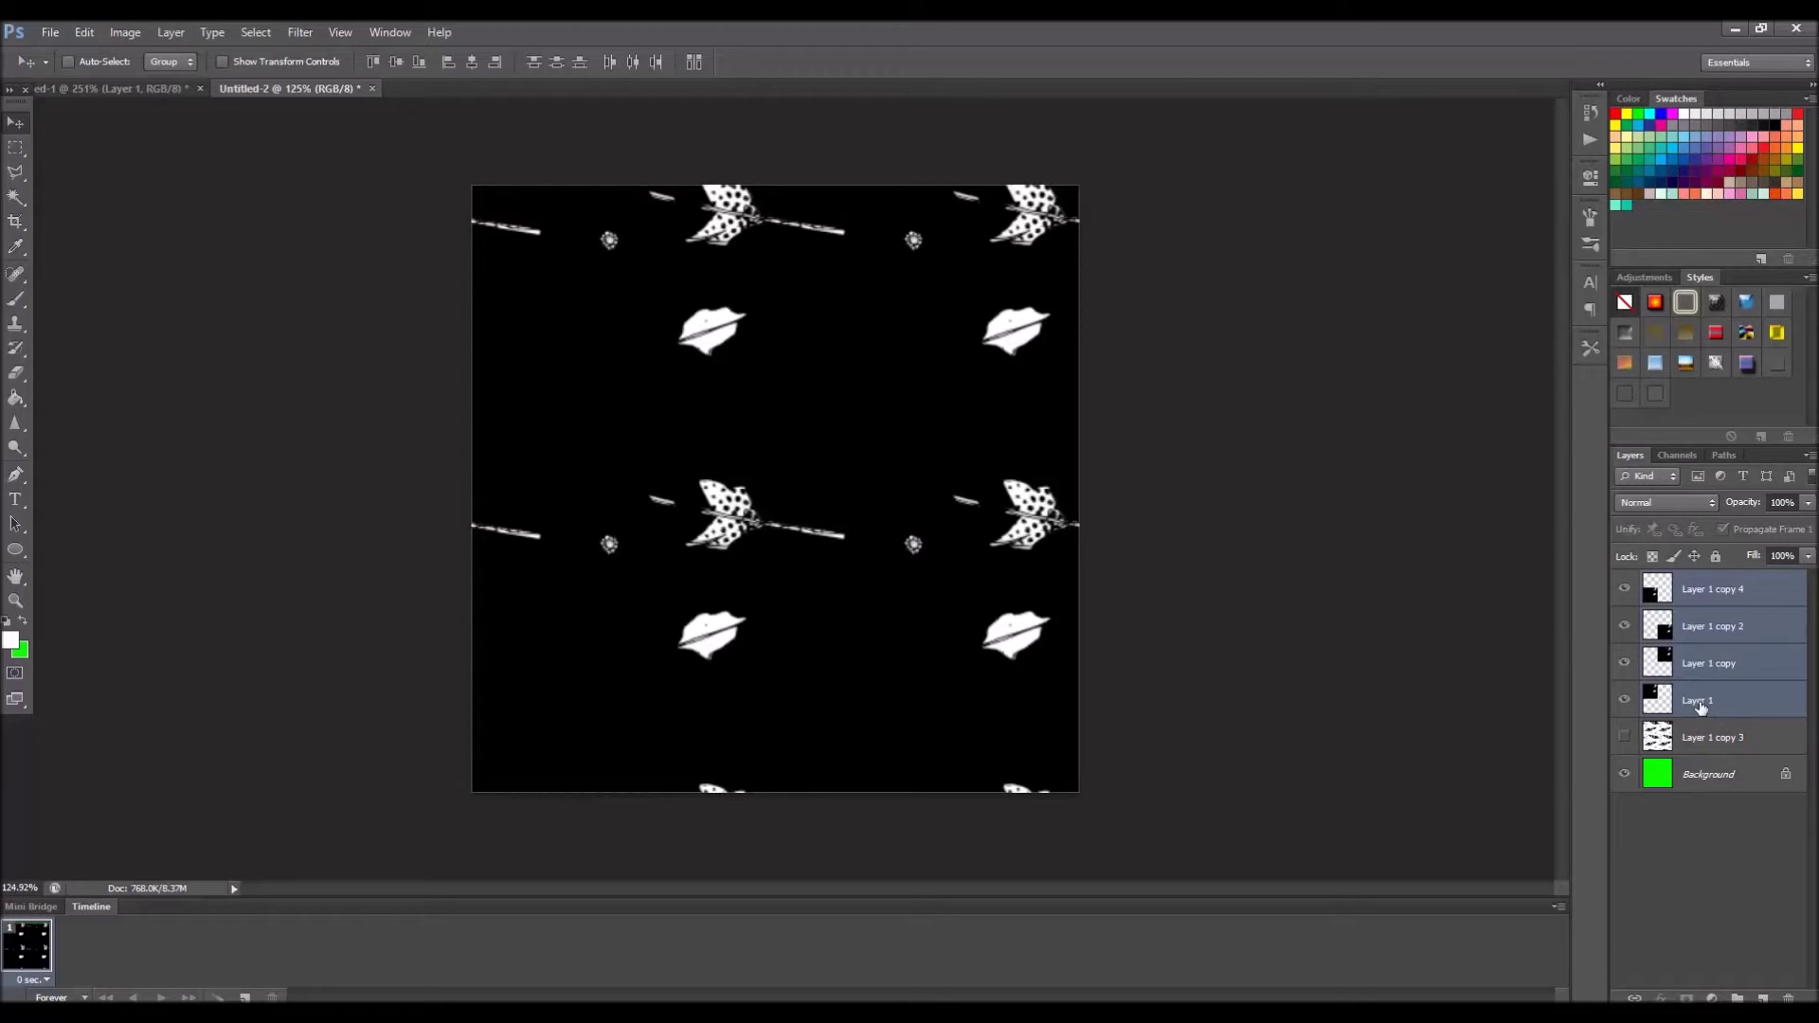
right_click(1701, 705)
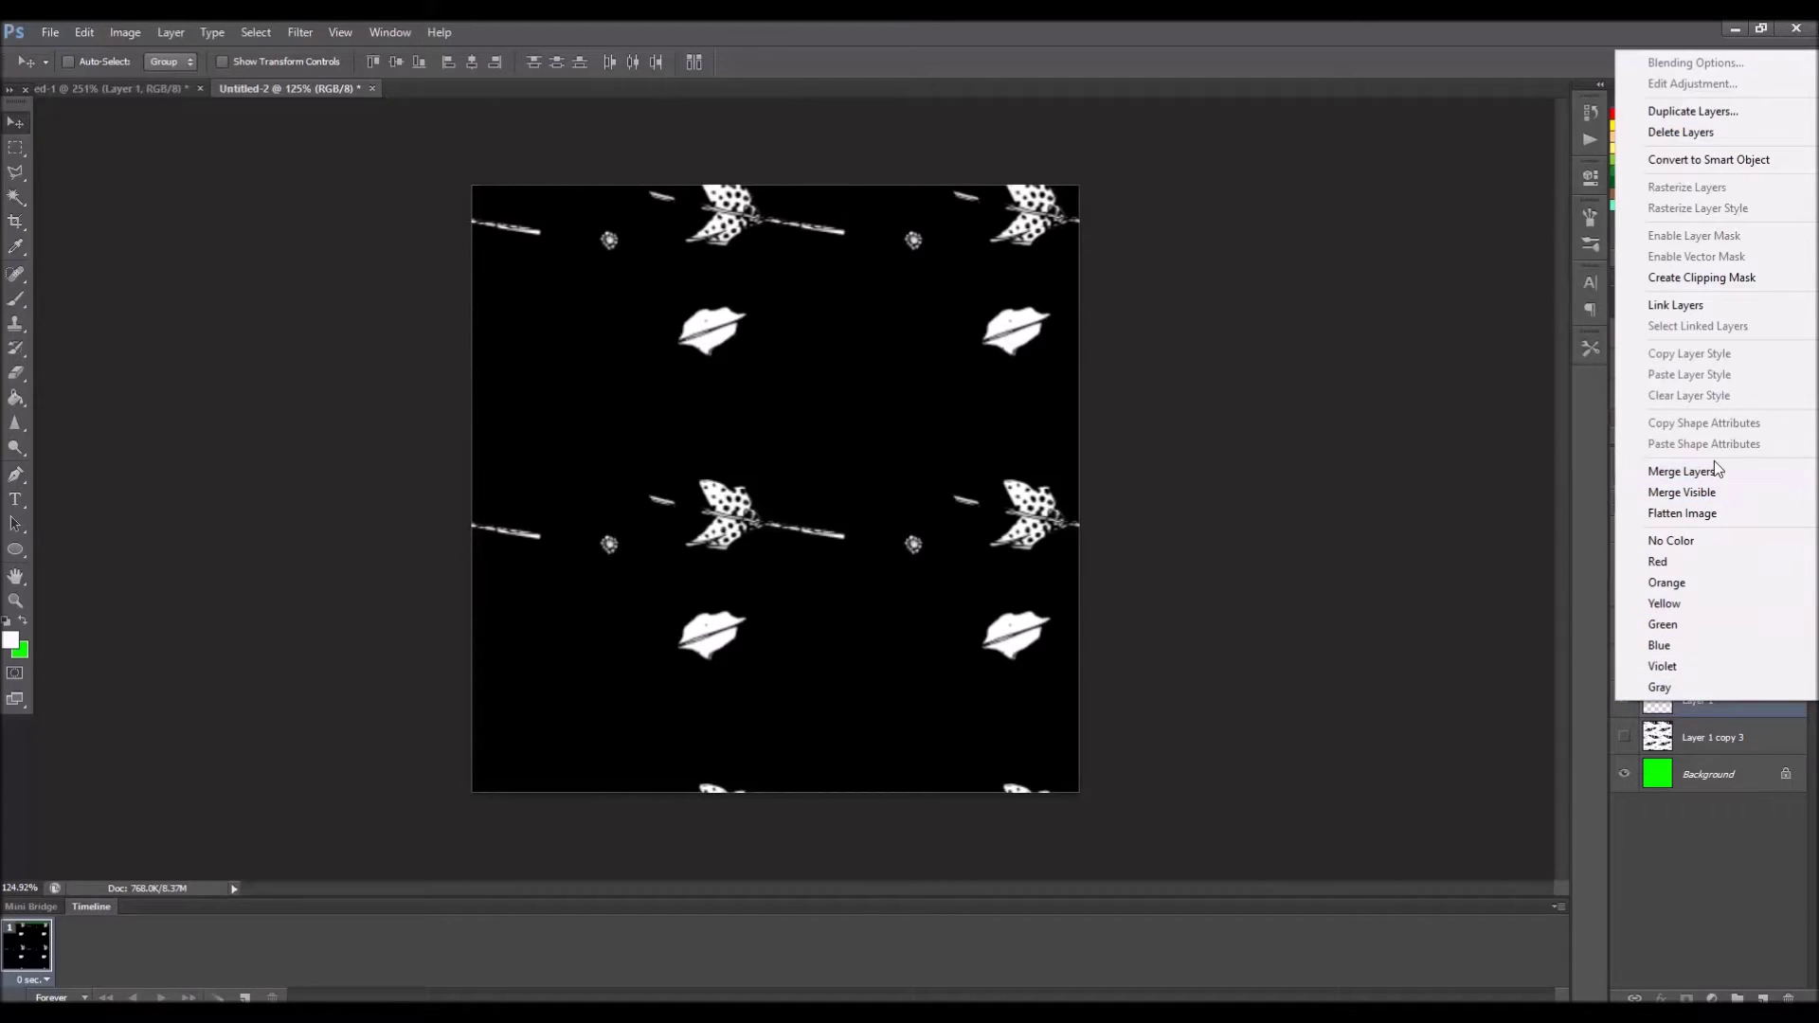
click(1682, 471)
click(1626, 591)
click(1626, 590)
click(1626, 590)
click(1625, 590)
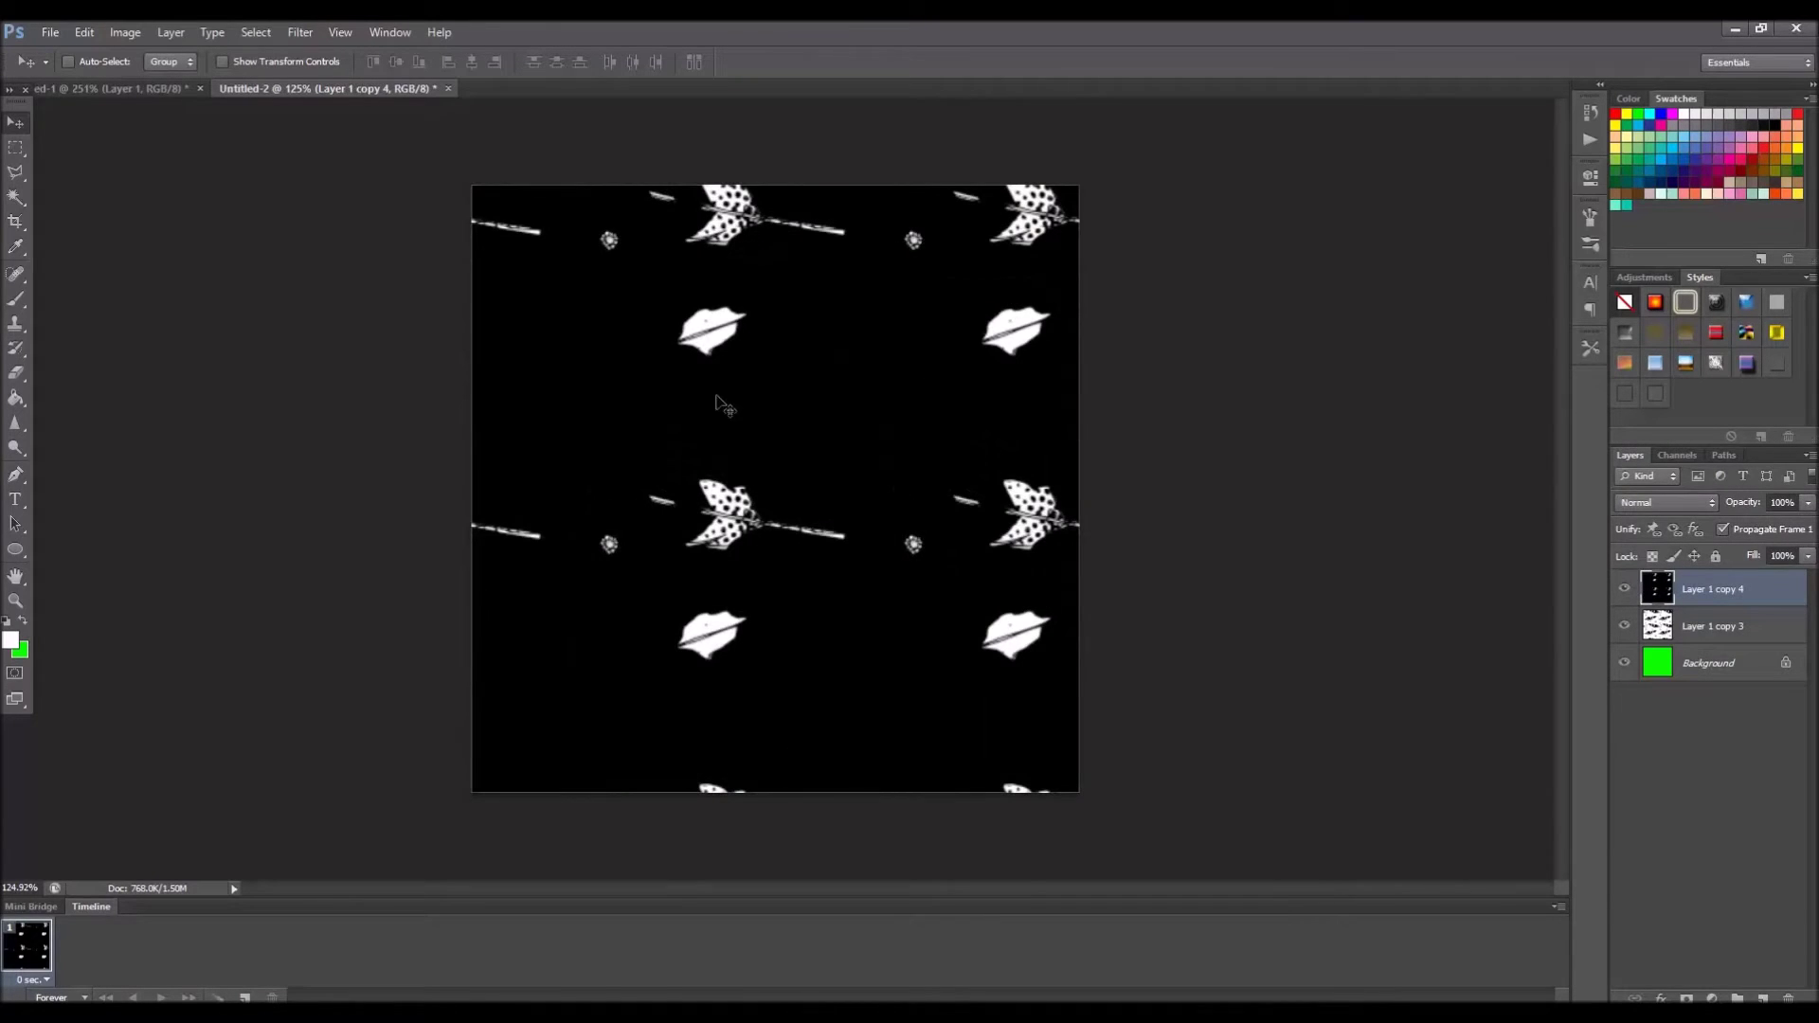
Show Layer 3 in the original tile document and copy it into Untitled-2.
click(149, 89)
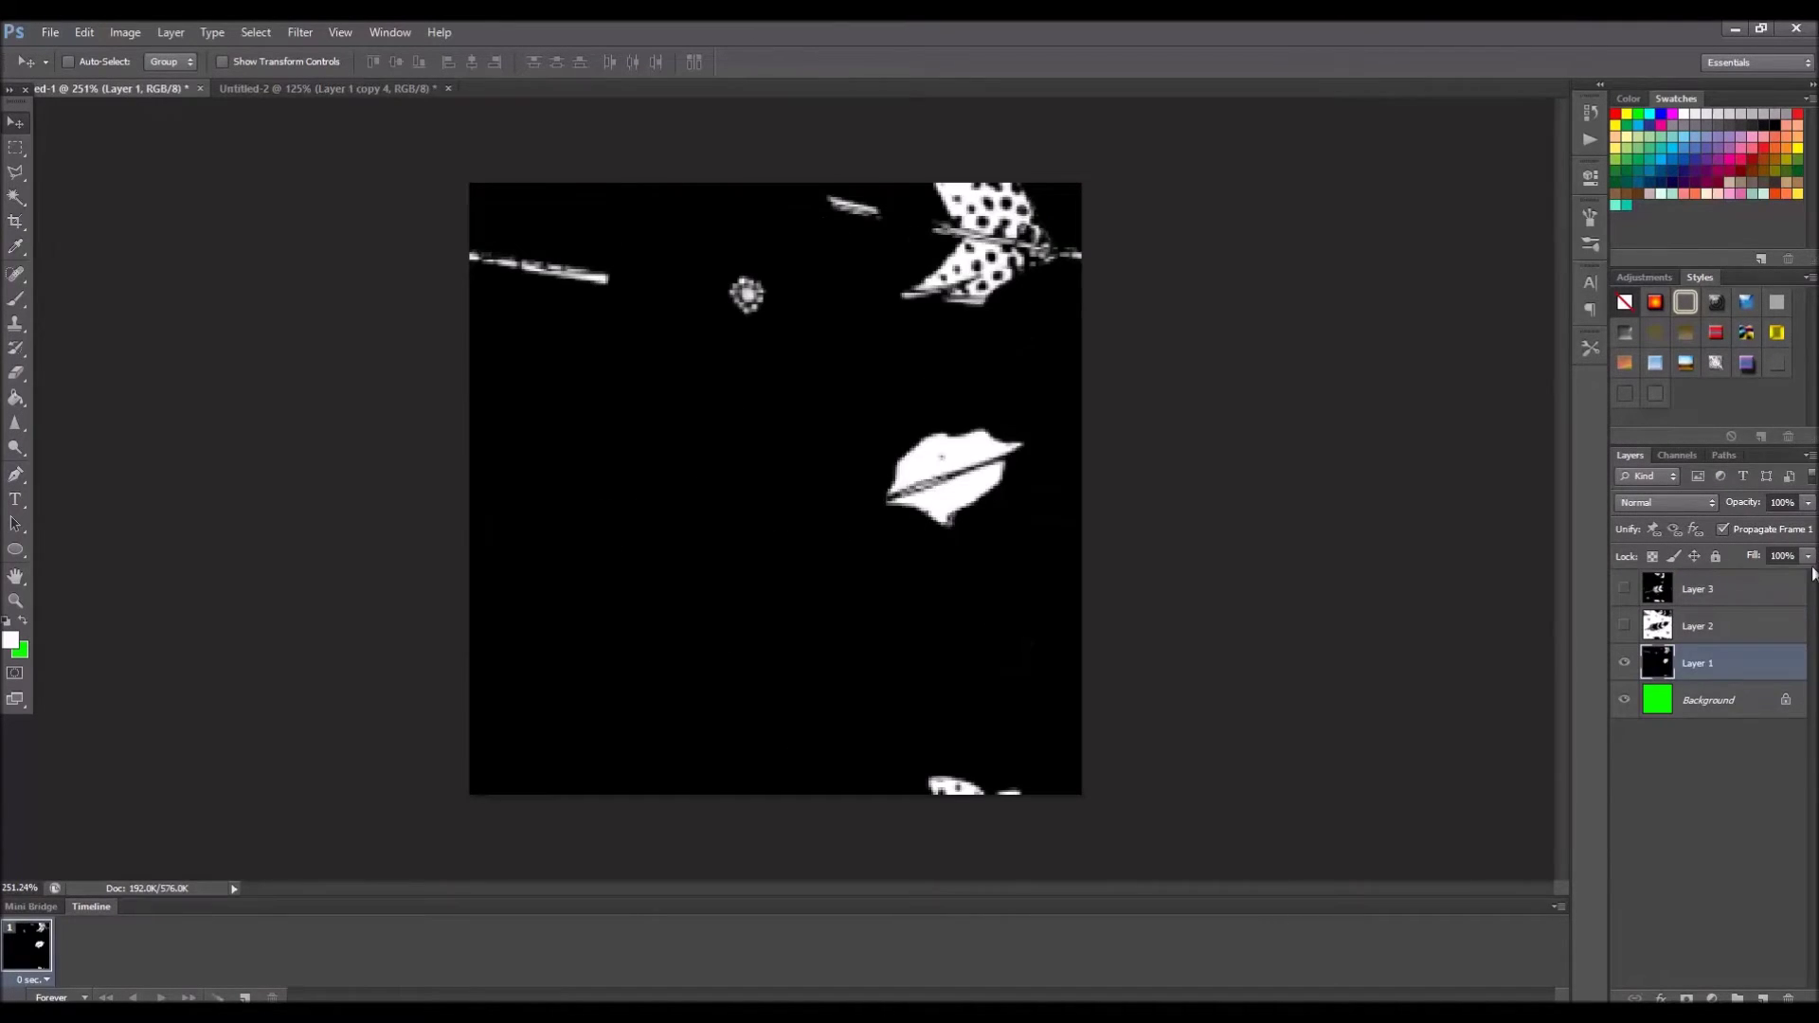
click(1683, 589)
click(1624, 590)
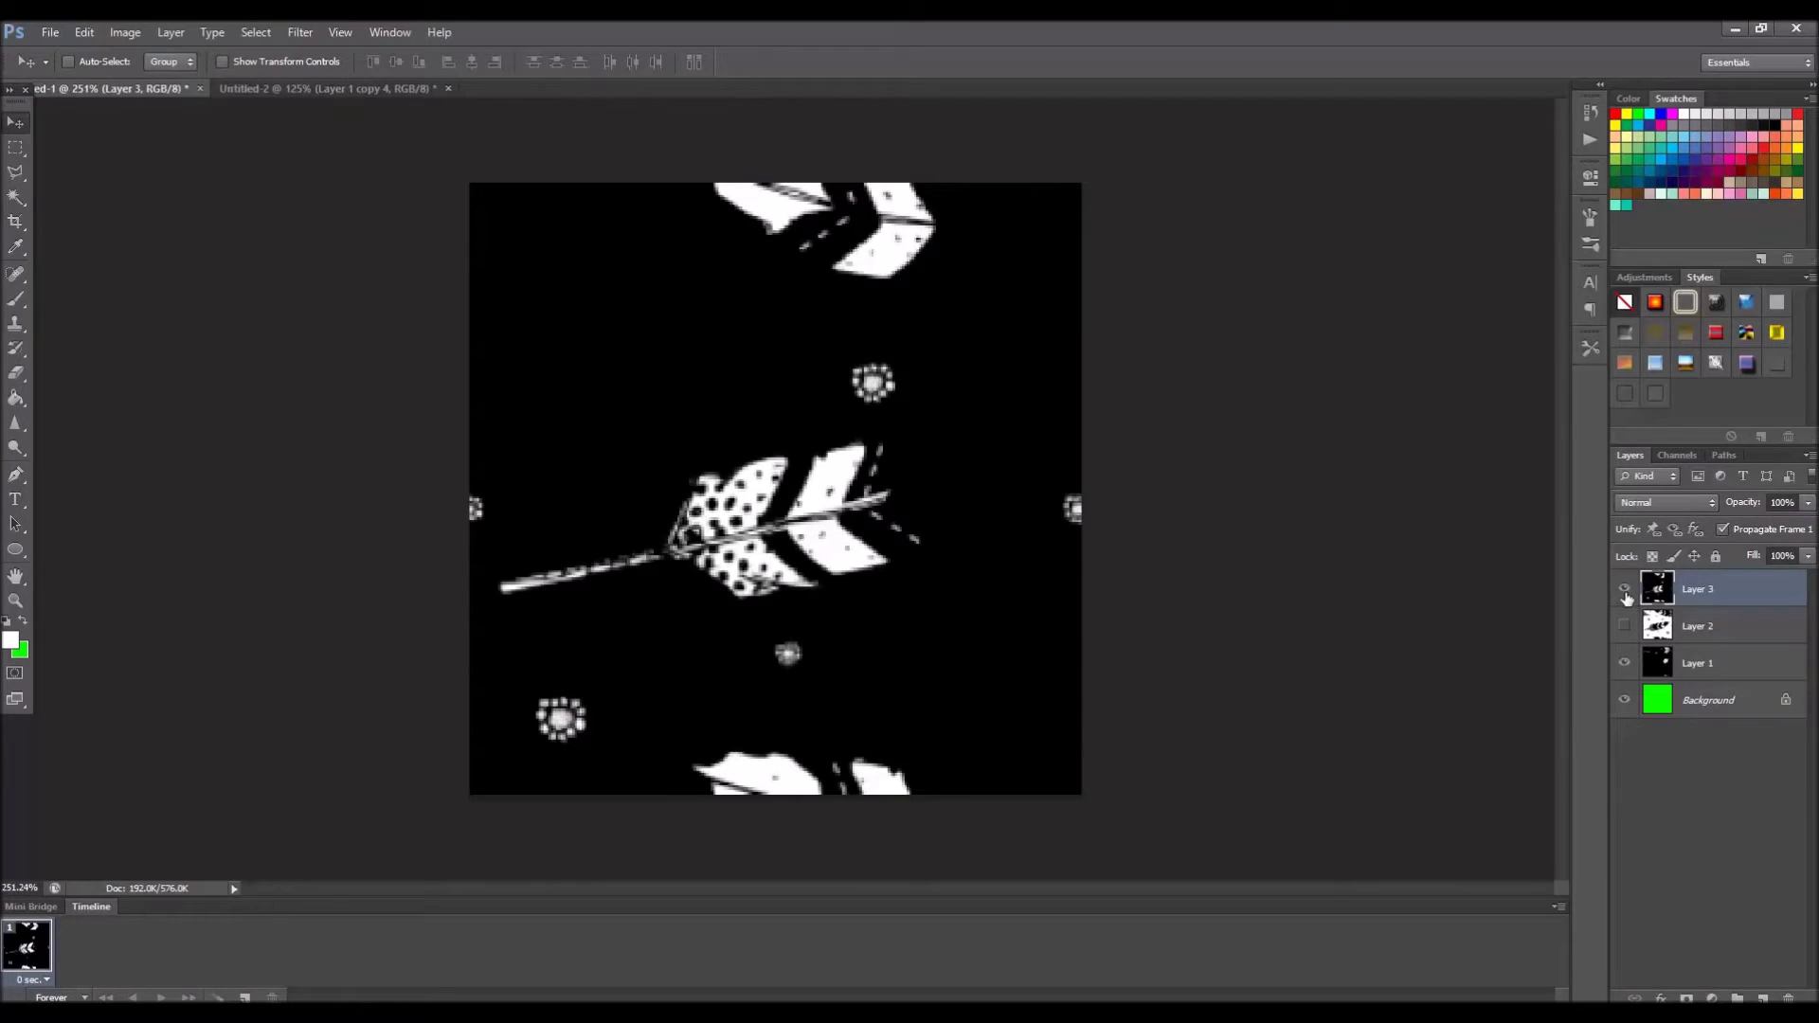
drag(777, 503, 810, 393)
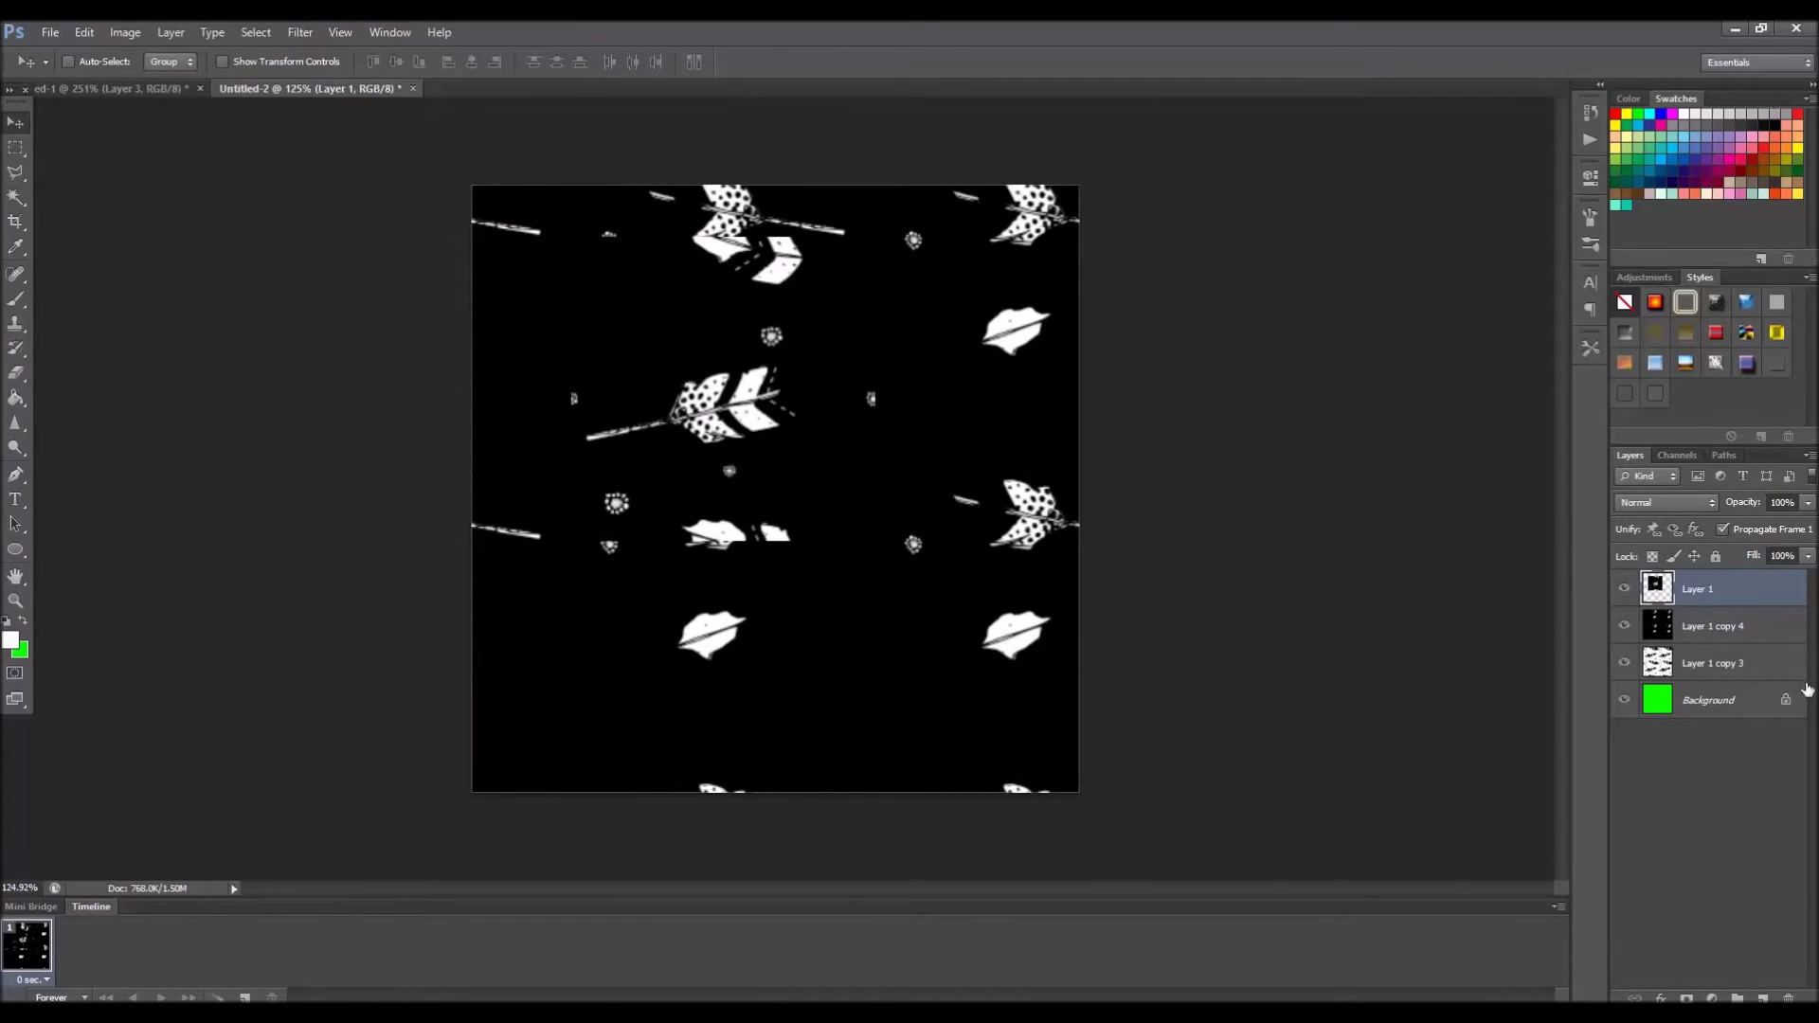
Hide the two merged pattern layers and fill all four canvas quarters with the Layer 3 tile and its three duplicates.
click(1624, 625)
click(1624, 662)
drag(748, 429, 691, 654)
key(ctrl+j)
key(ctrl+j)
key(ctrl+j)
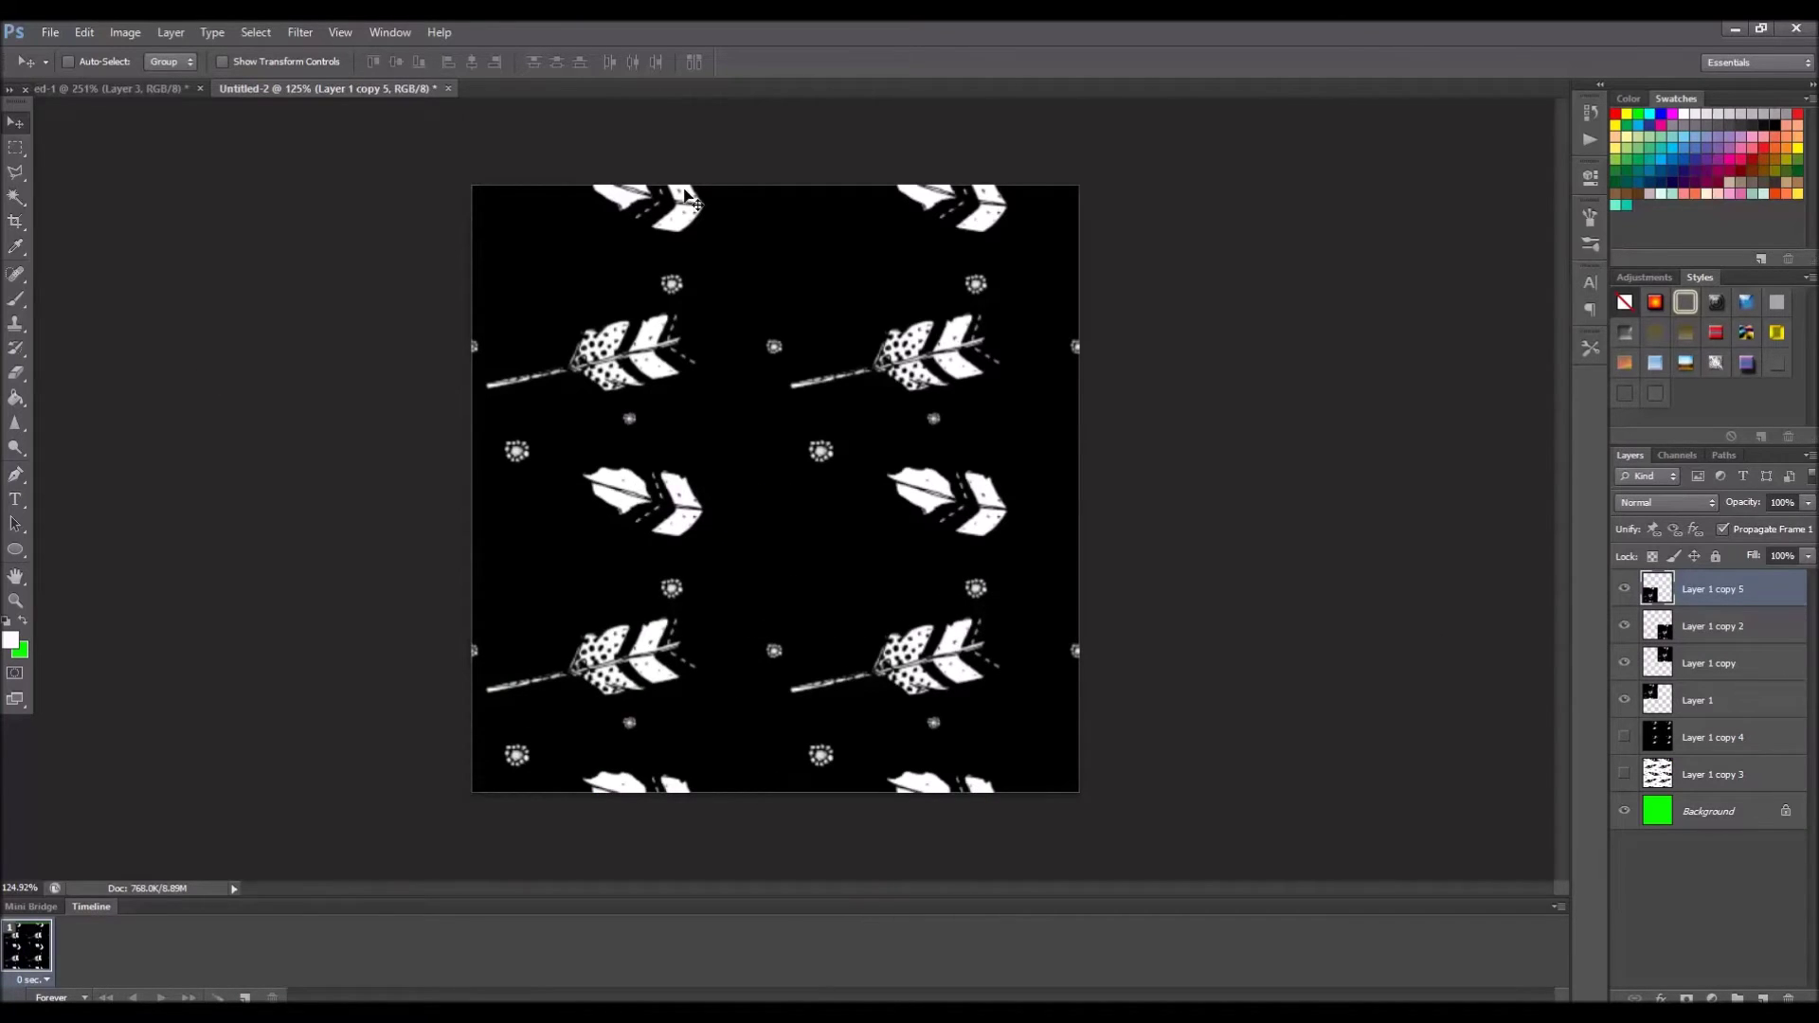
Merge the four tile layers made from Layer 3 into a single layer.
shift+click(1696, 706)
right_click(1697, 704)
click(1681, 471)
Compare the merged pattern layers by toggling their visibility and leave all three visible.
click(1624, 625)
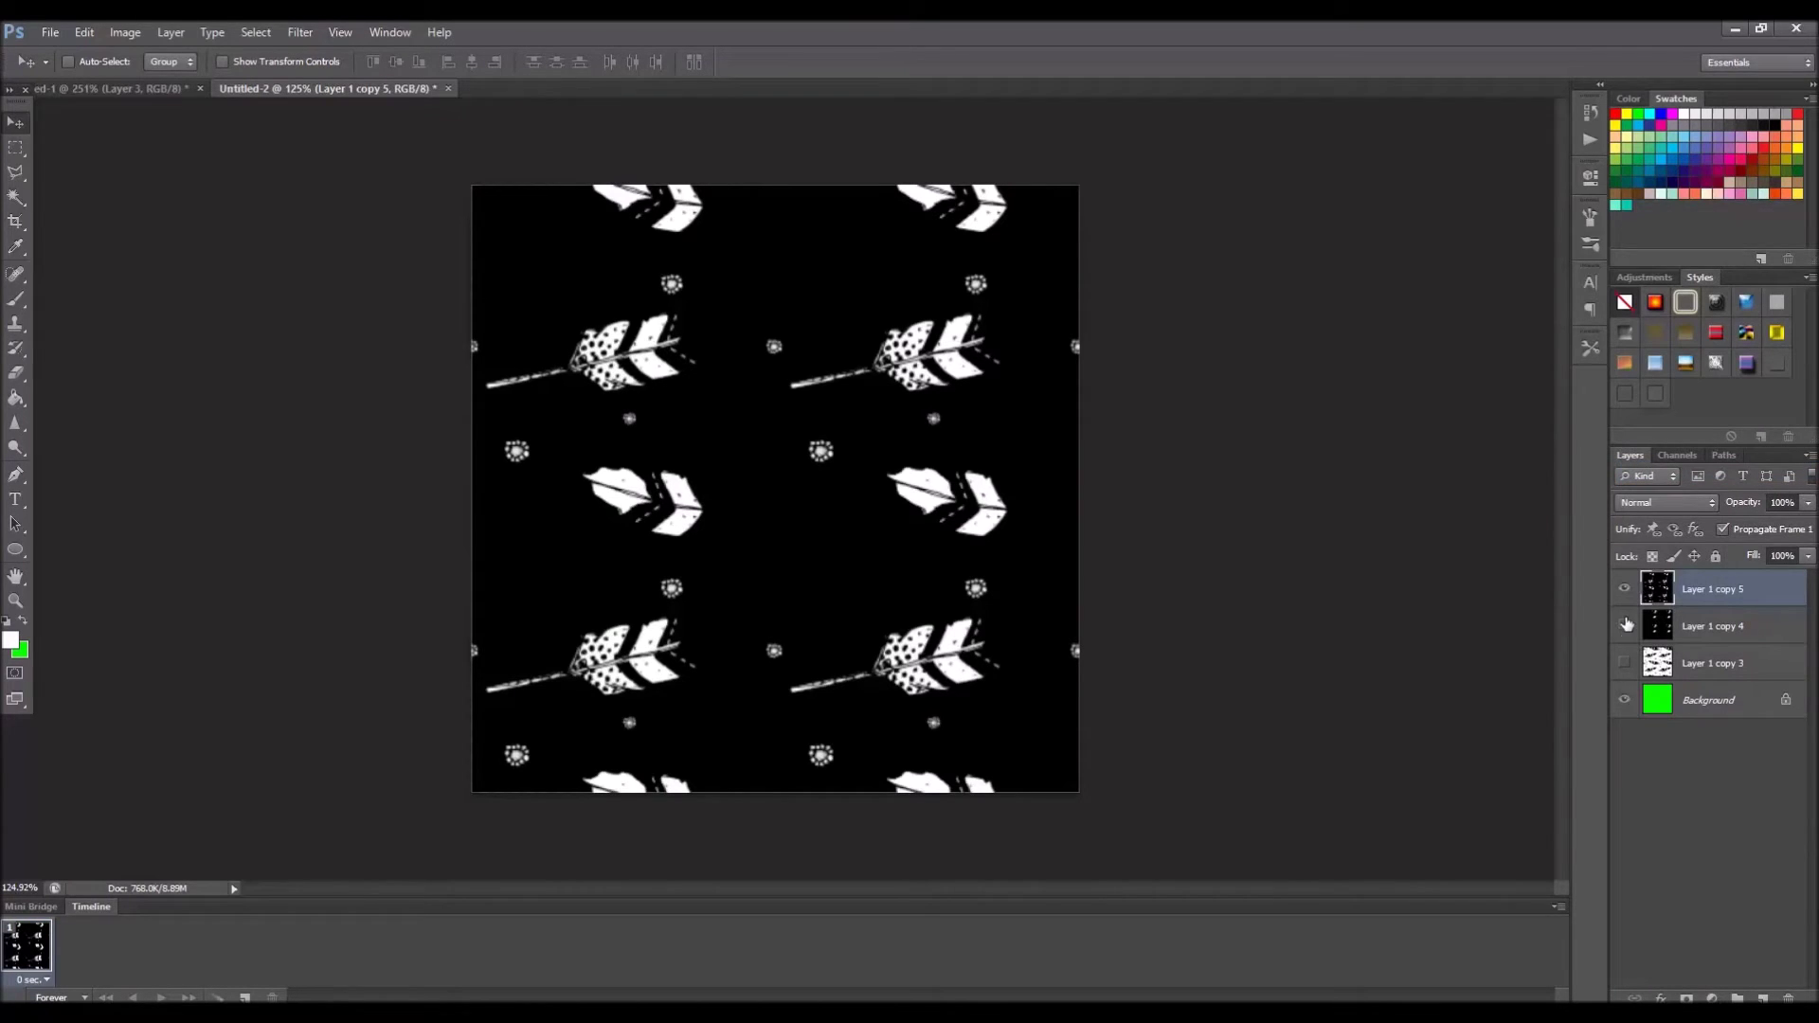
click(1623, 589)
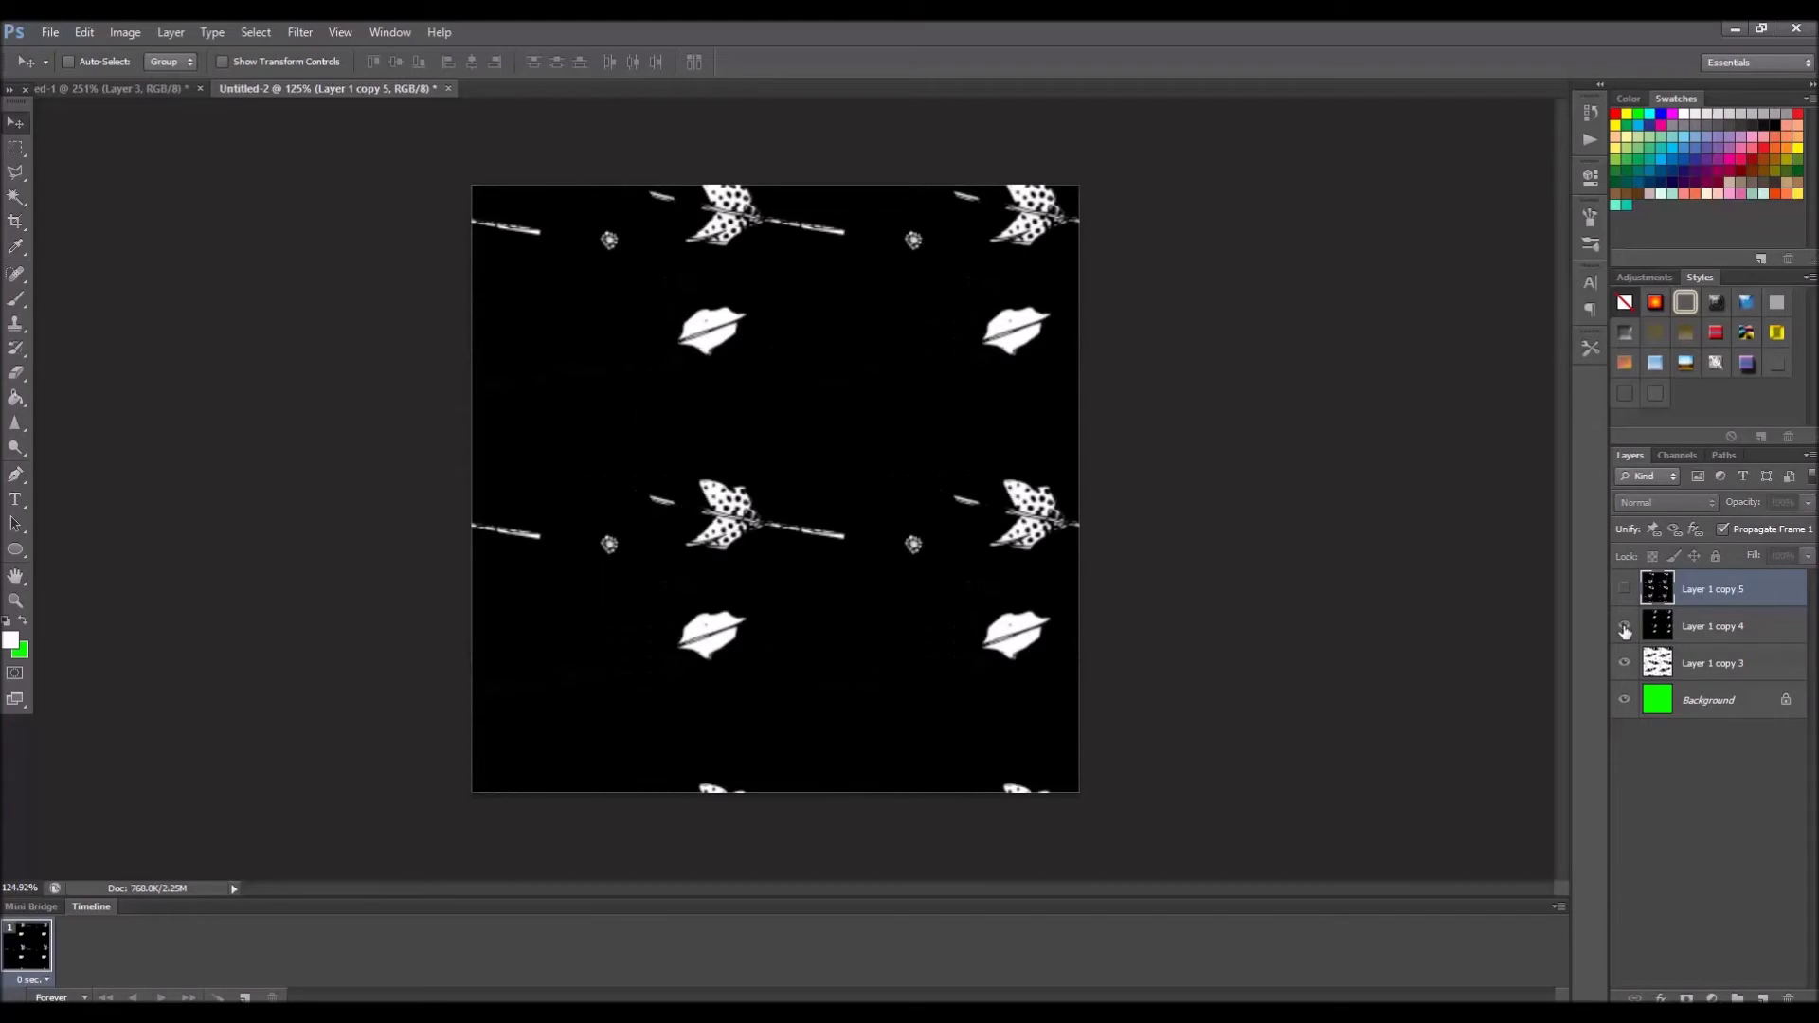
click(1624, 625)
click(1624, 625)
click(1624, 589)
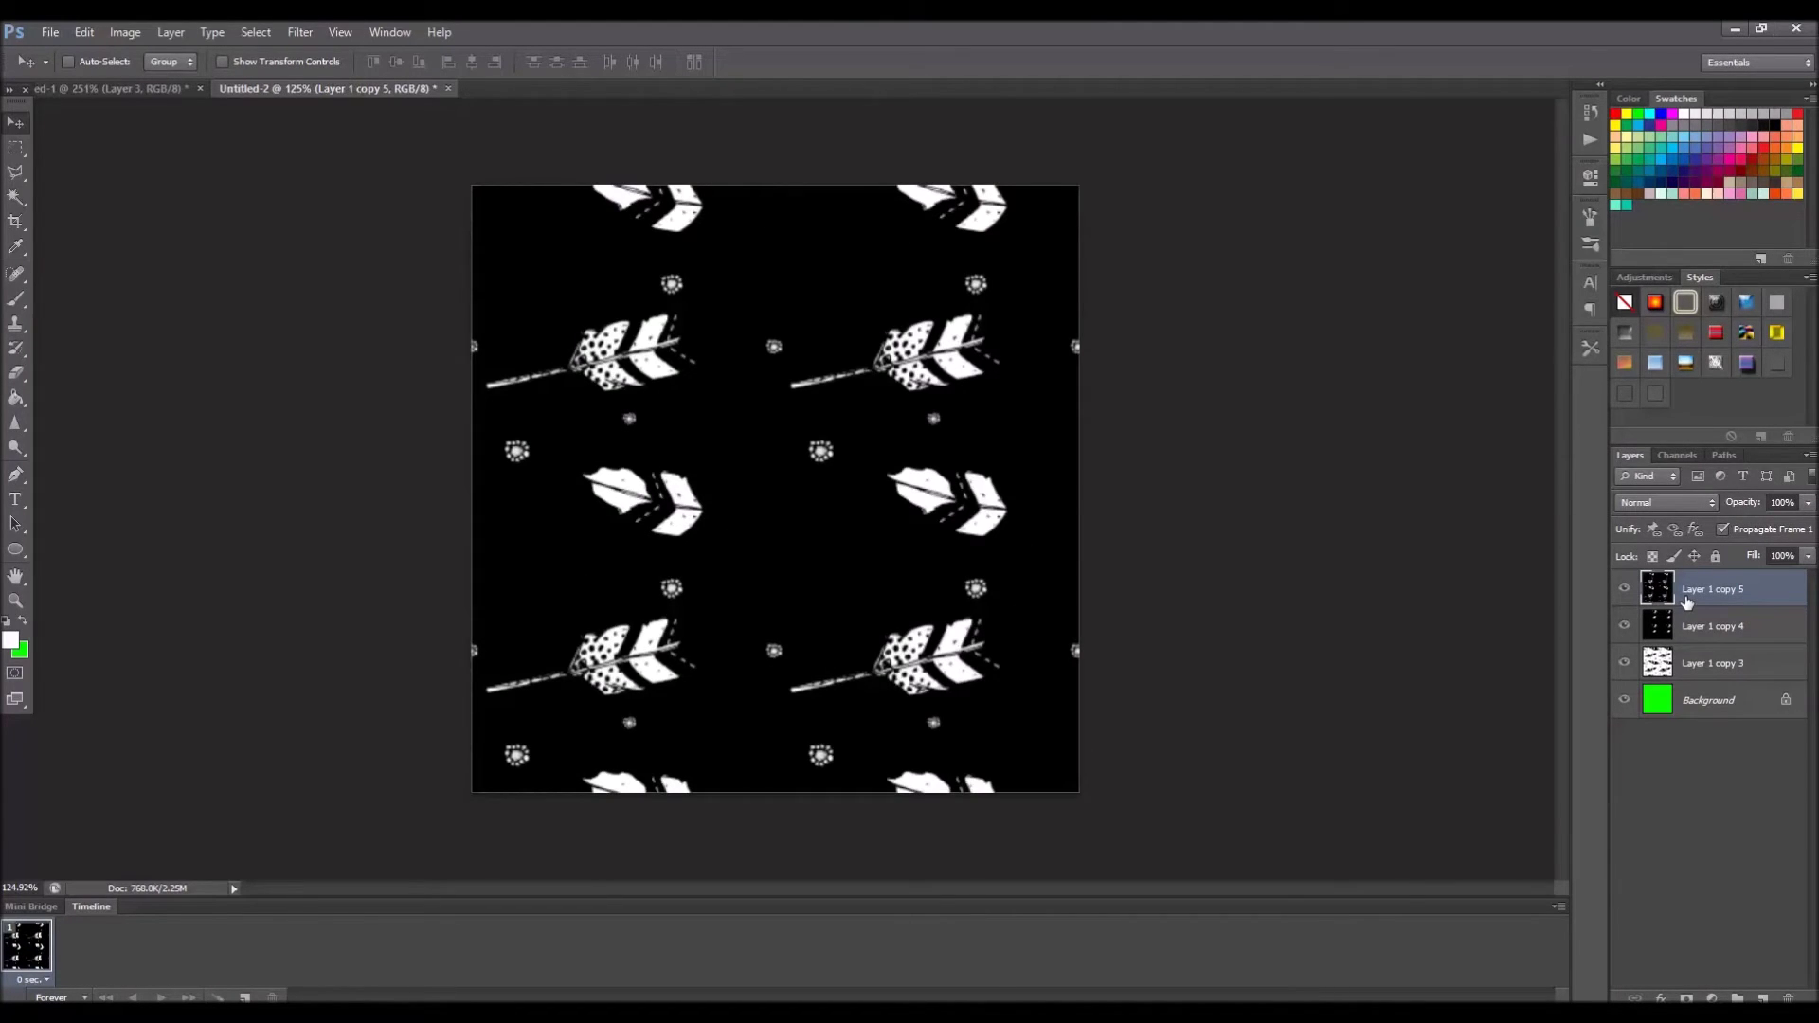
Resize the image to 256 × 256 pixels using Nearest Neighbor (preserve hard edges) resampling.
key(ctrl+alt+i)
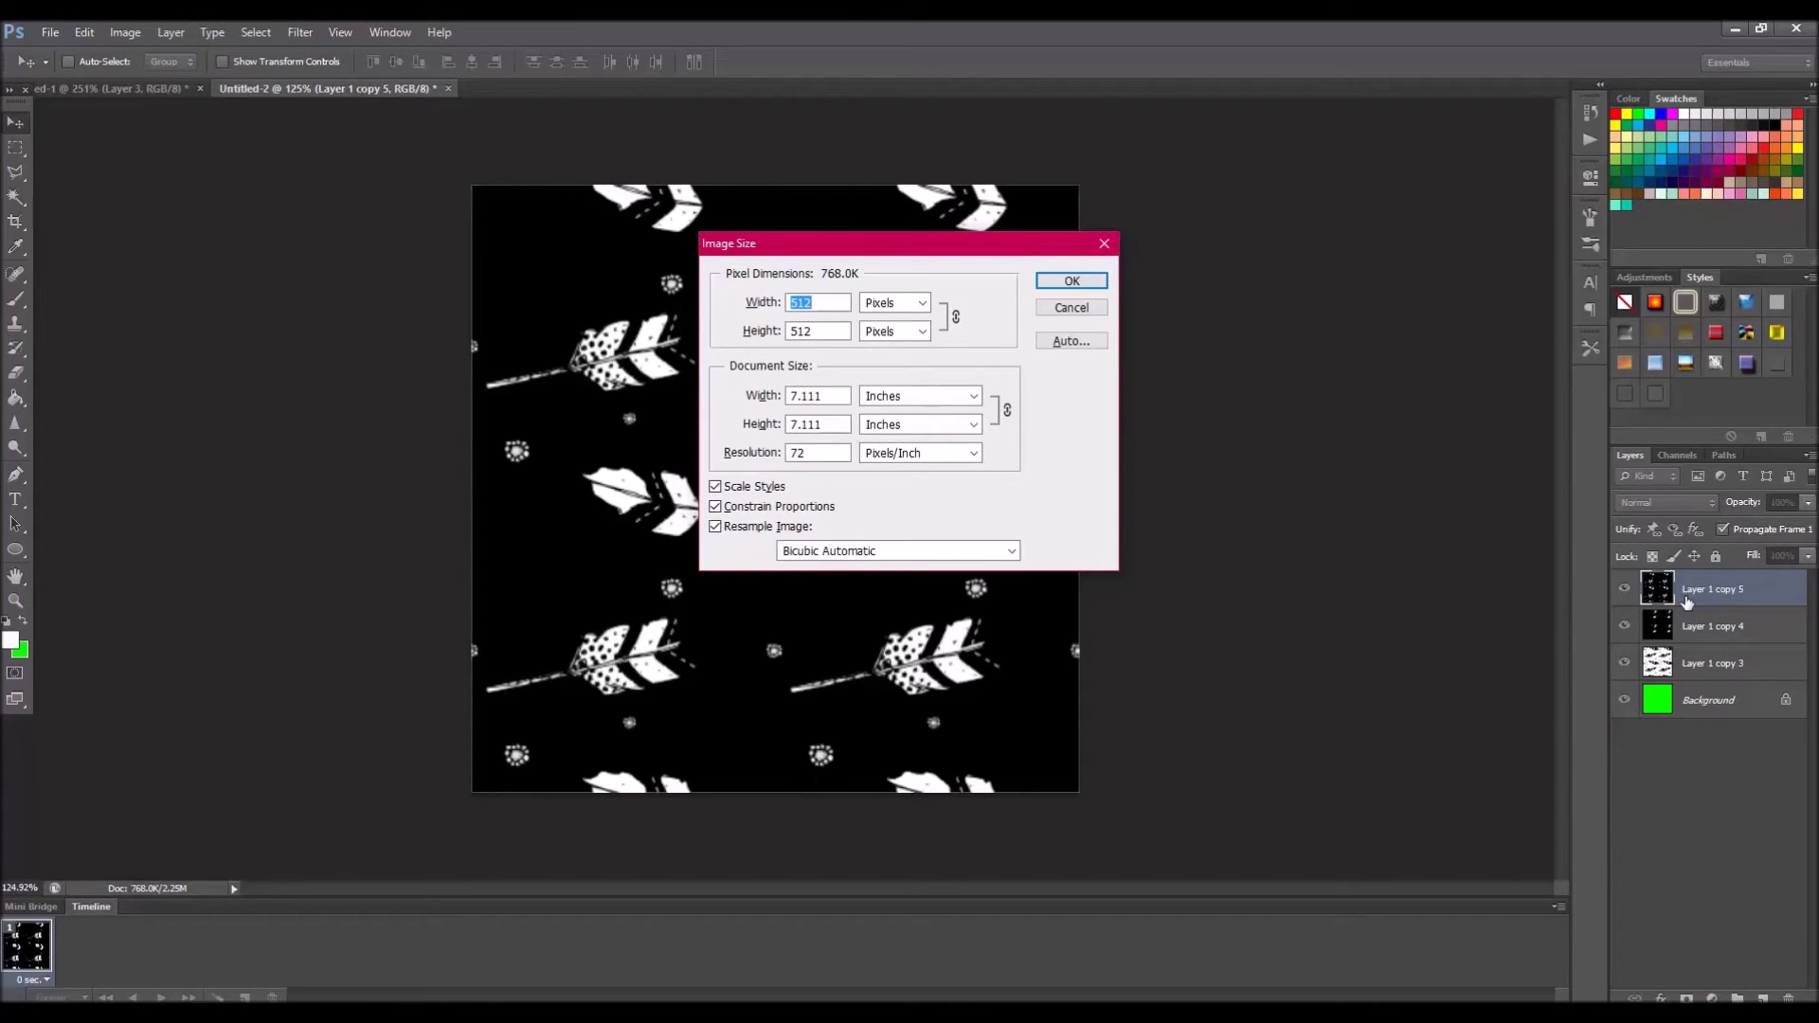
click(862, 551)
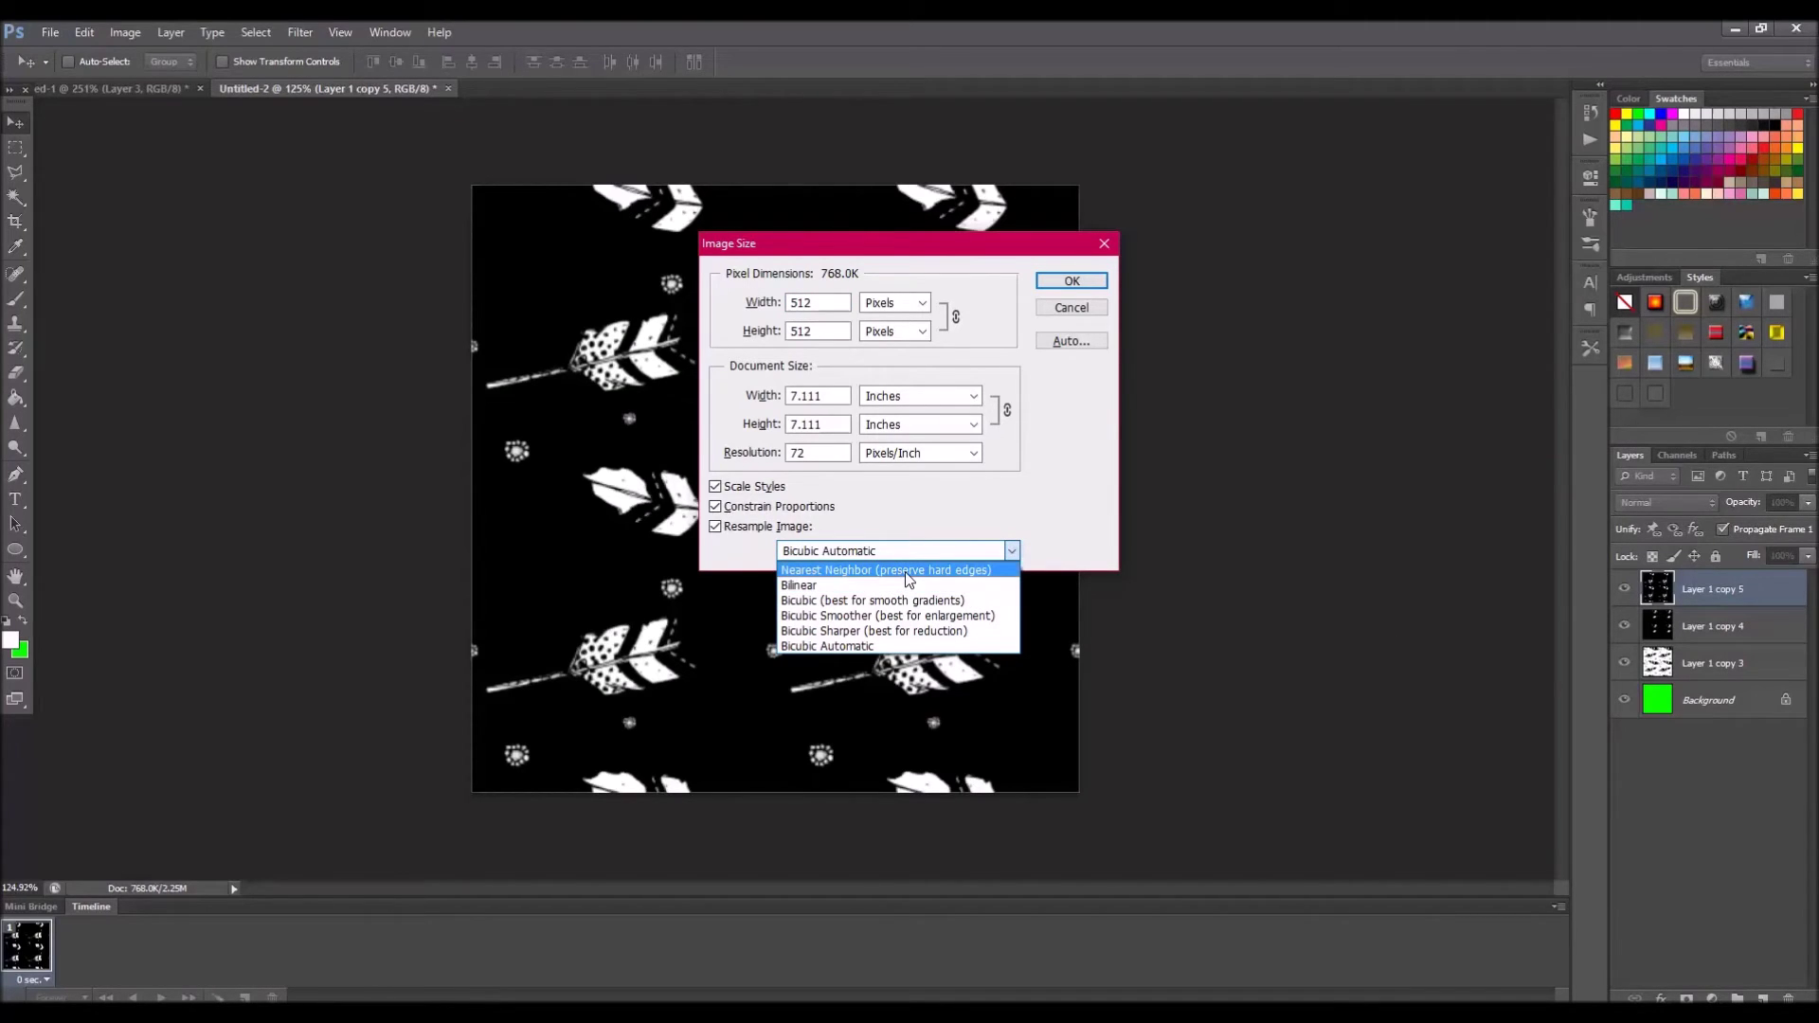
click(905, 572)
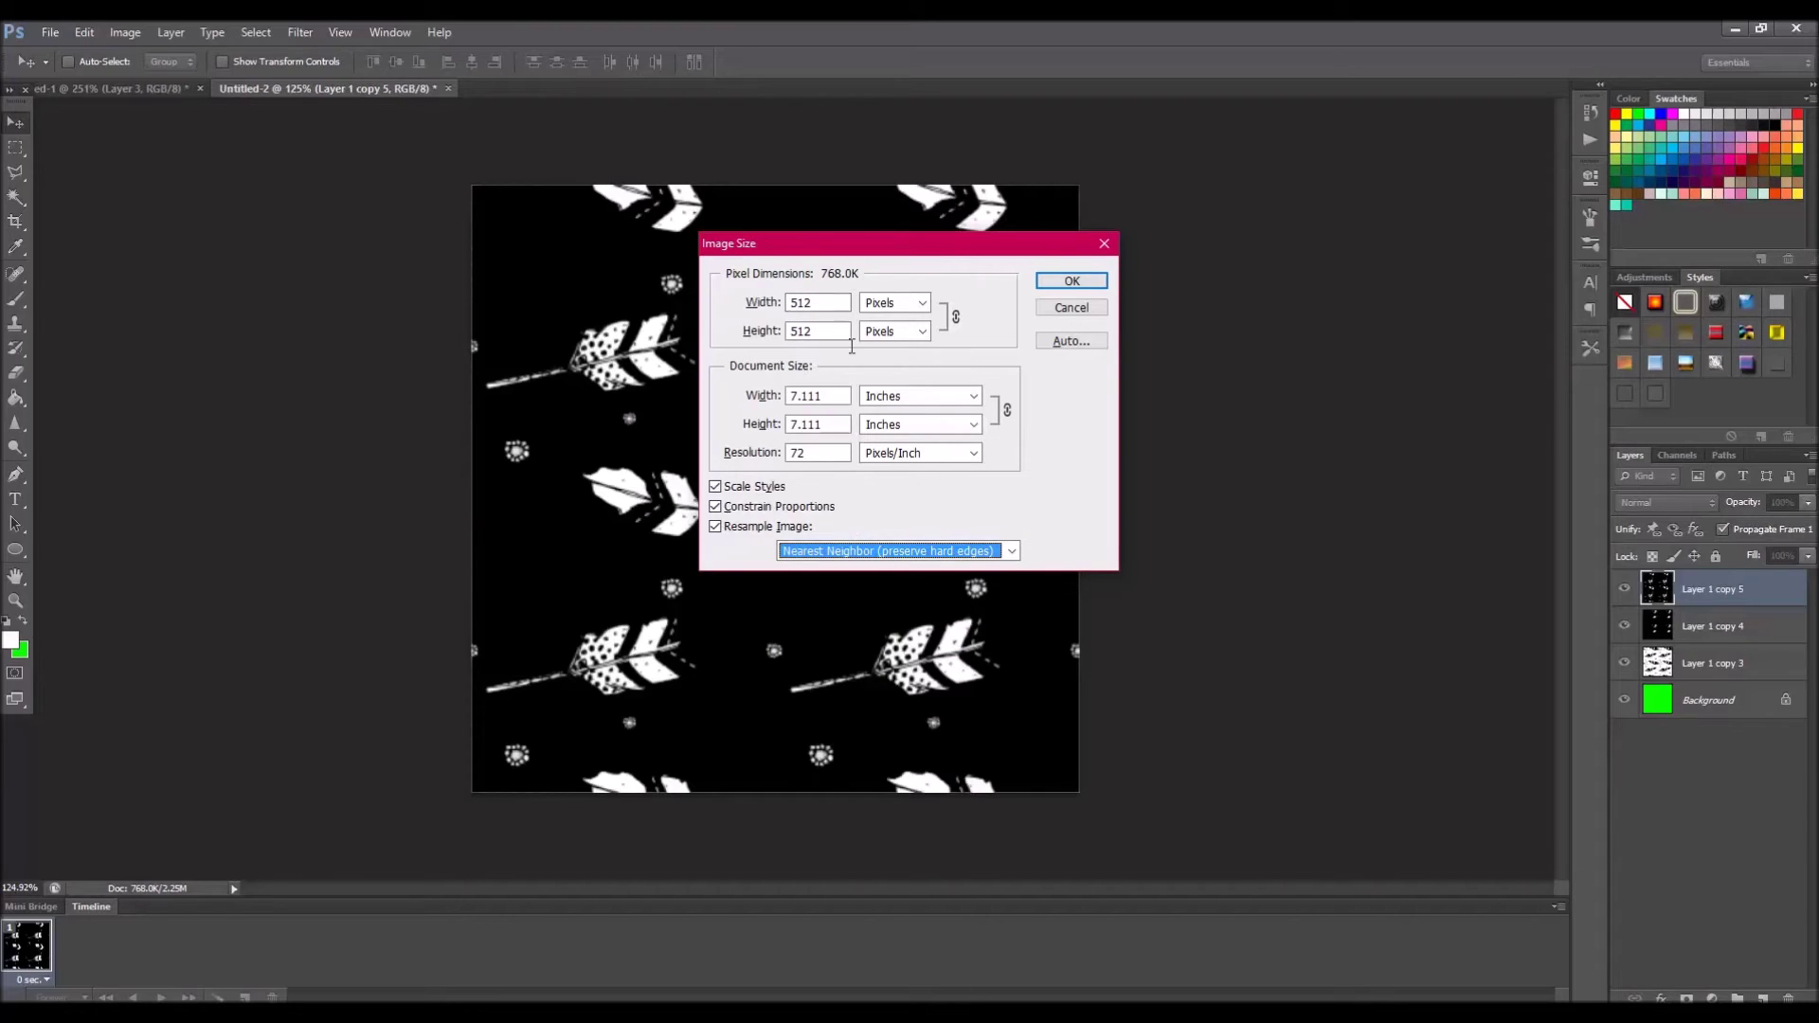
click(824, 551)
click(886, 570)
click(787, 303)
text(256)
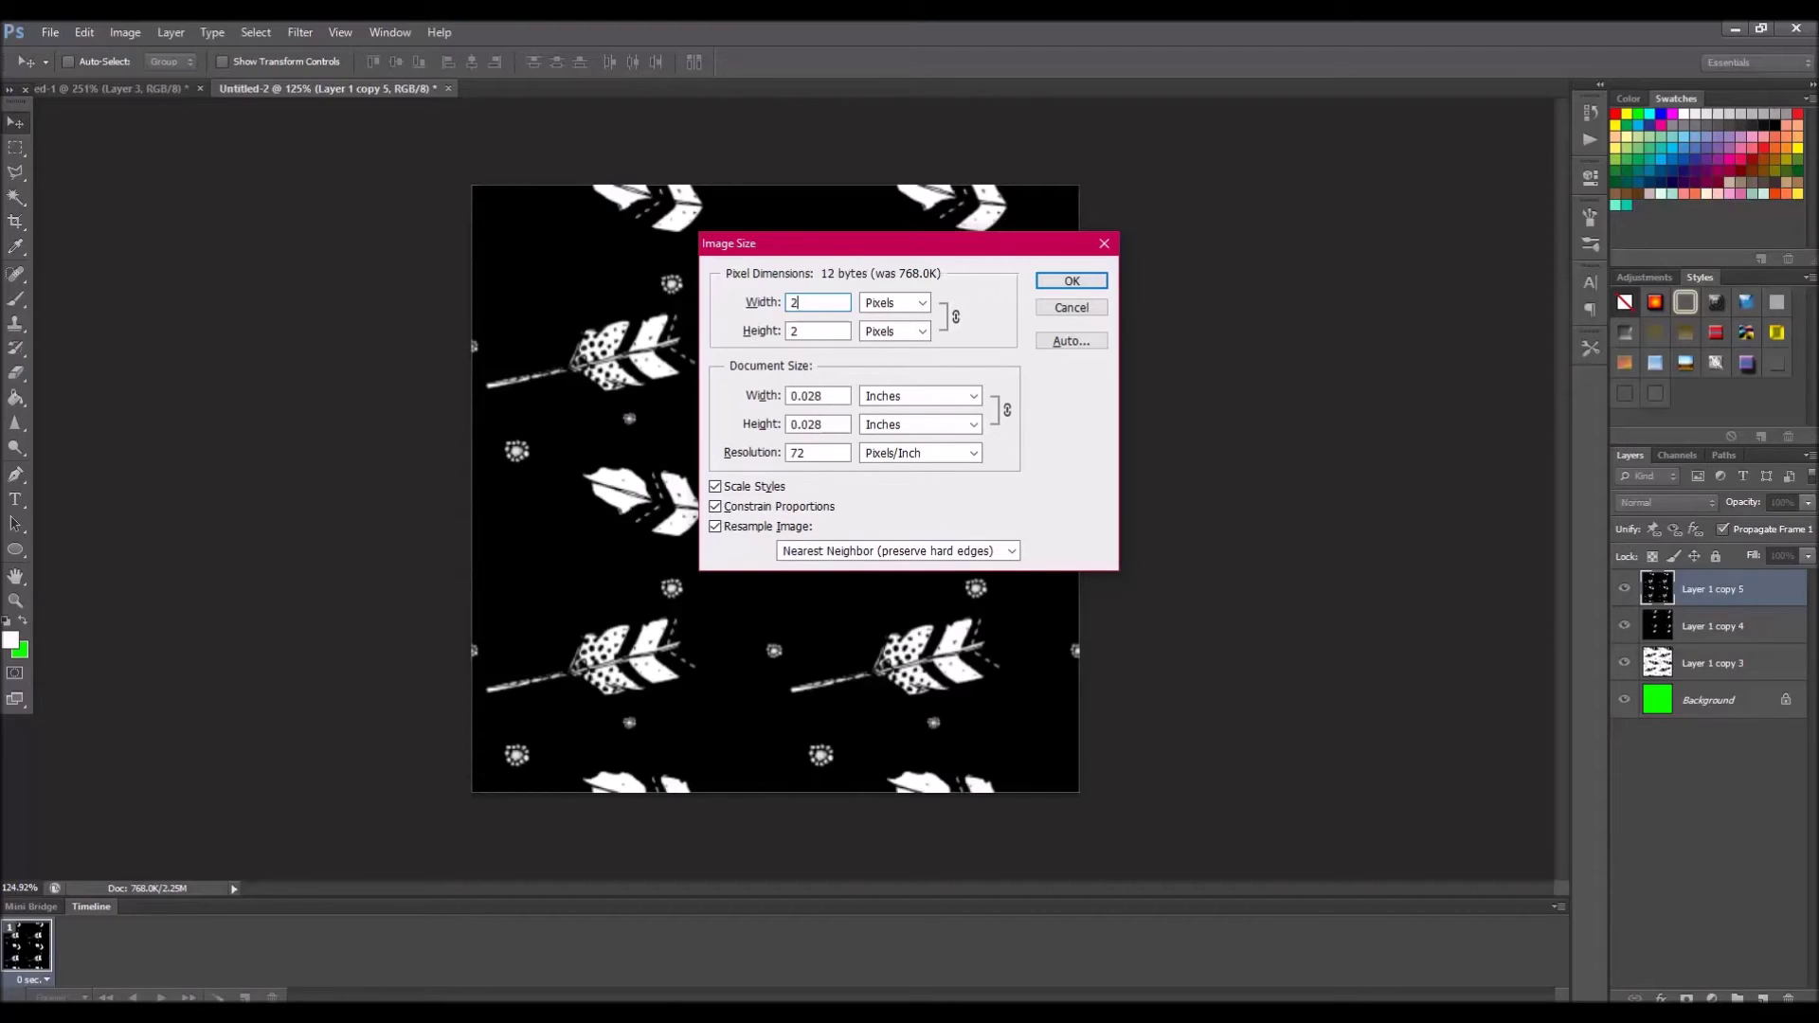
click(1066, 282)
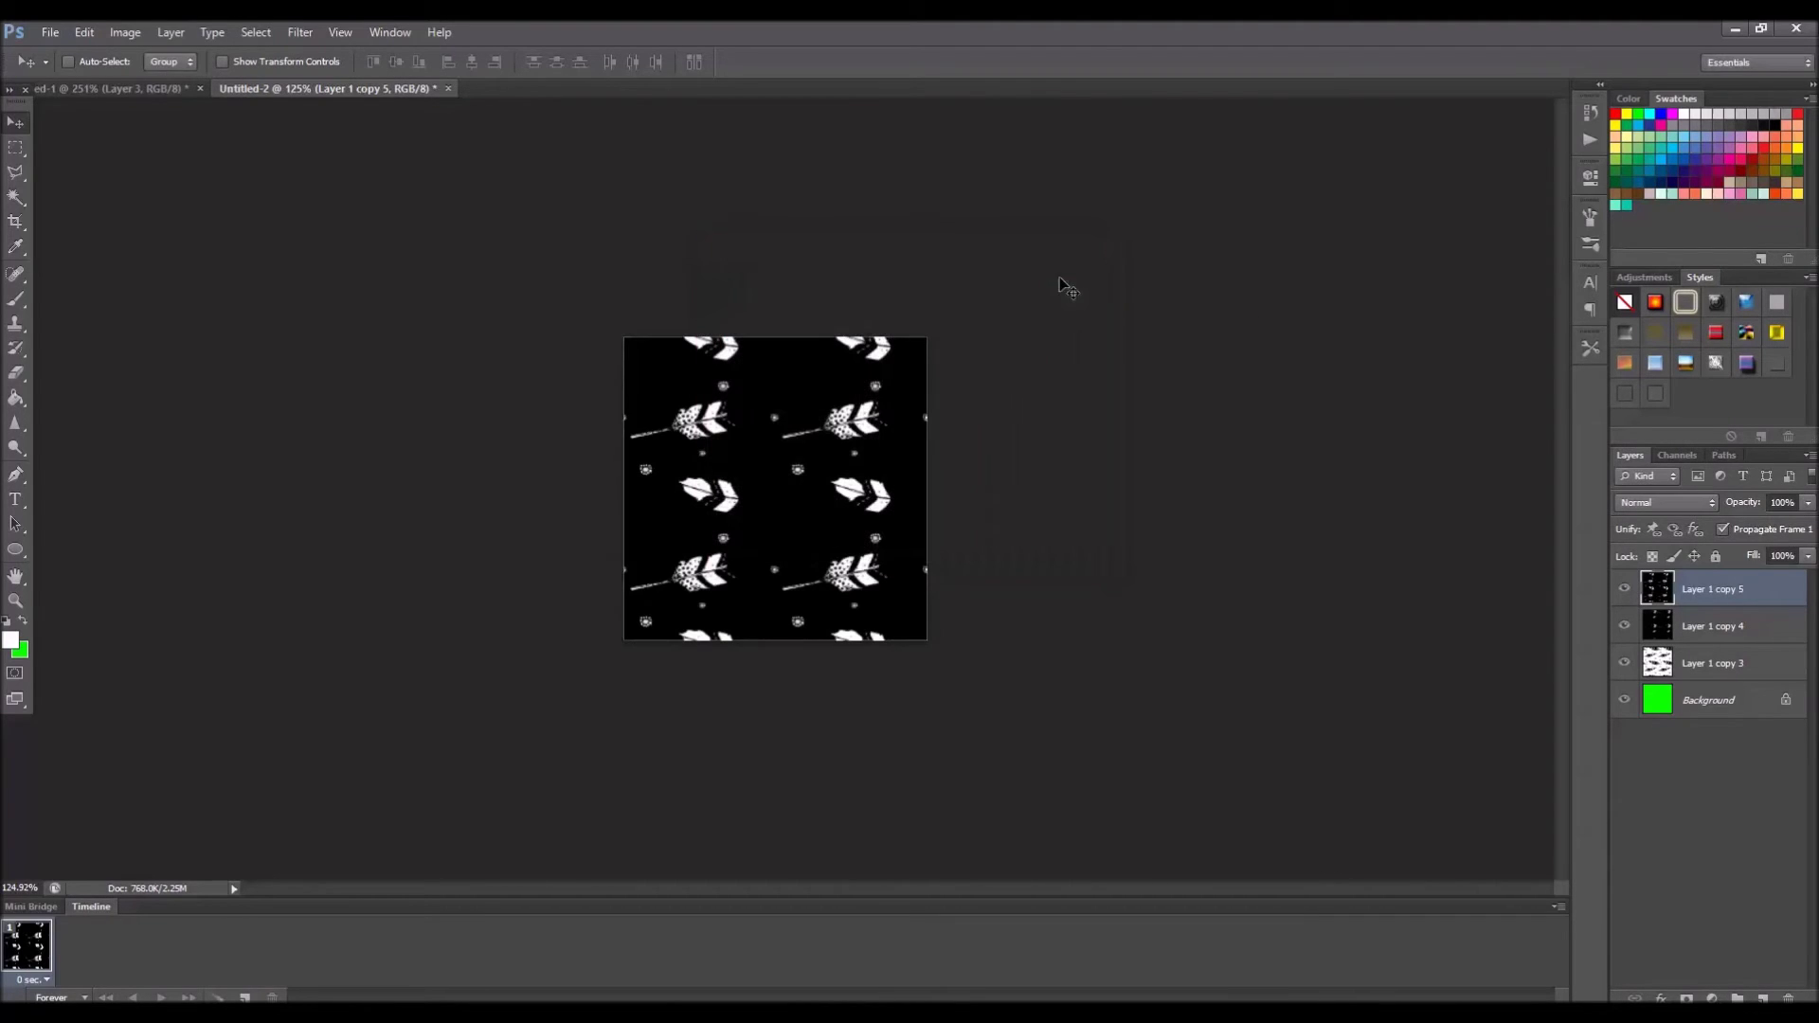
Inspect the resized pattern up close and hide Layer 1 copy 4 and Layer 1 copy 5.
scroll(1087, 294, up, 5)
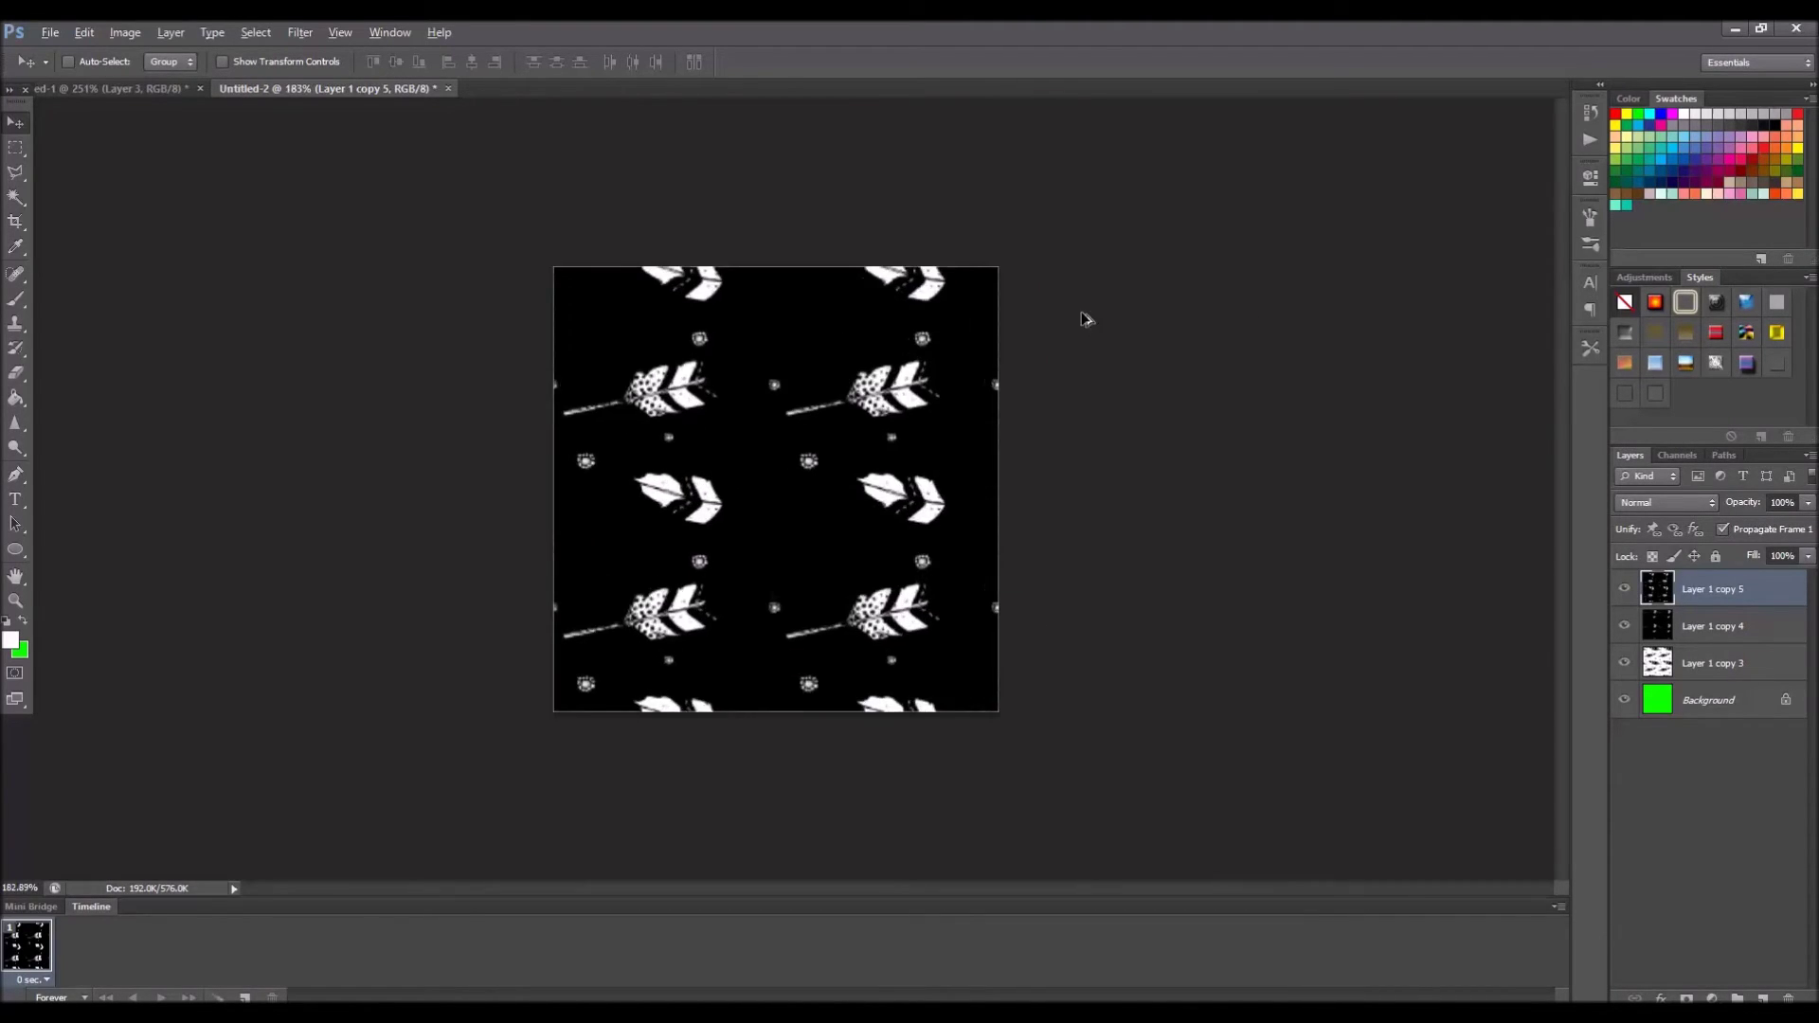
scroll(1095, 322, up, 2)
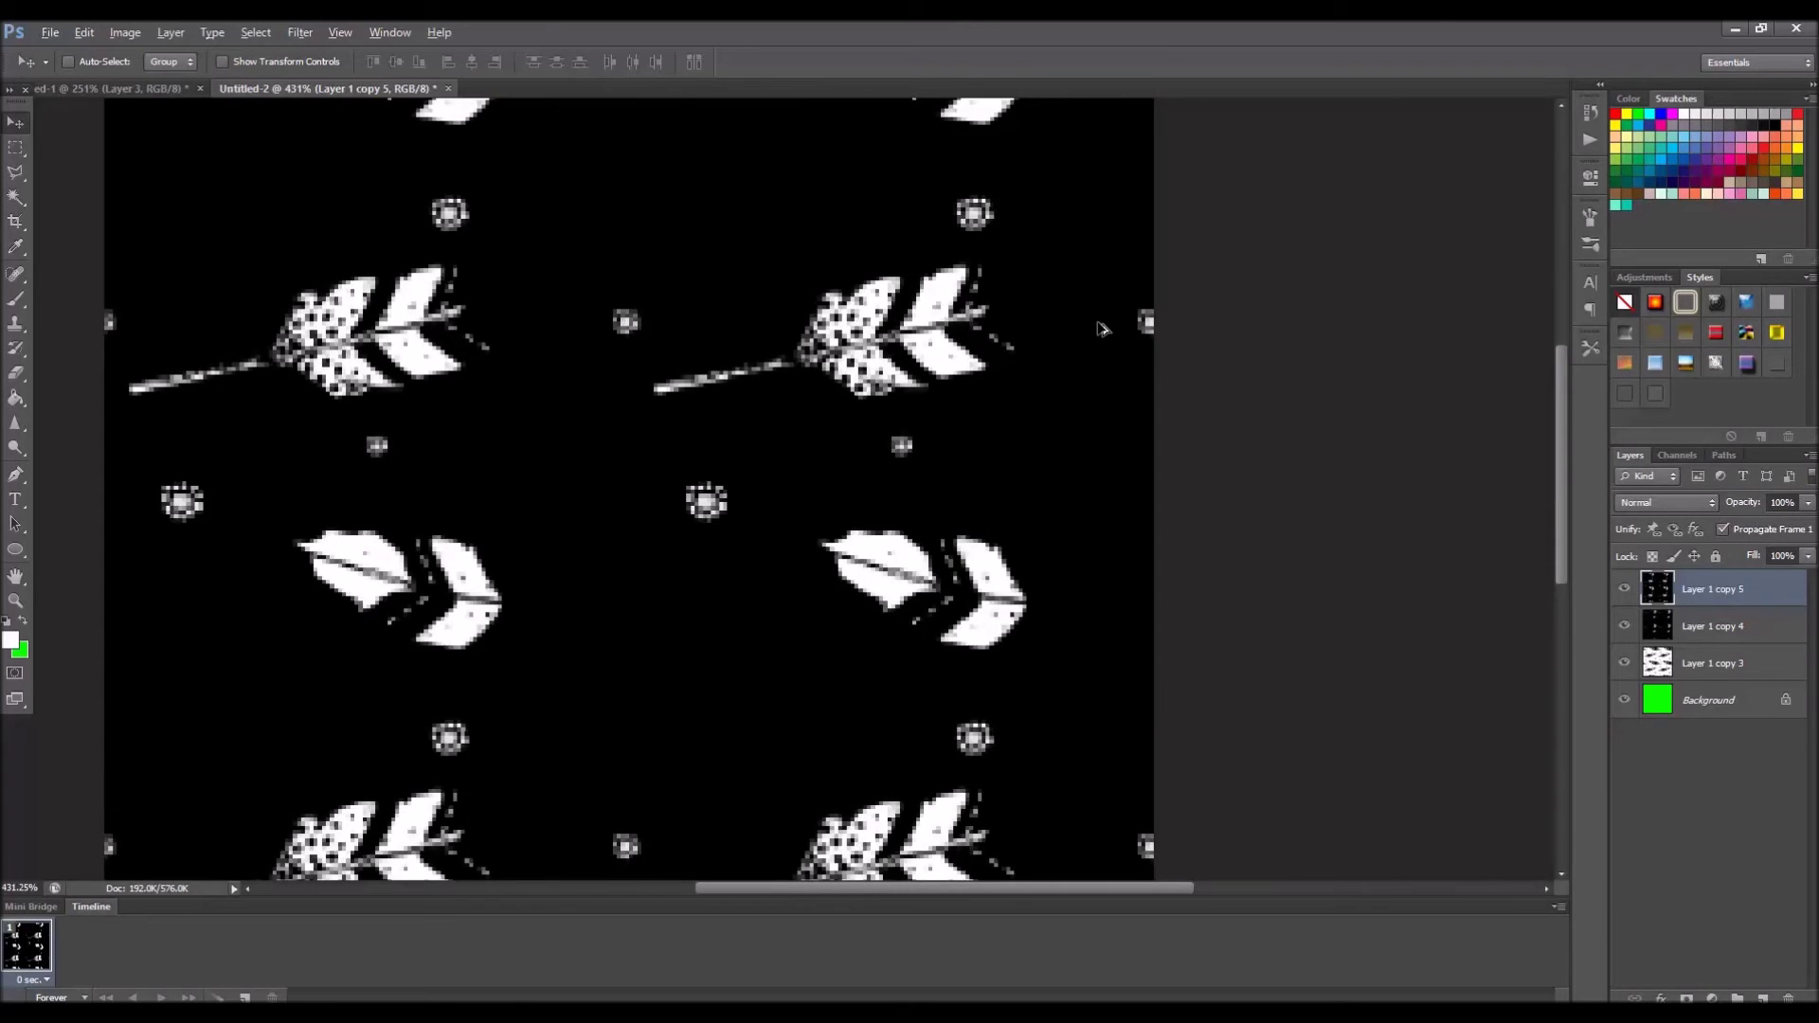
scroll(1095, 322, down, 2)
click(1630, 624)
click(1625, 589)
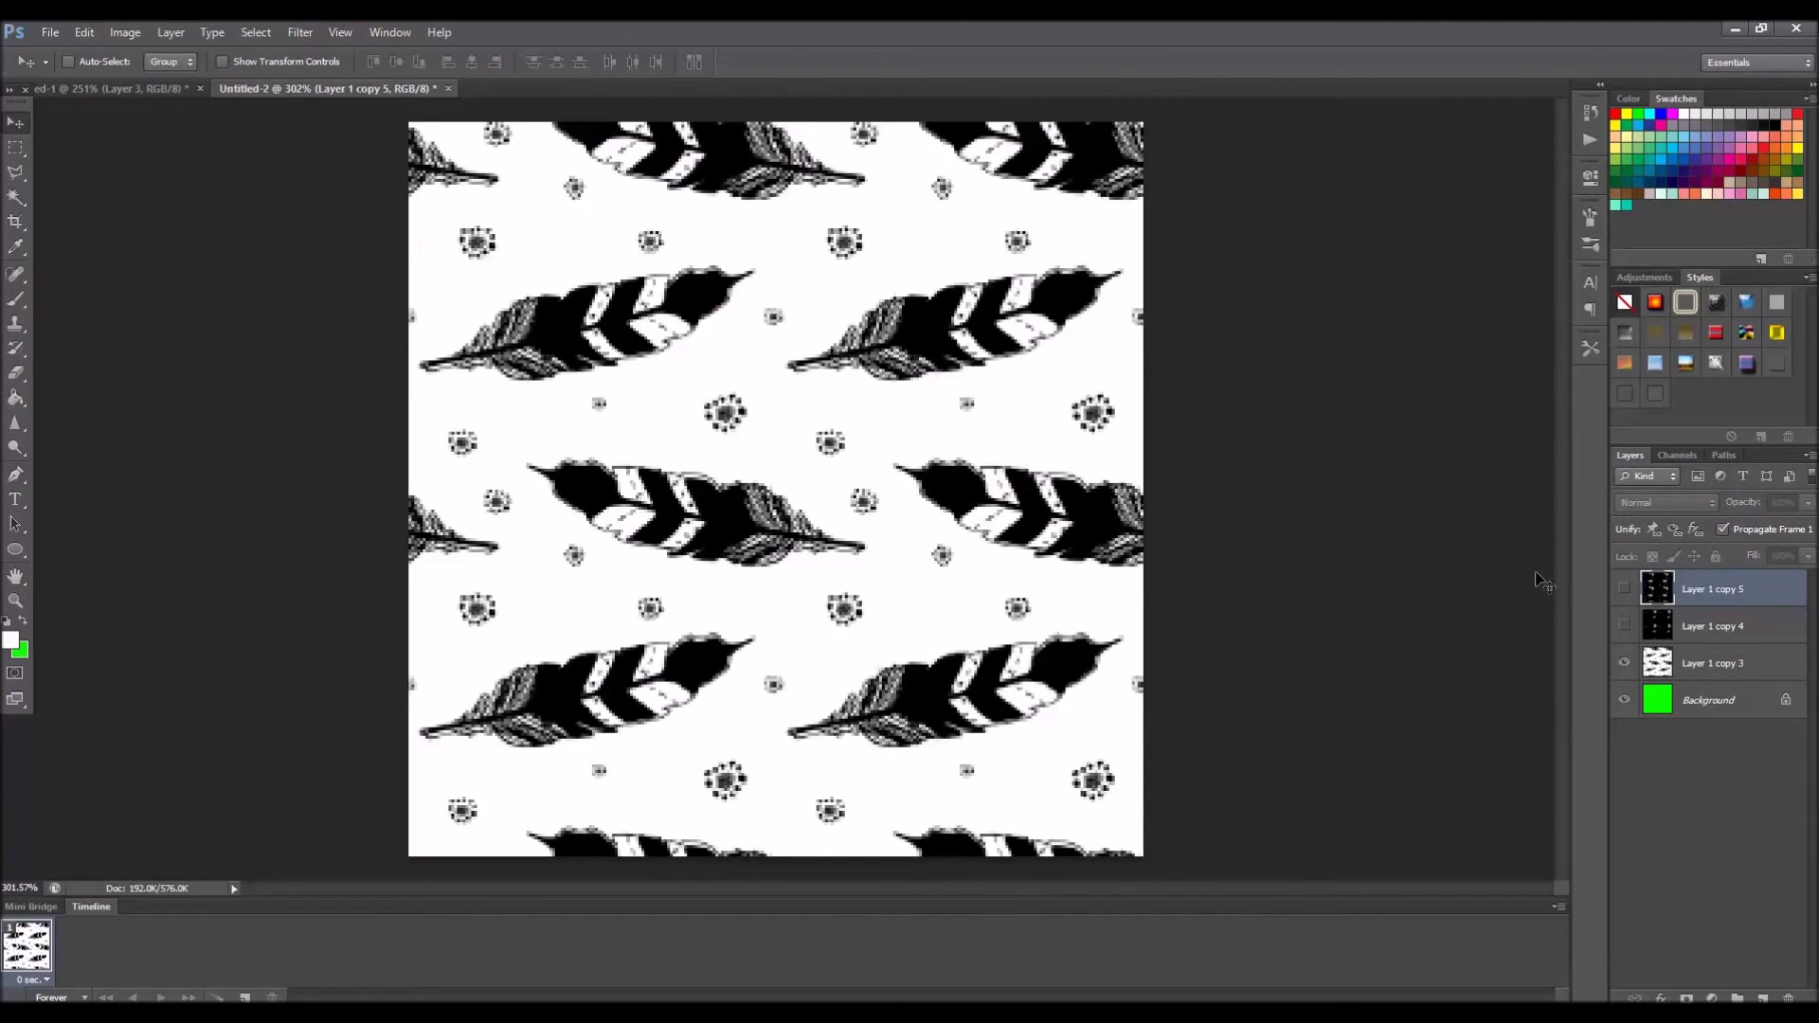
Examine the resized Layer 1 copy 3 feather pattern at several magnifications for its edge quality.
scroll(1437, 530, down, 3)
scroll(1437, 532, up, 1)
scroll(1437, 533, down, 4)
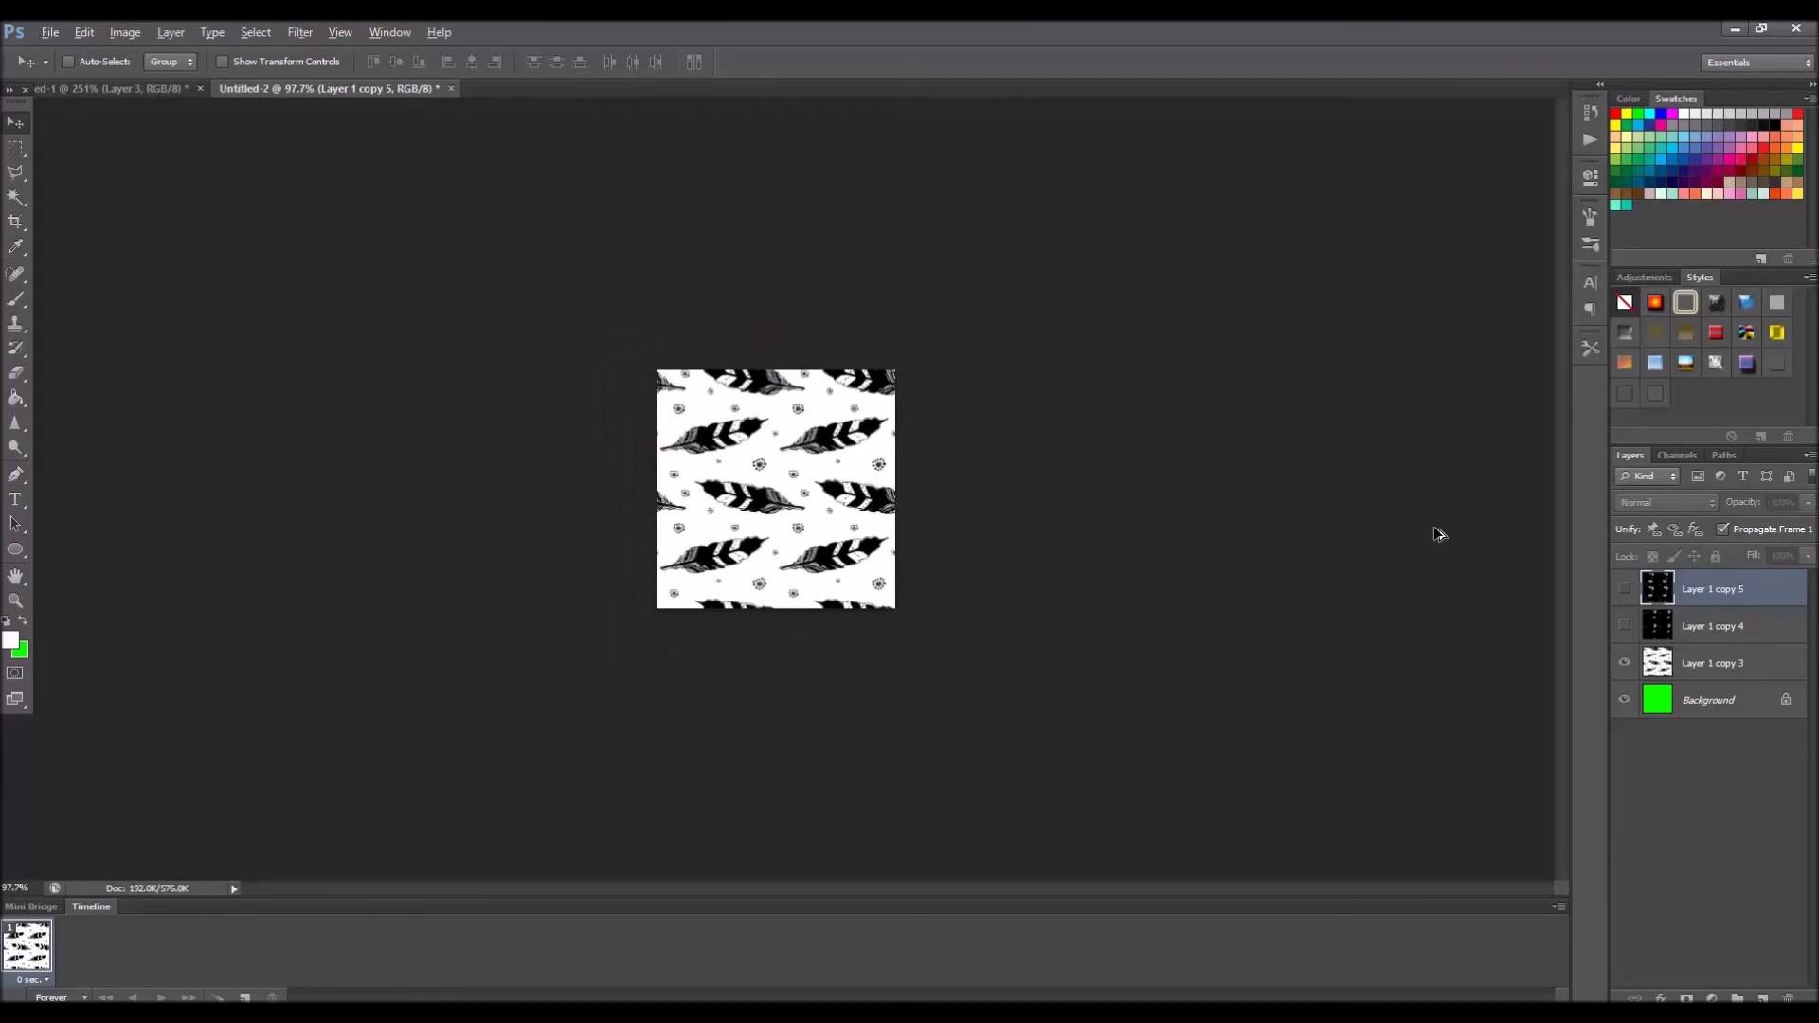
scroll(1437, 534, down, 4)
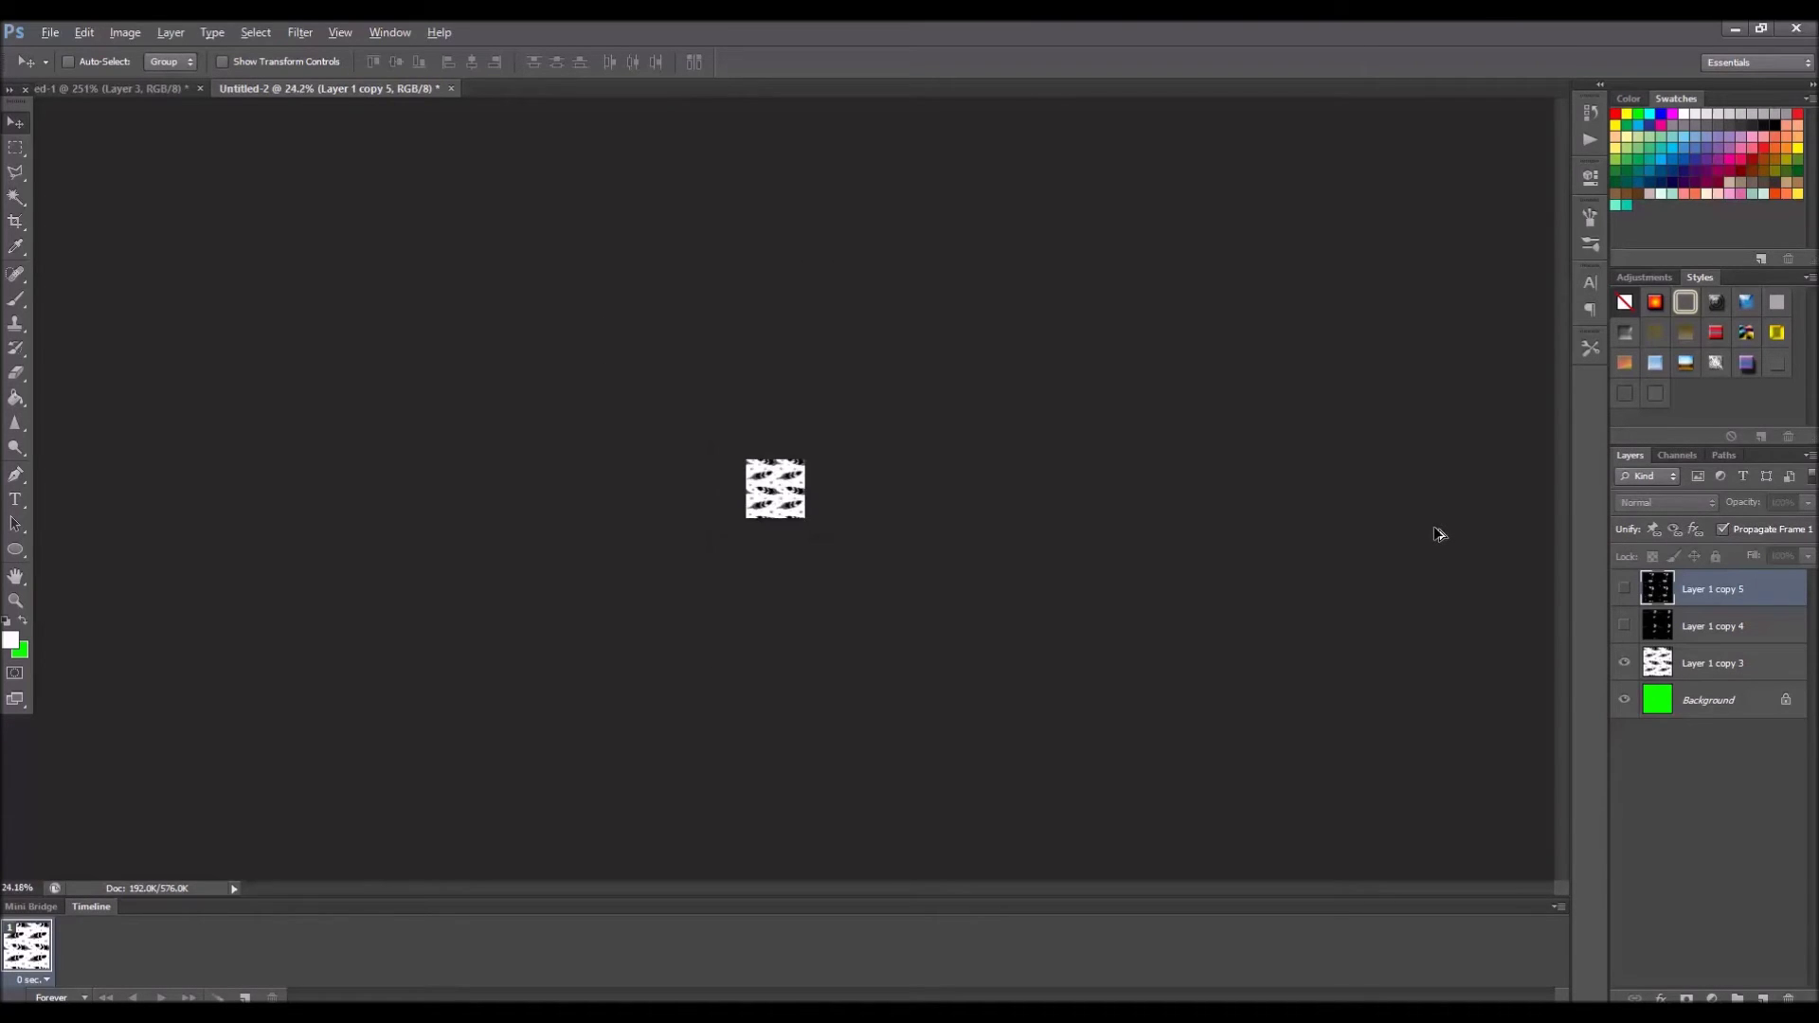
scroll(1437, 533, up, 8)
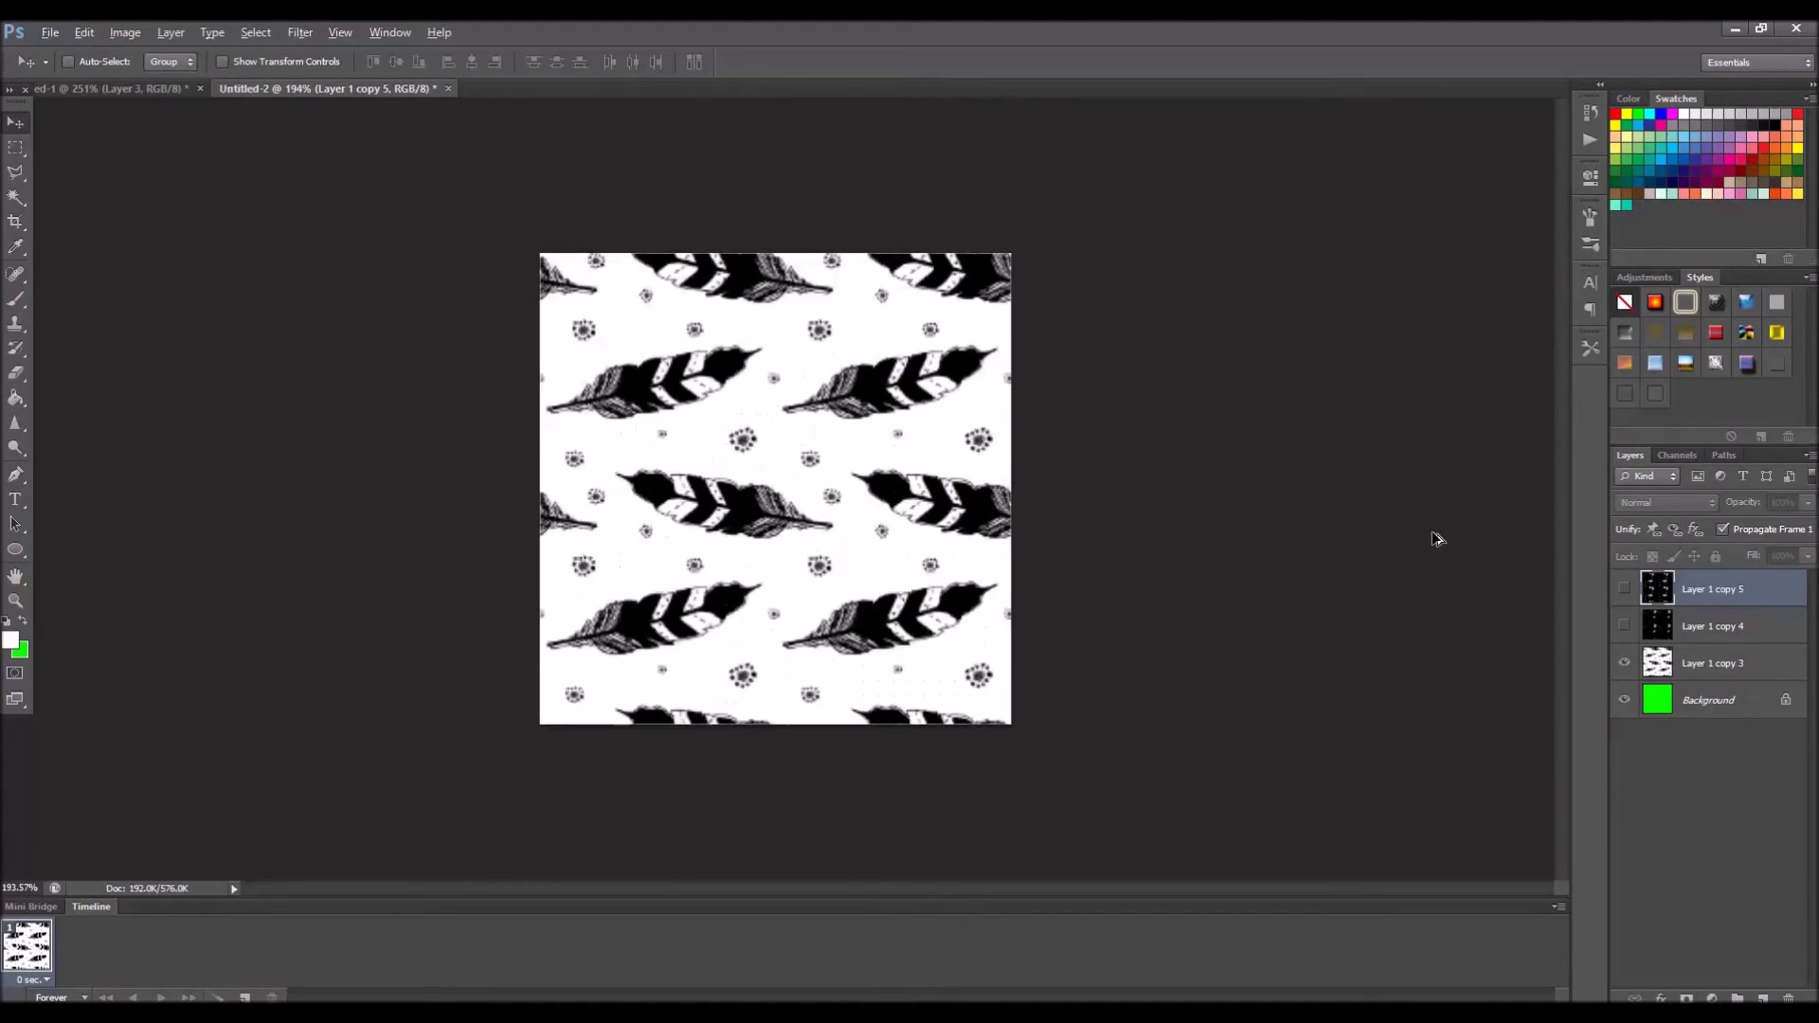
scroll(1437, 538, down, 1)
scroll(1437, 538, up, 2)
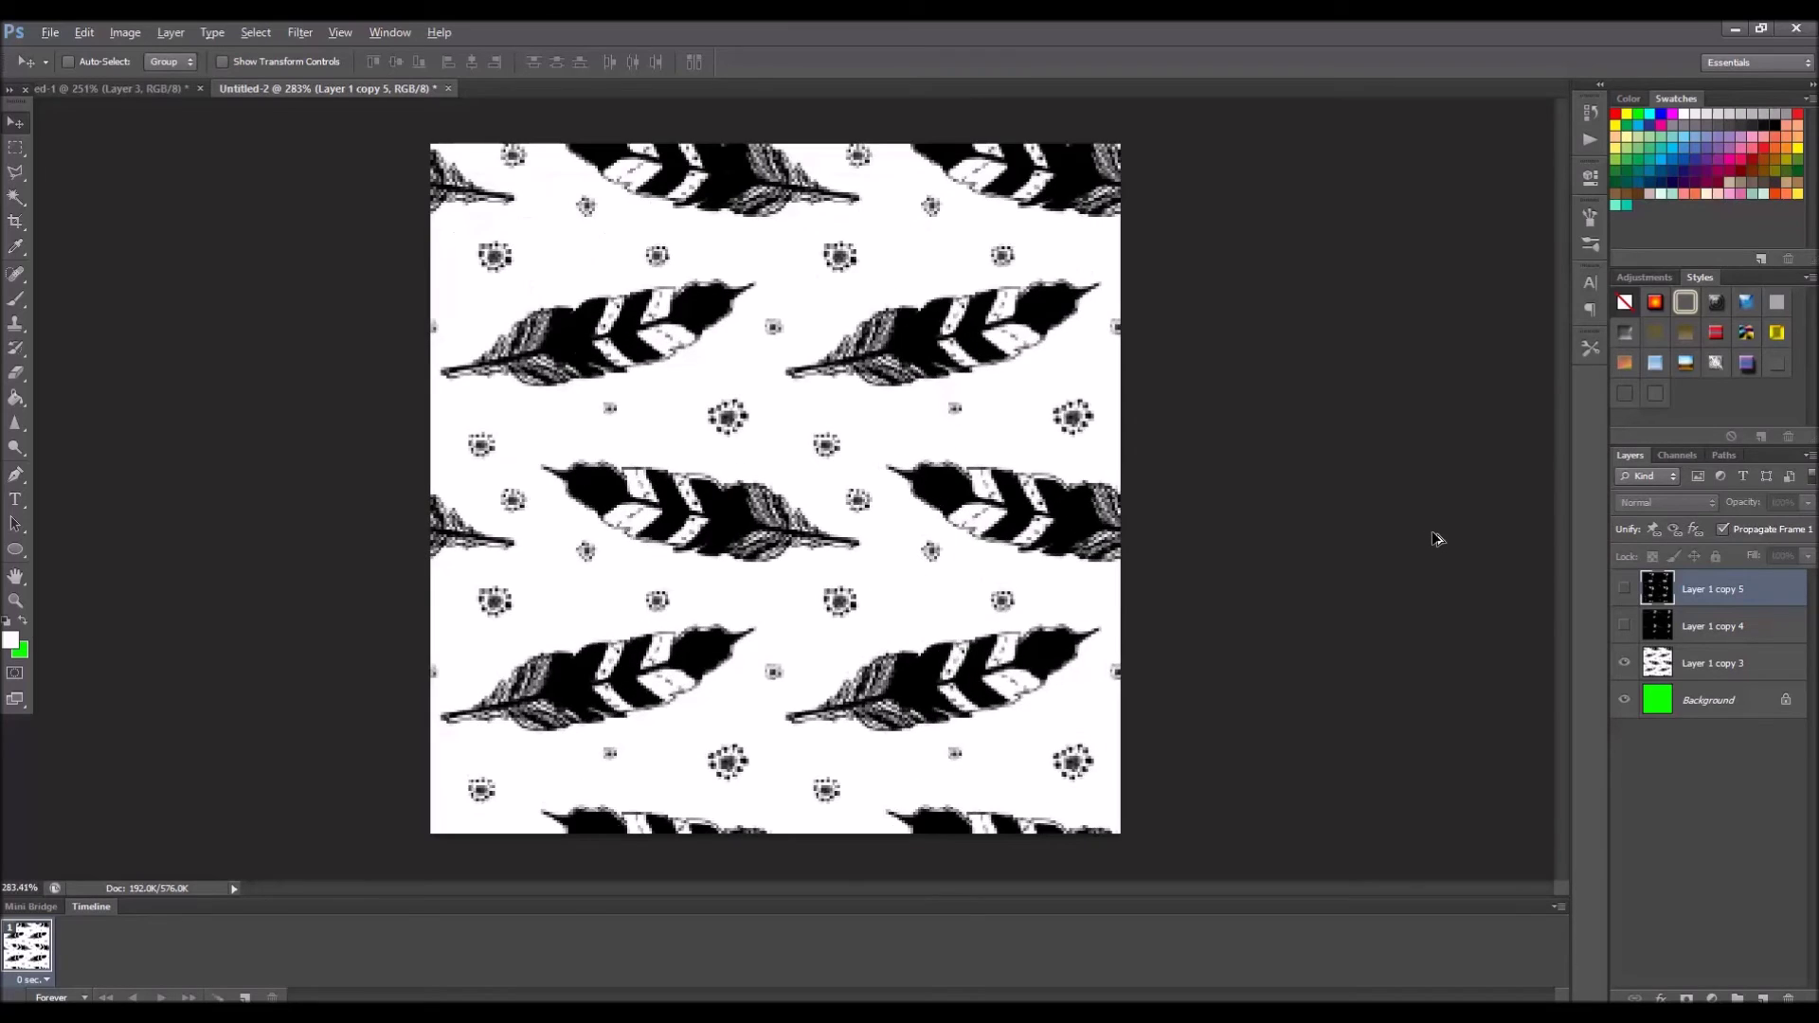
scroll(1437, 538, down, 1)
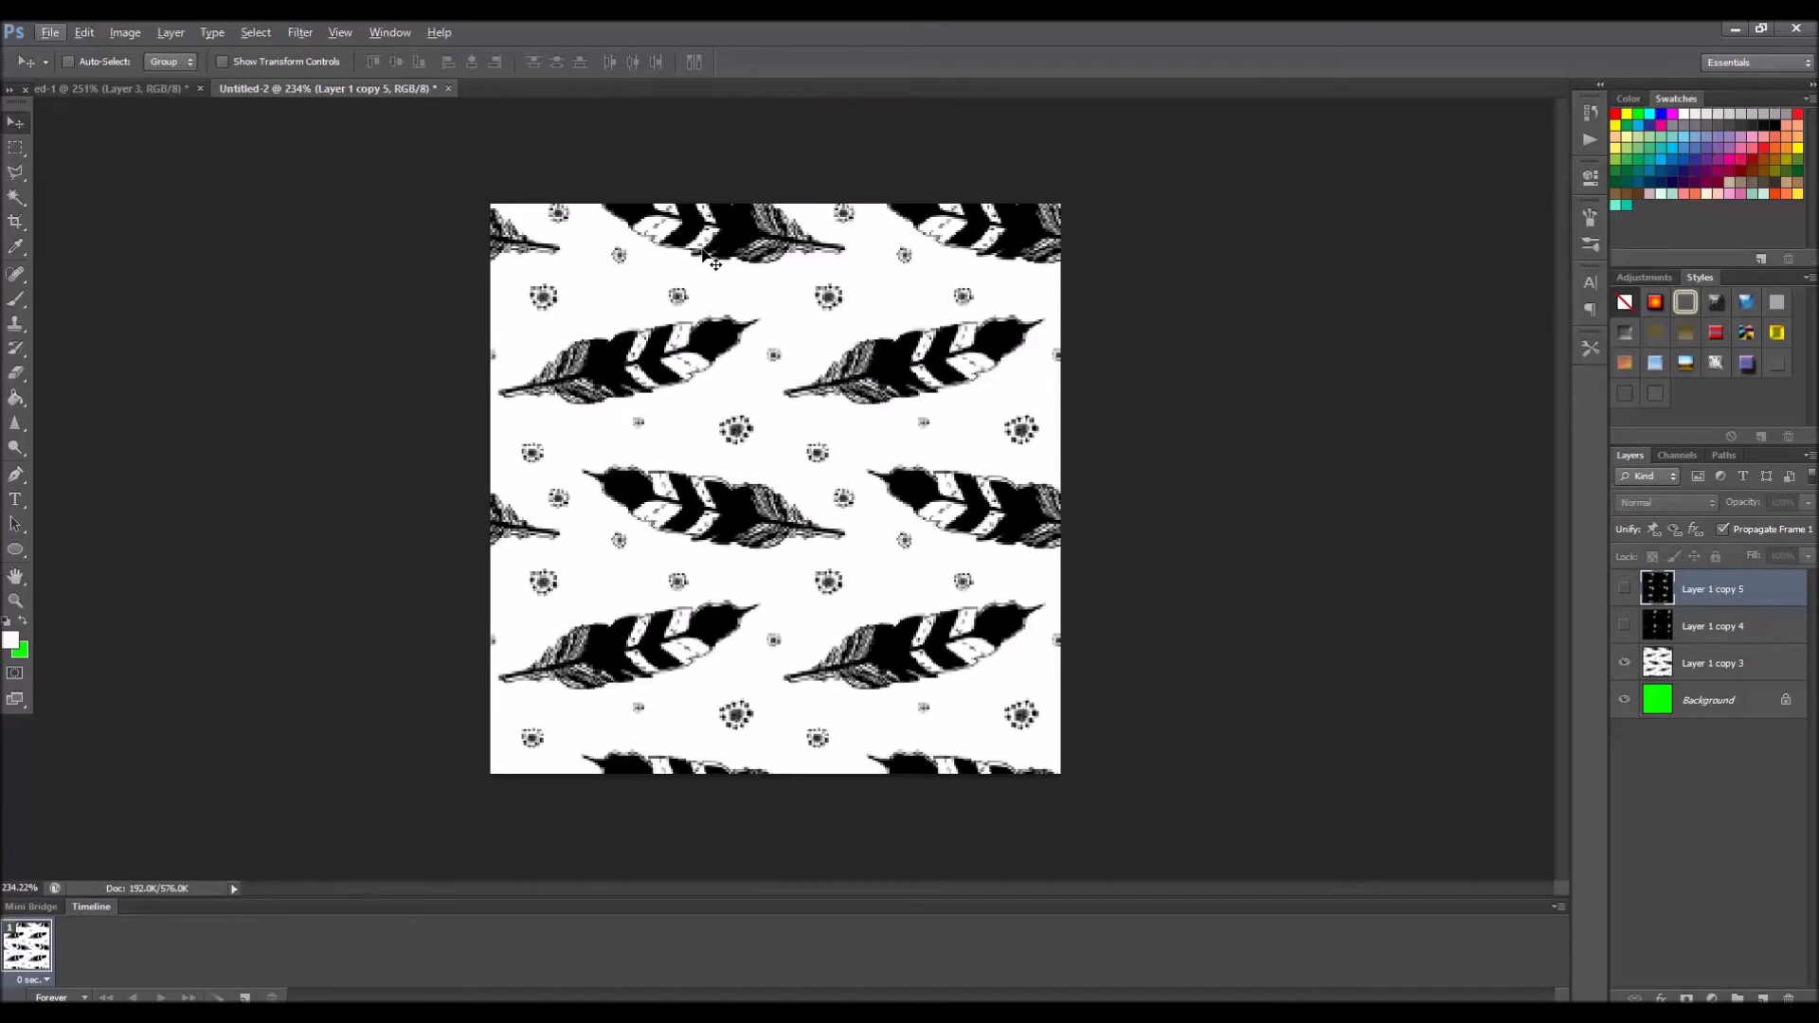
Create a new 256 × 256 pixel document with a white background and add an alpha channel to it.
click(49, 32)
click(57, 50)
double_click(862, 370)
text(256)
double_click(843, 394)
text(256)
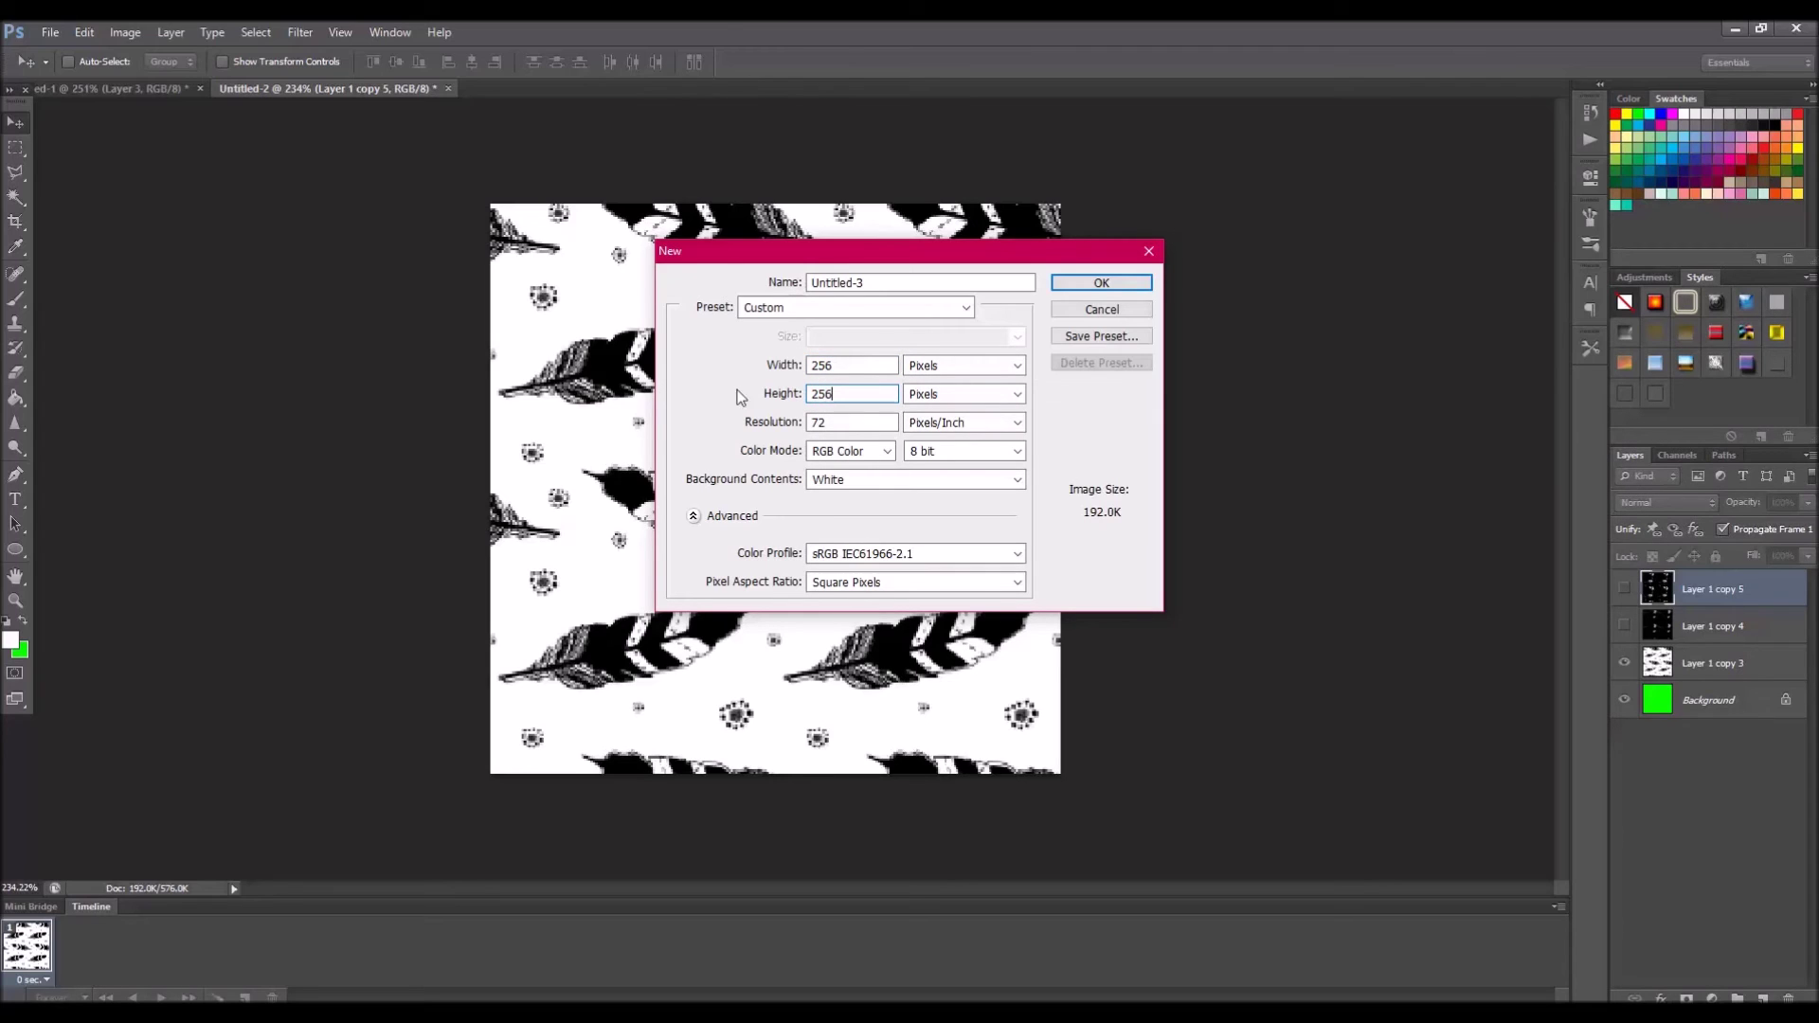
click(1108, 284)
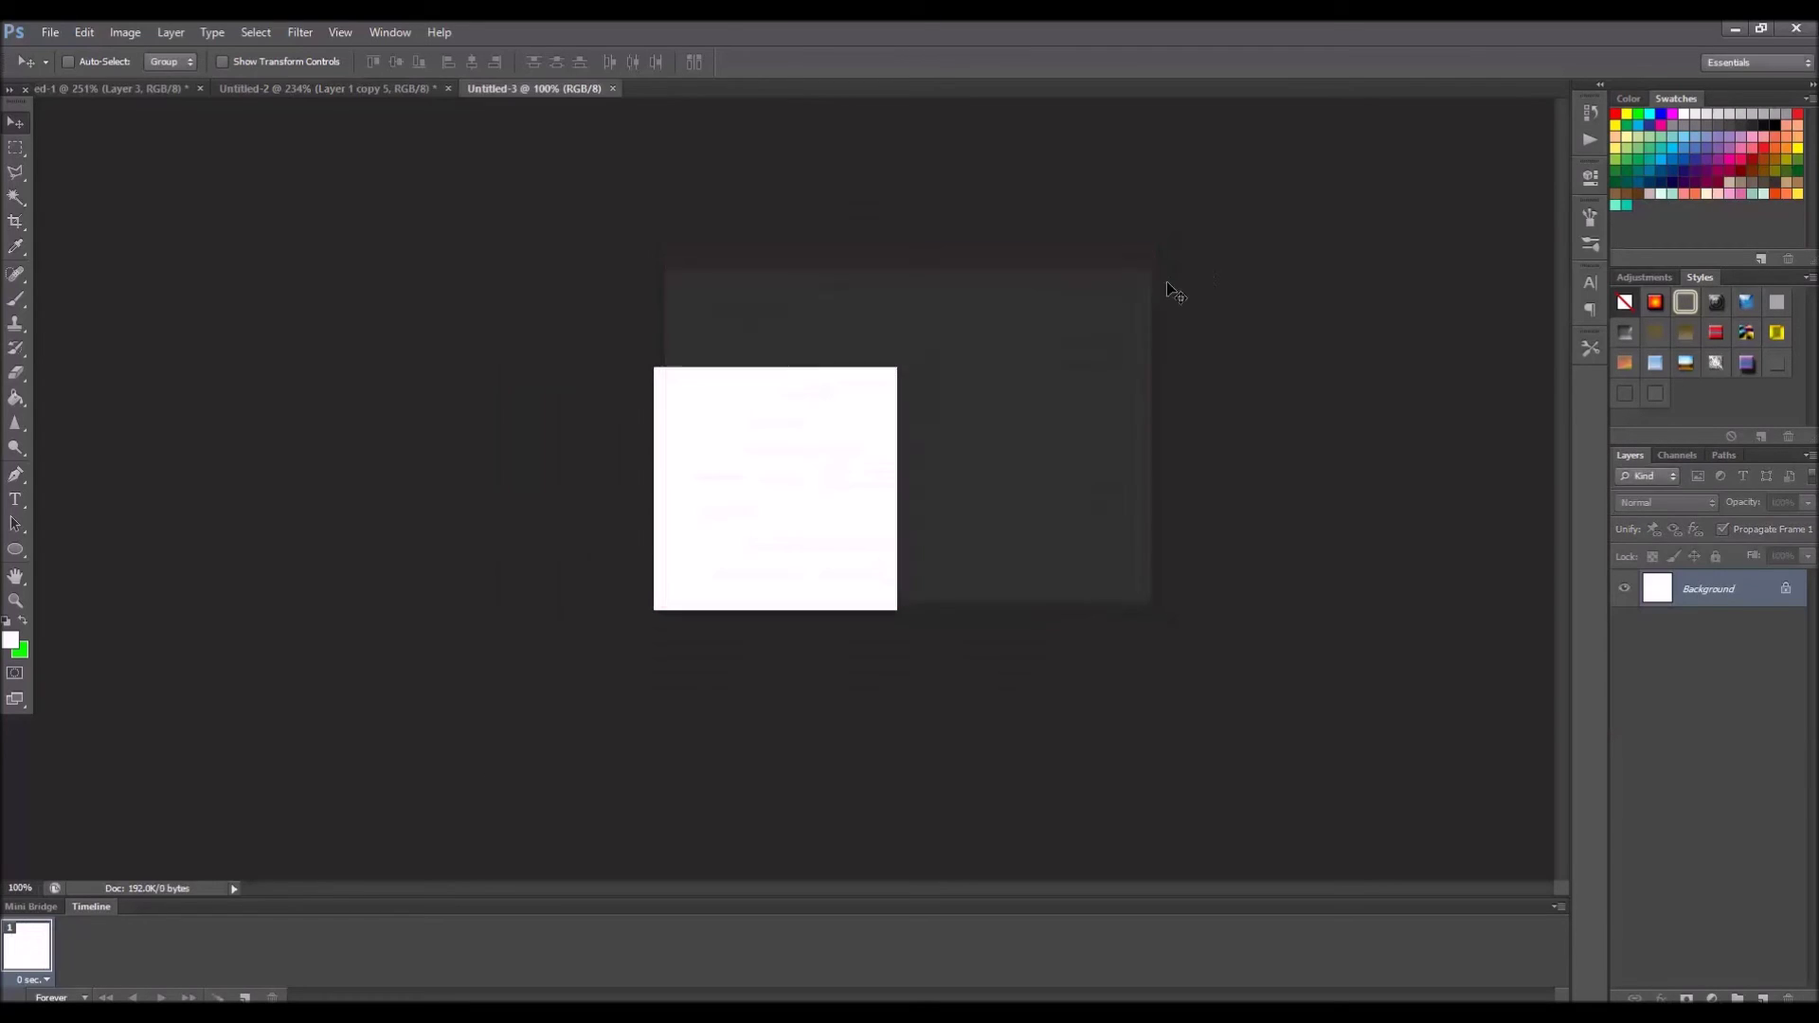
click(1675, 455)
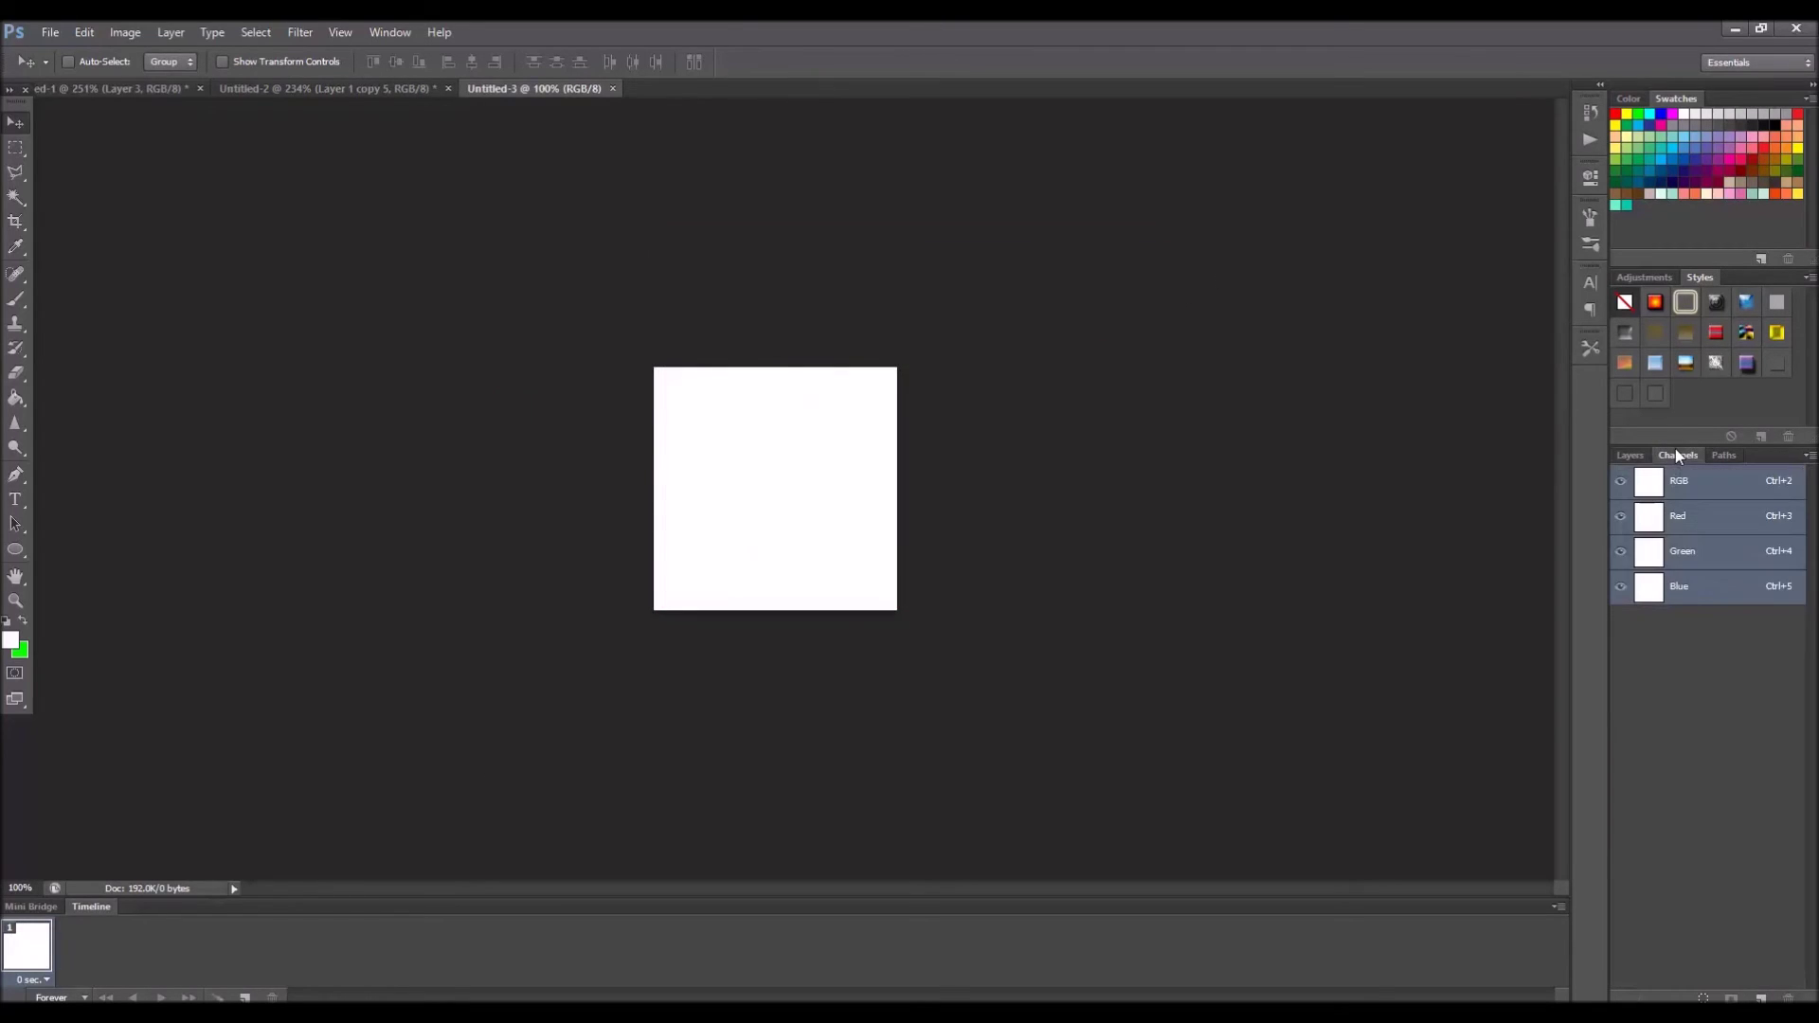
click(1760, 997)
Copy the entire Layer 1 copy 3 pattern from Untitled-2 and paste it into the alpha channel of Untitled-3.
click(364, 88)
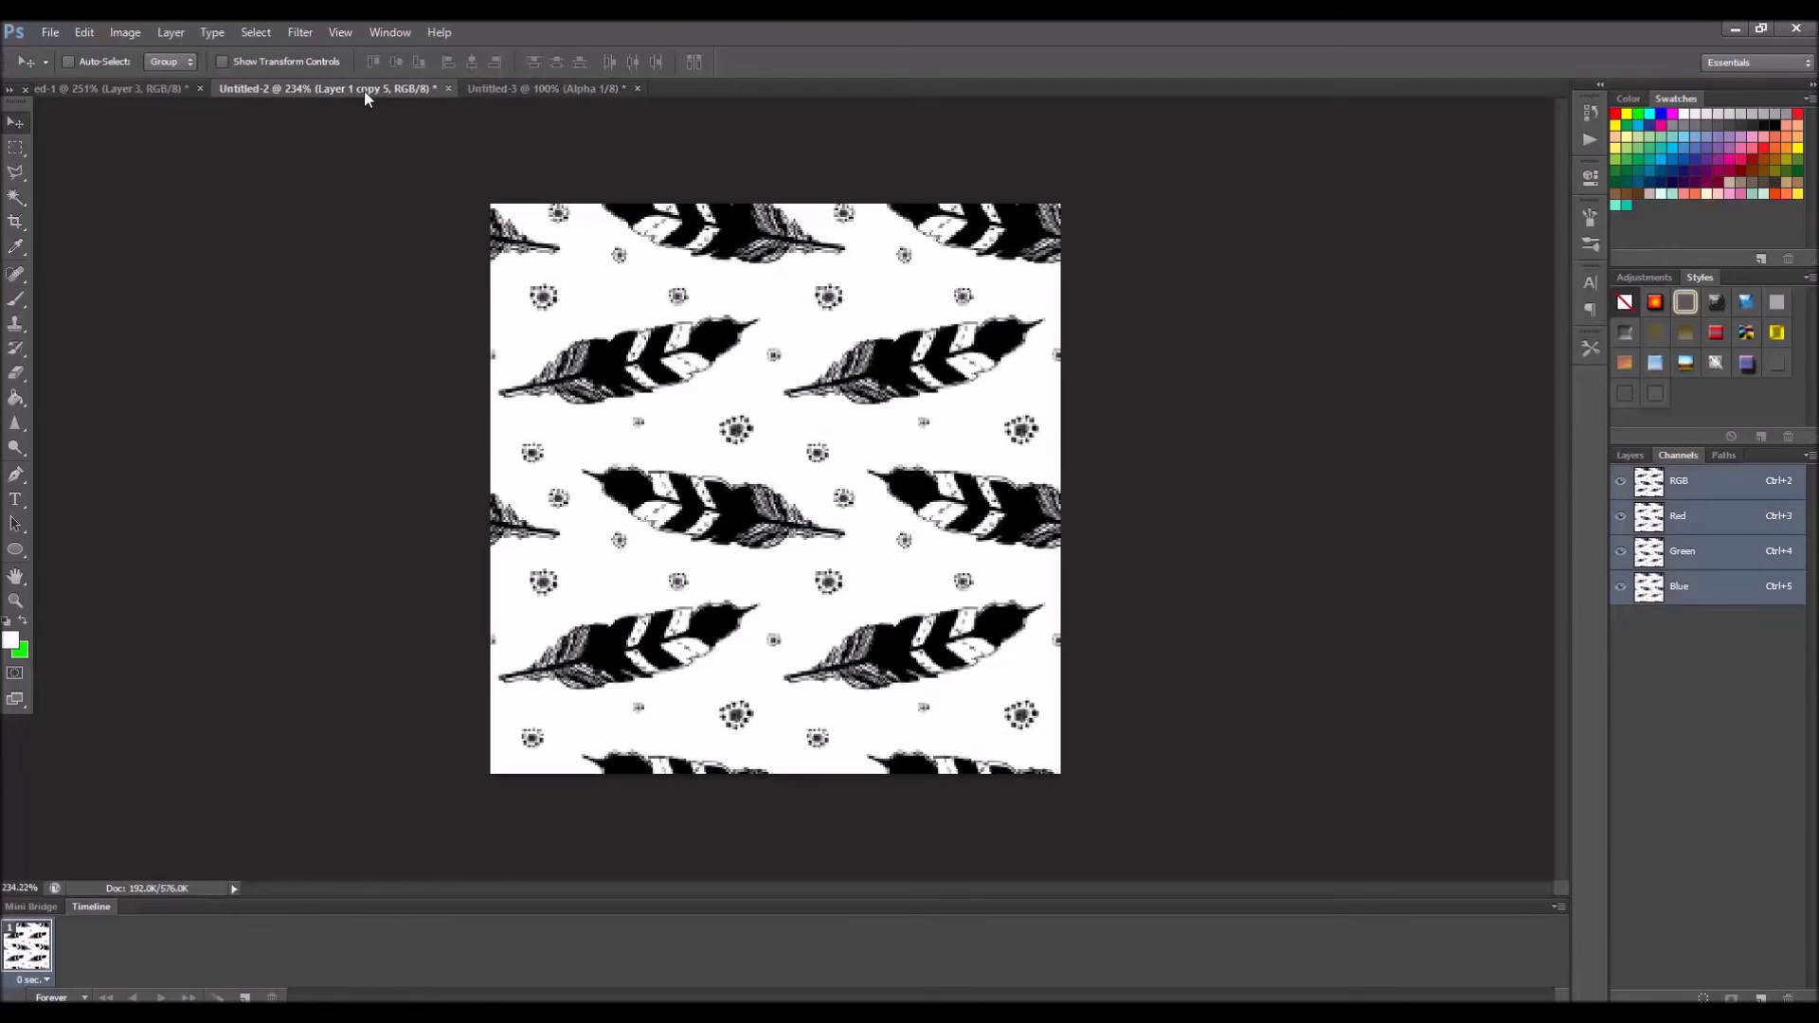
click(1629, 454)
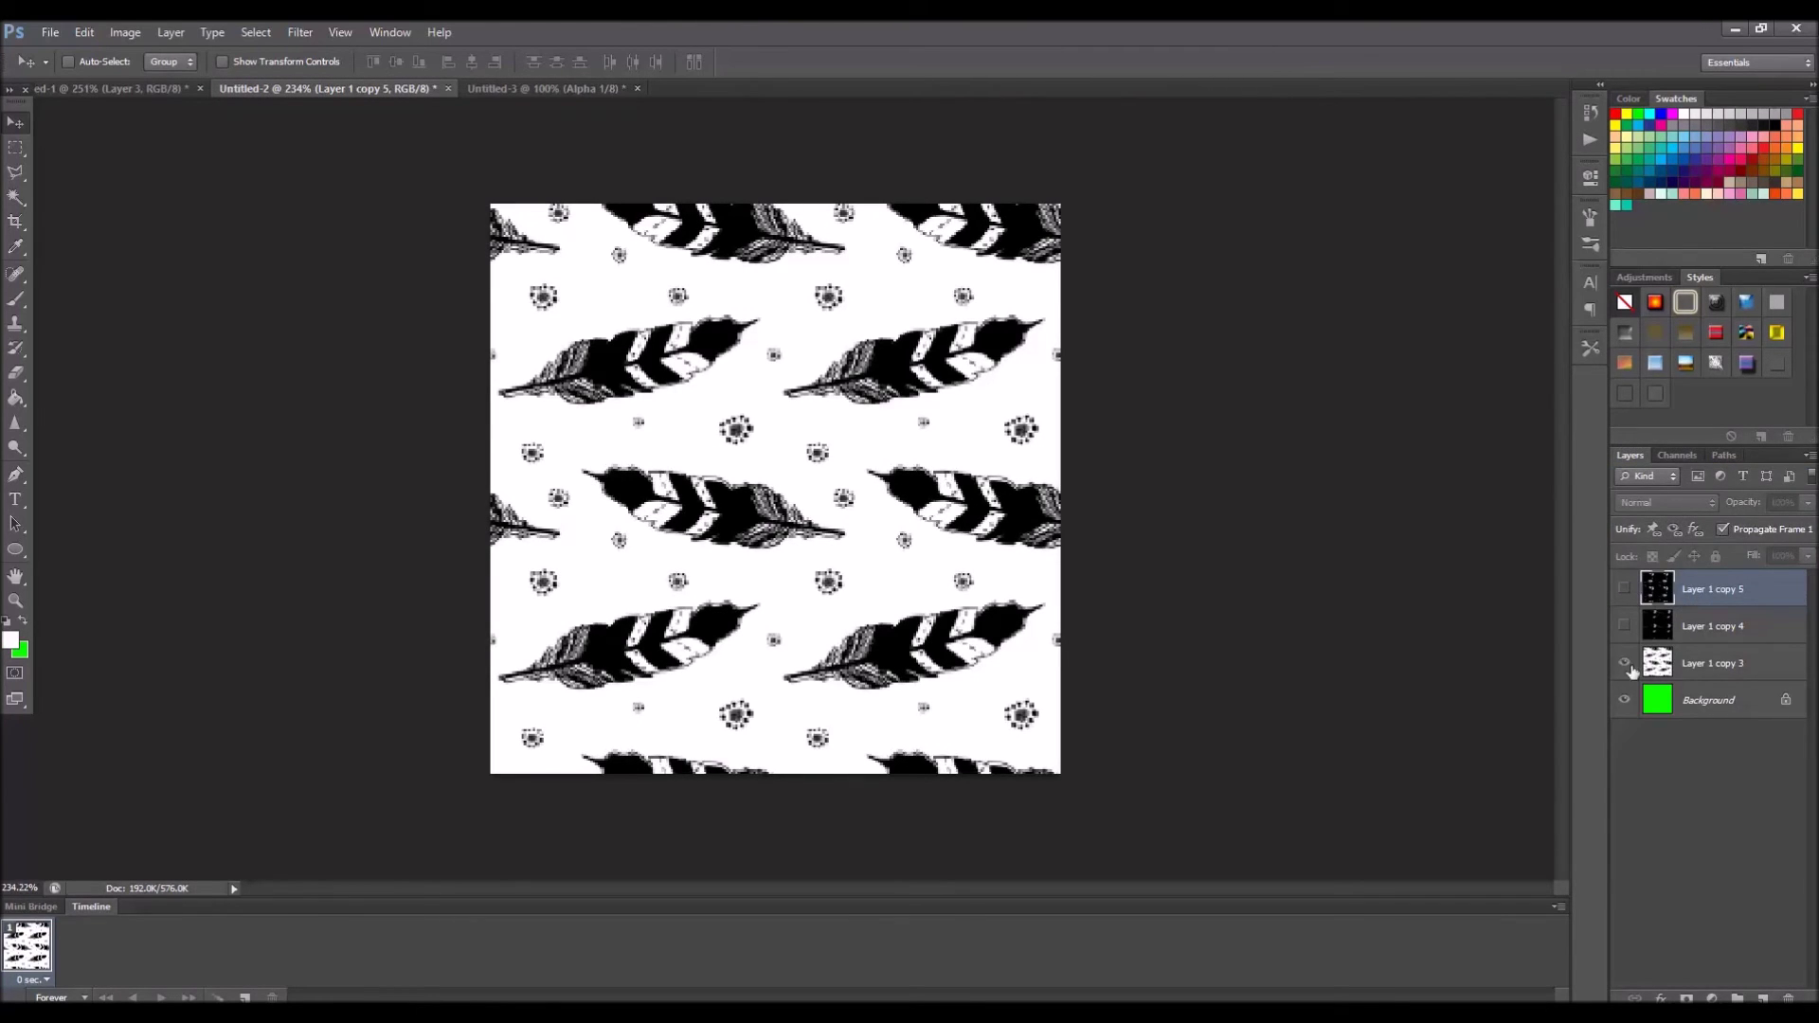
click(1663, 668)
drag(832, 426, 1683, 538)
click(1679, 454)
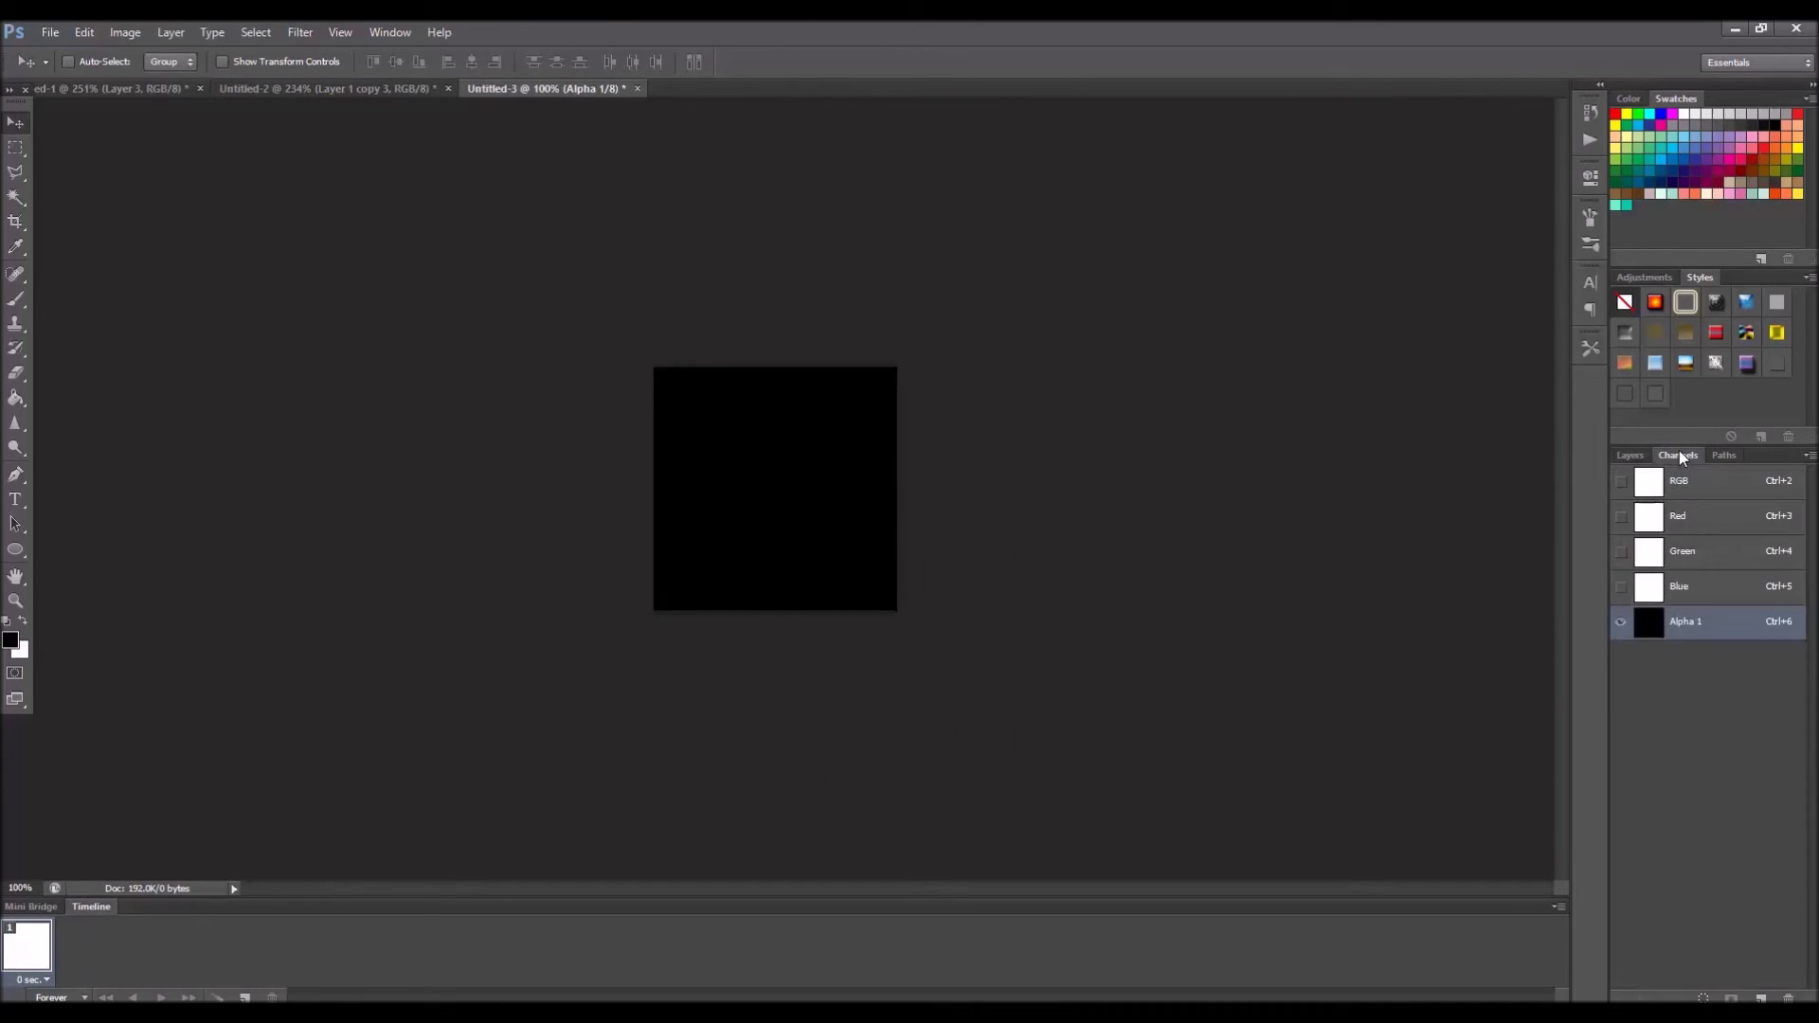
click(1630, 455)
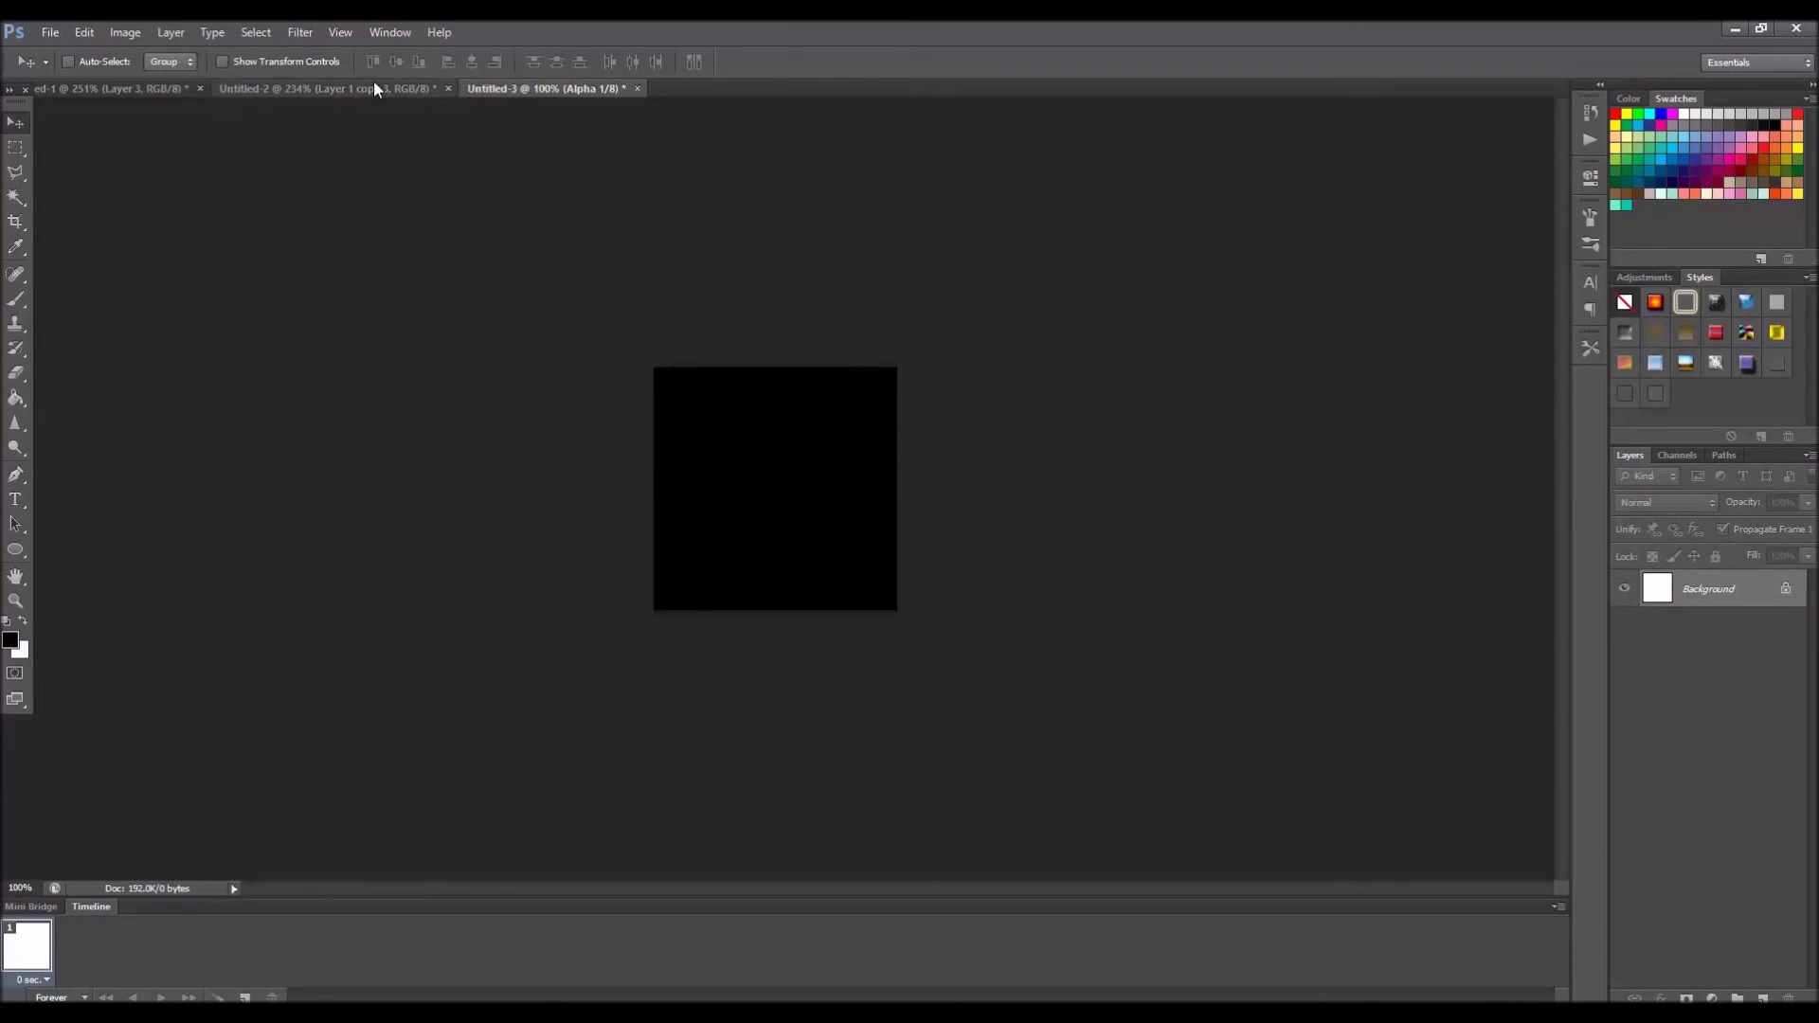
click(375, 88)
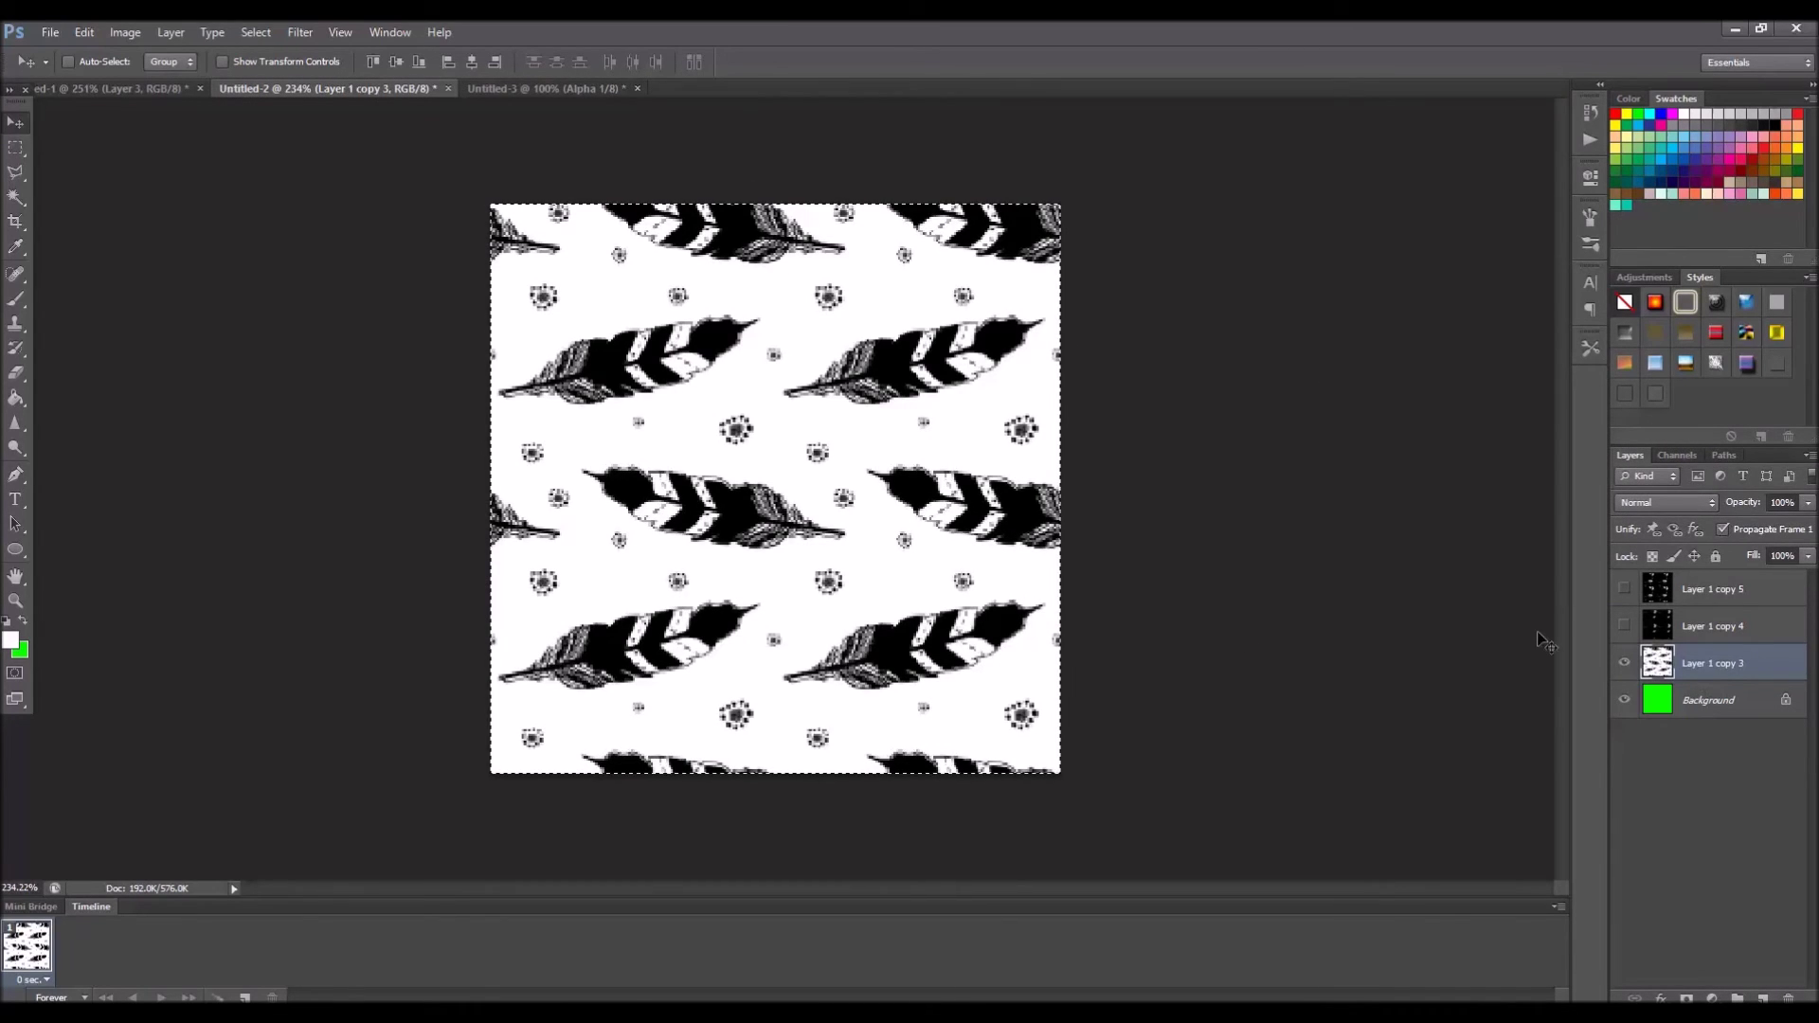
click(545, 88)
click(1678, 455)
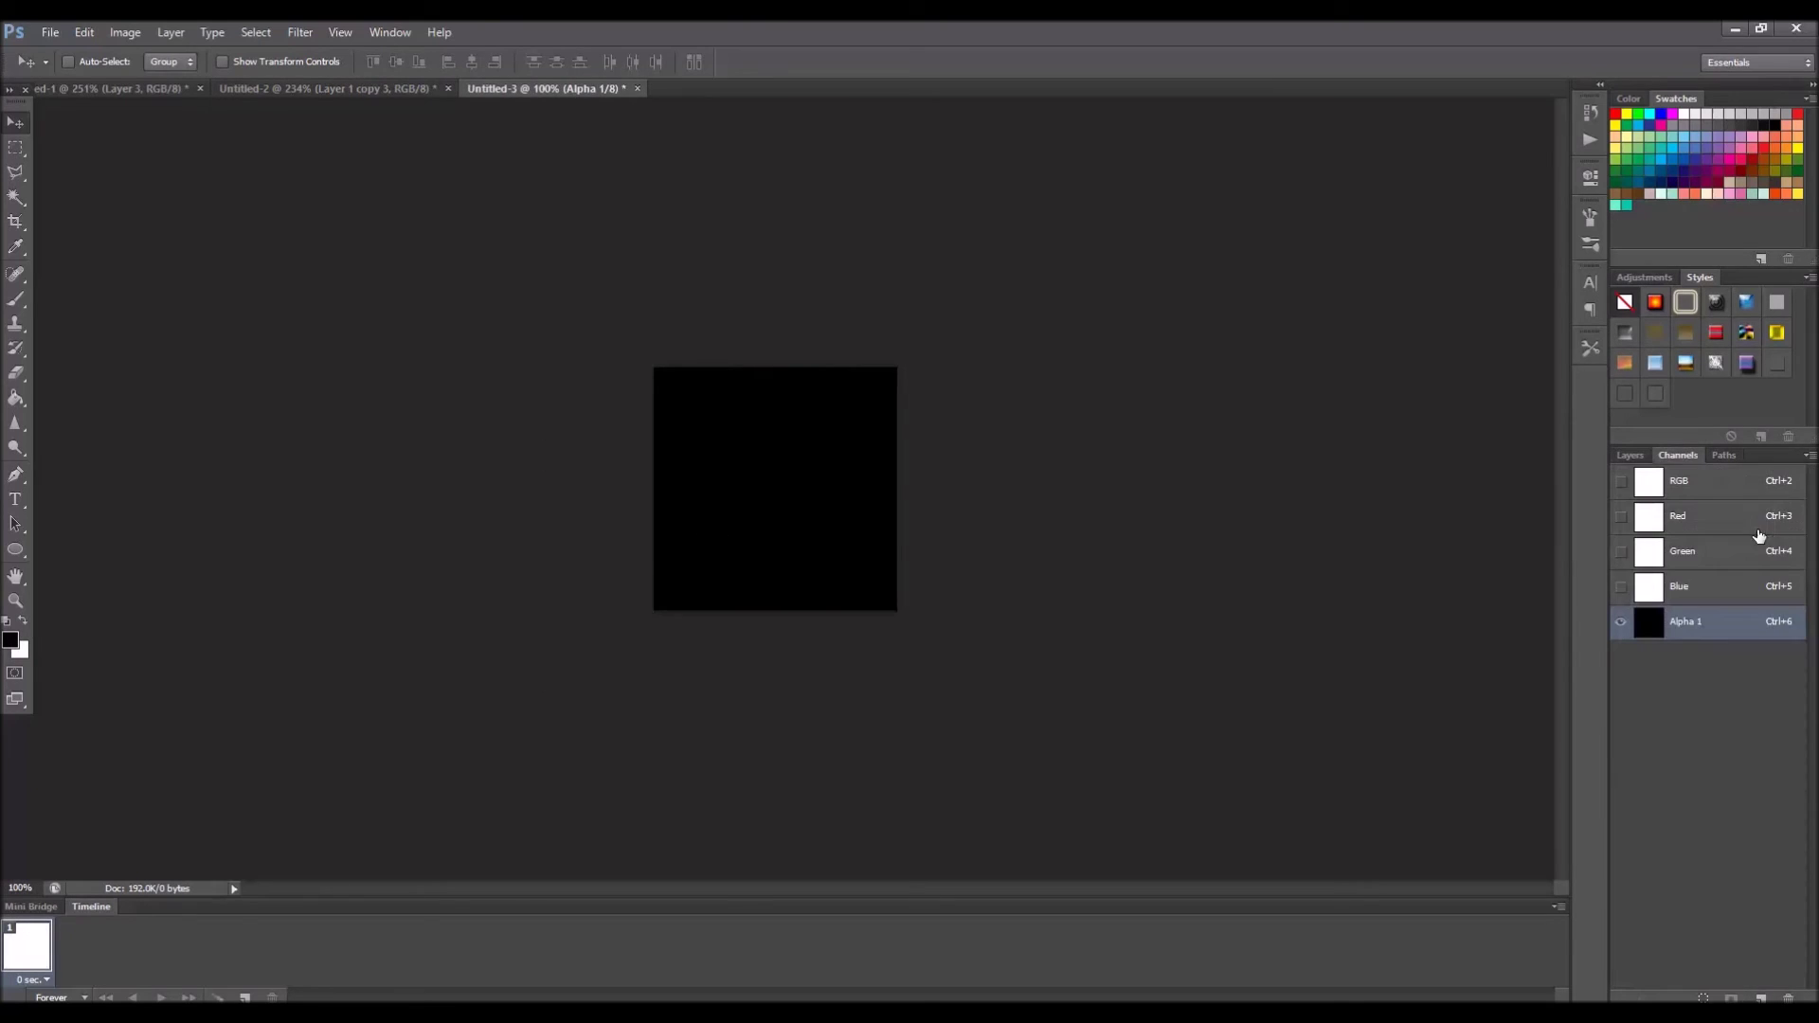
key(ctrl+v)
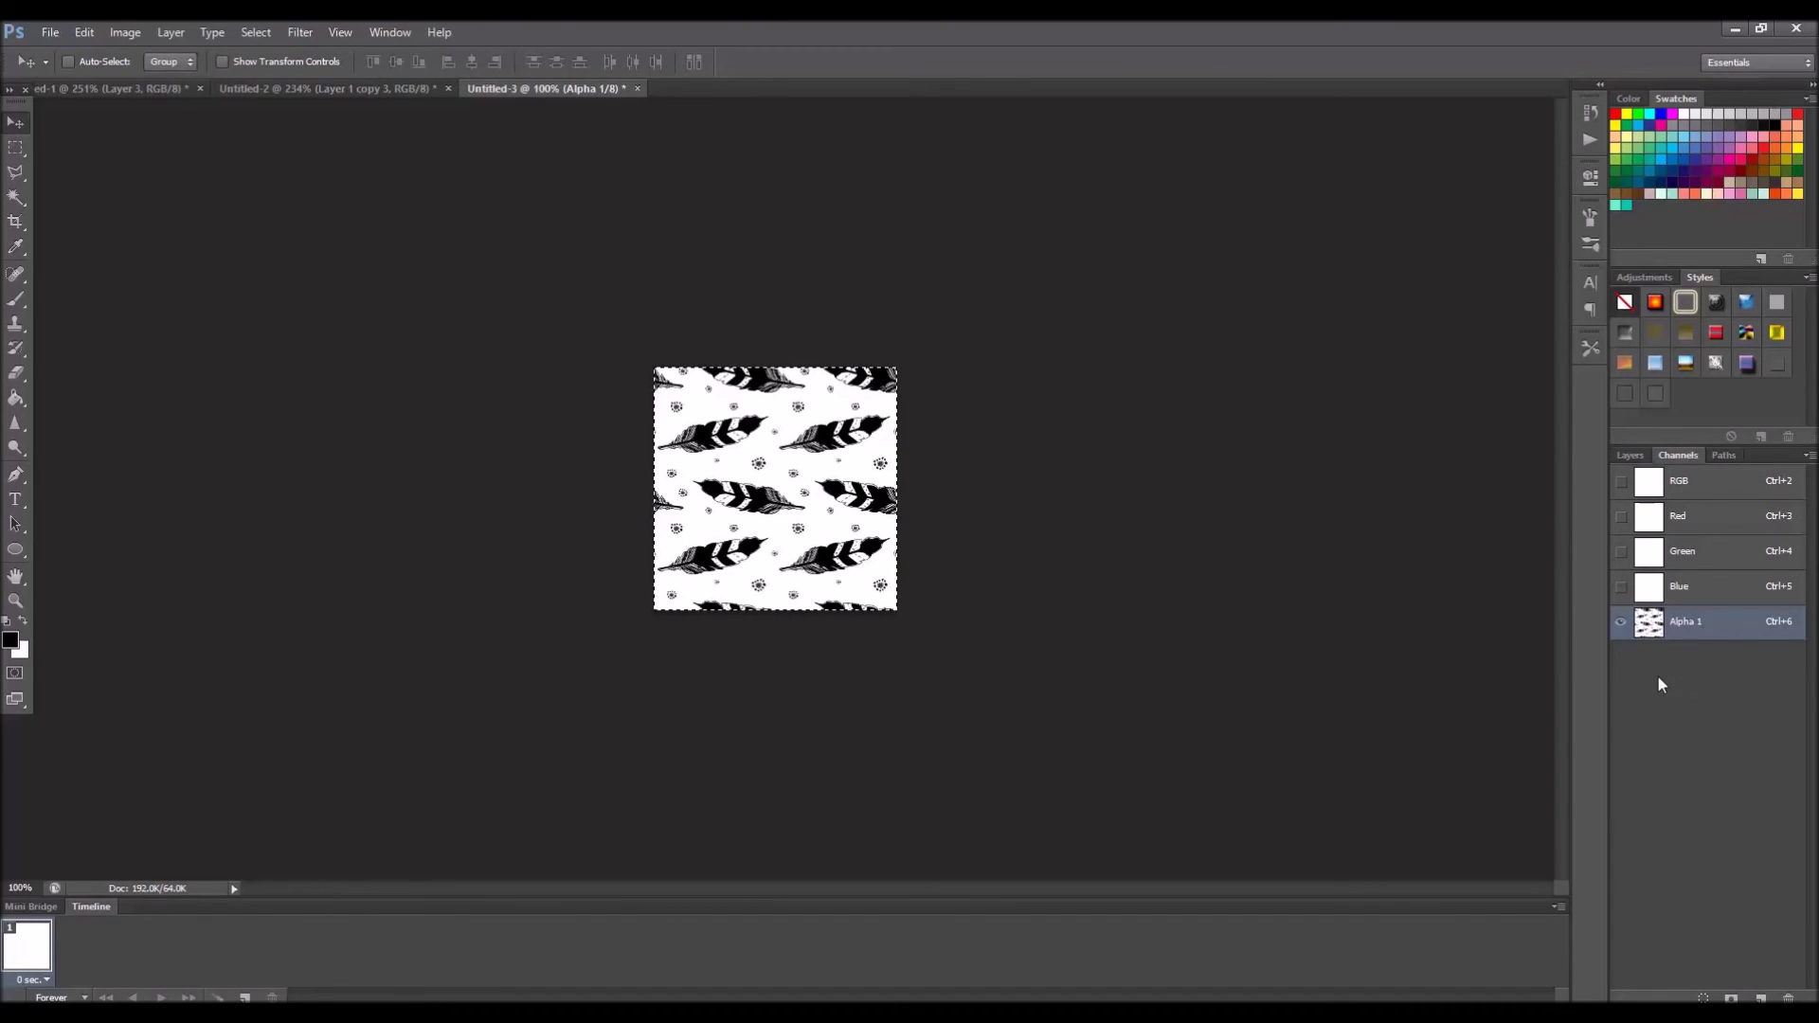